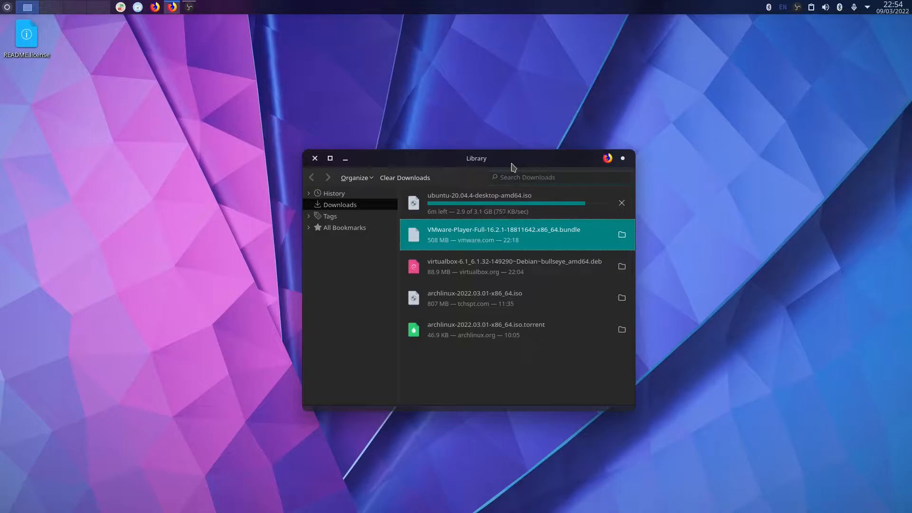
Check the Ubuntu 20.04.4 ISO download in the Library, then minimise the Library window.
key("Up")
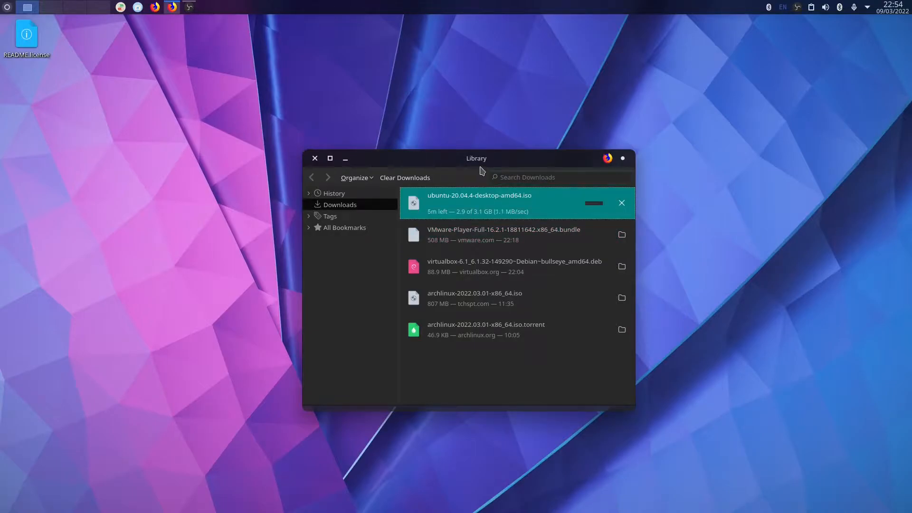
left_click(345, 159)
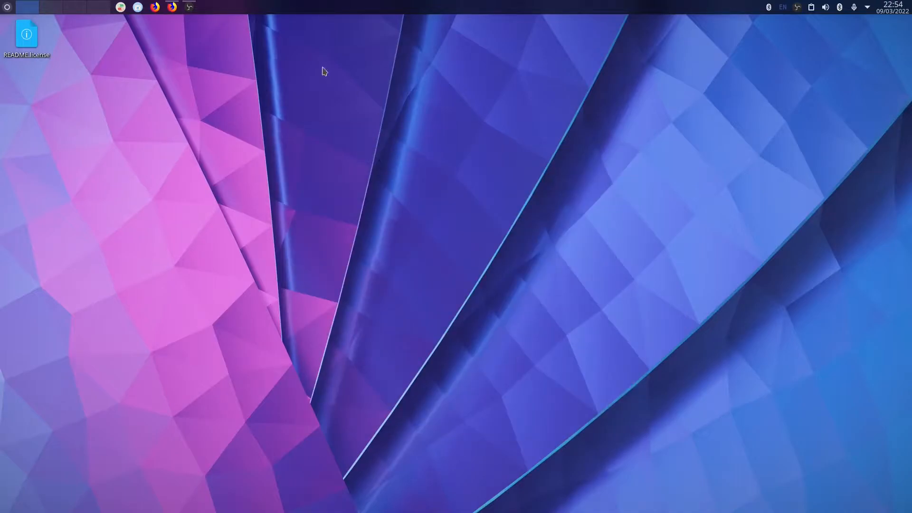
Open a terminal, change into Downloads and list its files.
key("ctrl+alt+t")
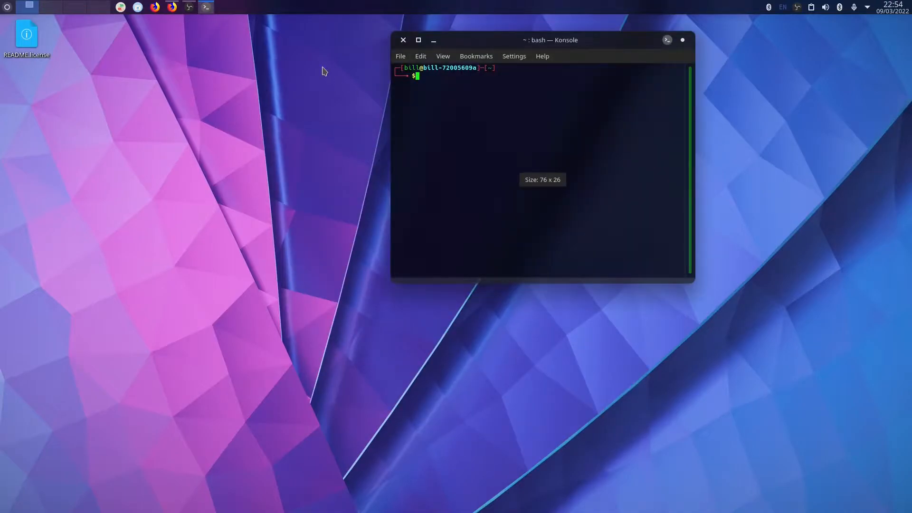
type("cd Down")
key("Tab")
key("Return")
type("ls")
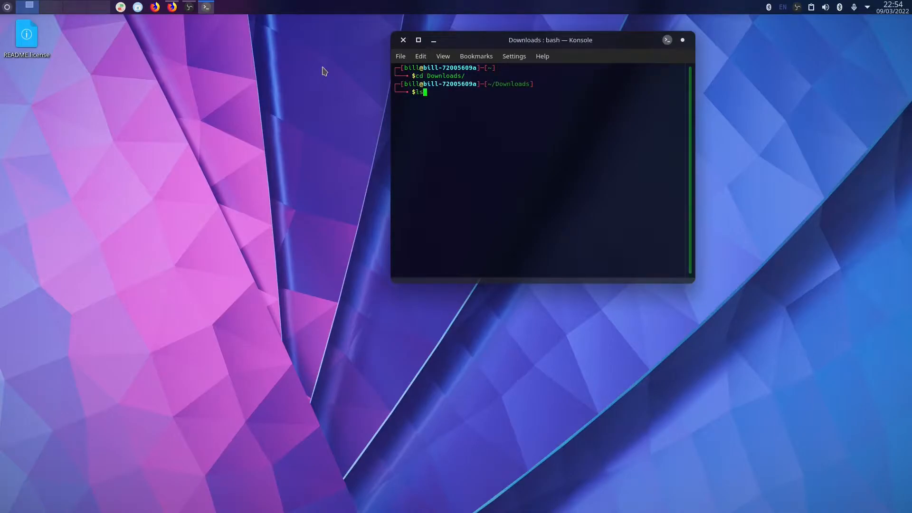
key("Return")
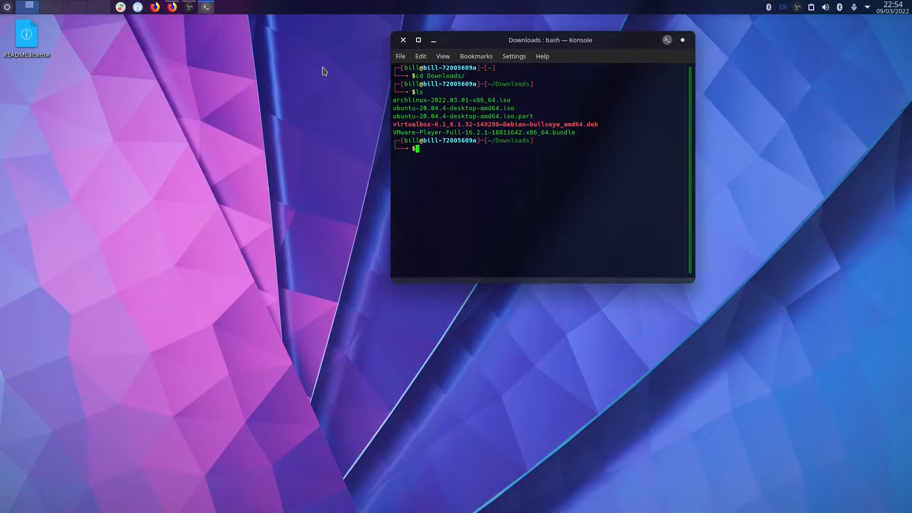
Install the VirtualBox 6.1.32 .deb with sudo dpkg -i, entering the sudo password.
type("dpkg -i")
key("Home")
type("sudo")
key("Right")
key("Right")
key("Right")
key("Right")
key("Right")
key("Right")
key("Right")
type("v")
key("Tab")
key("Return")
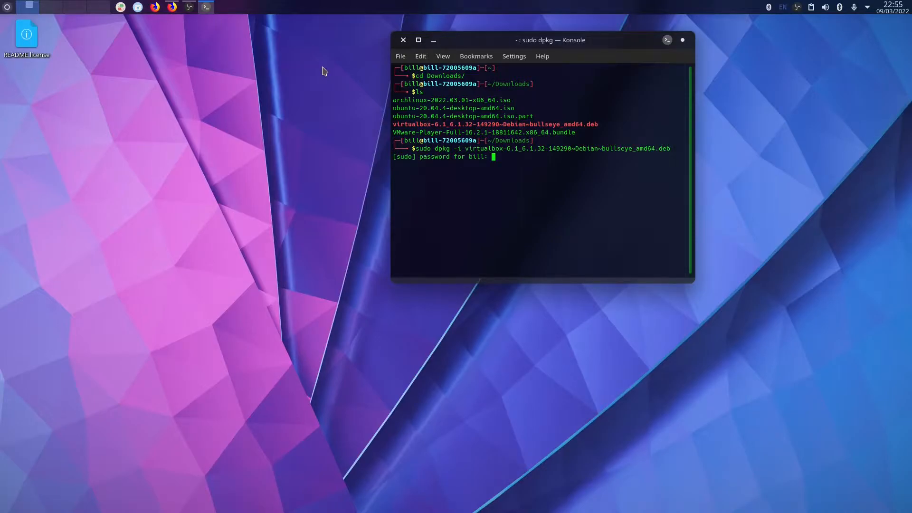
key("Return")
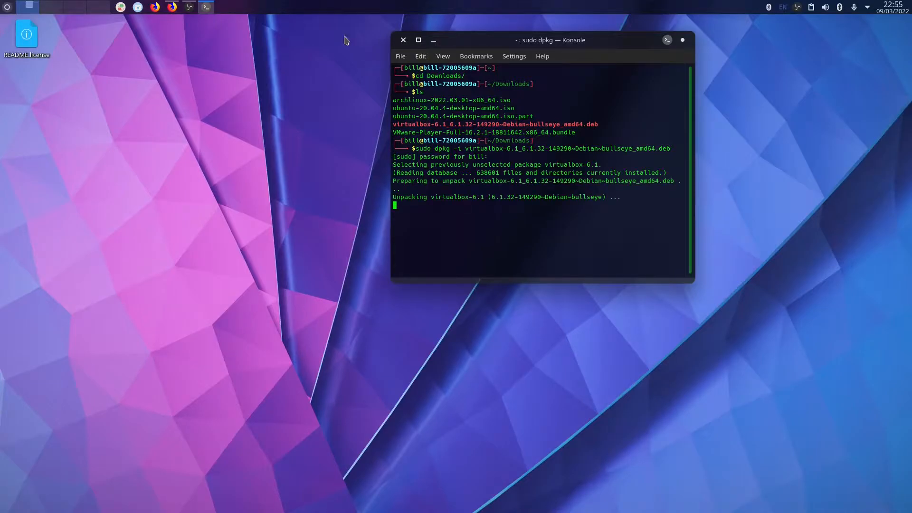
left_click_drag(587, 138, 393, 134)
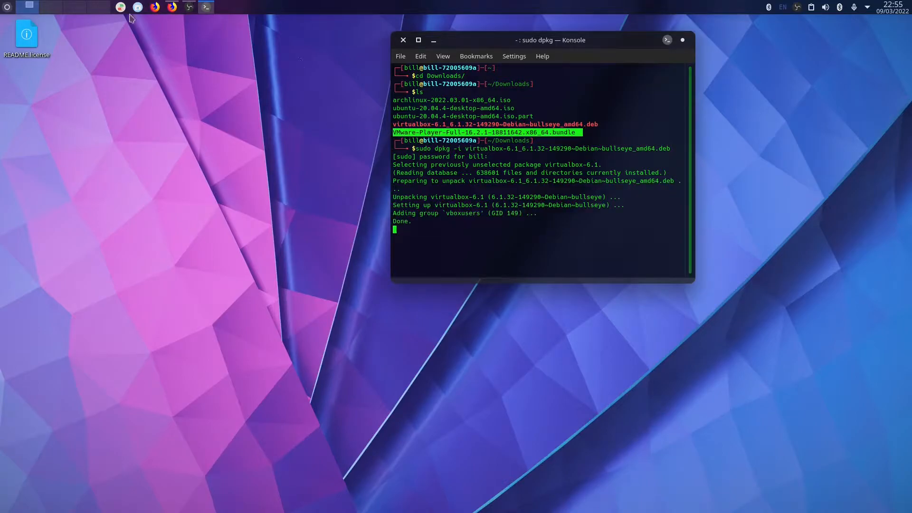
Launch the Dolphin file manager from the application launcher.
left_click(15, 7)
type("fi")
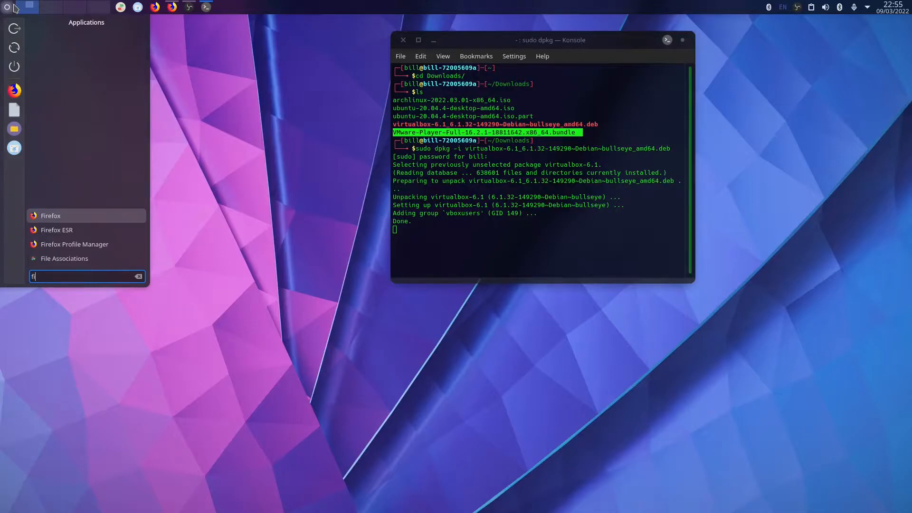
key("BackSpace")
key("BackSpace")
type("dol")
key("Return")
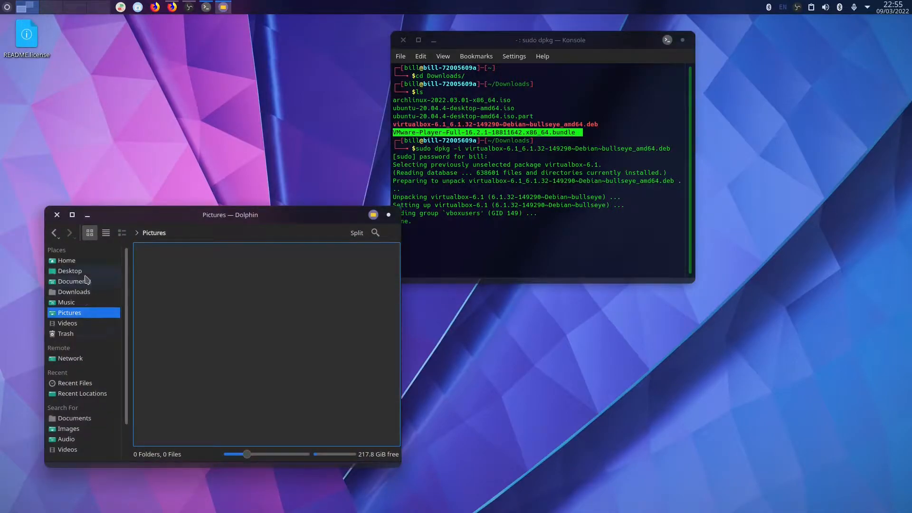
Show Downloads, try opening the VMware Player bundle, and dismiss Pluma's cannot-open error.
left_click(84, 292)
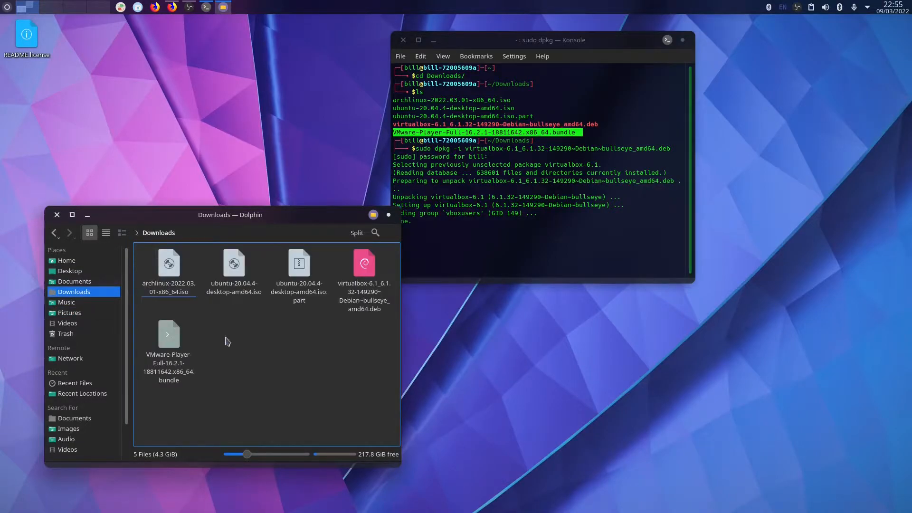
left_click(172, 352)
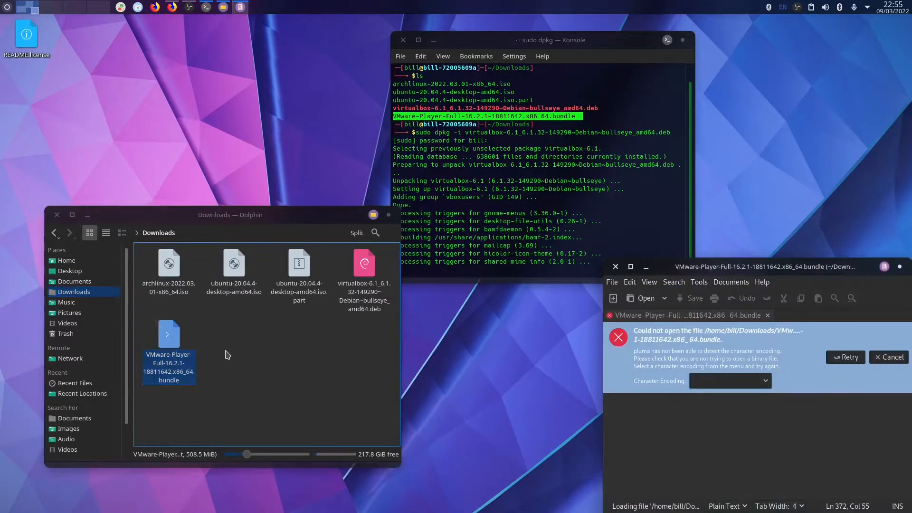
left_click_drag(724, 266, 488, 154)
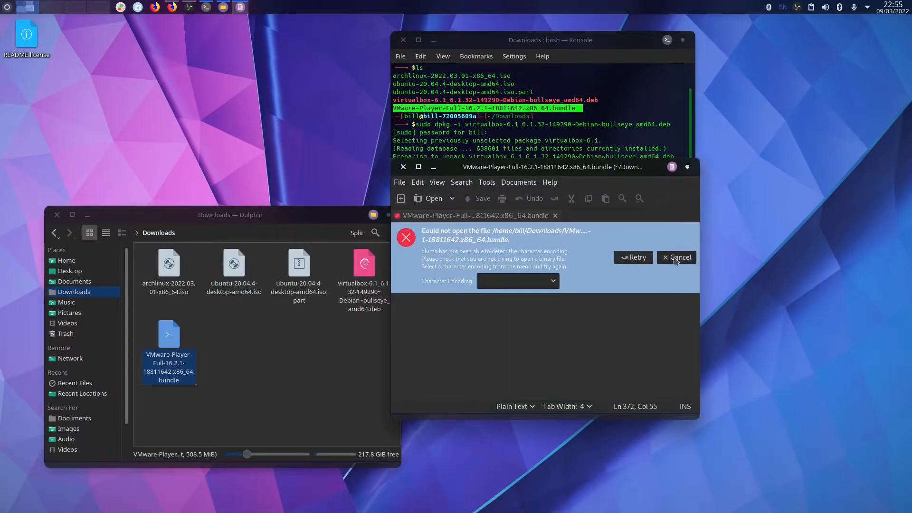
left_click(673, 261)
left_click(173, 7)
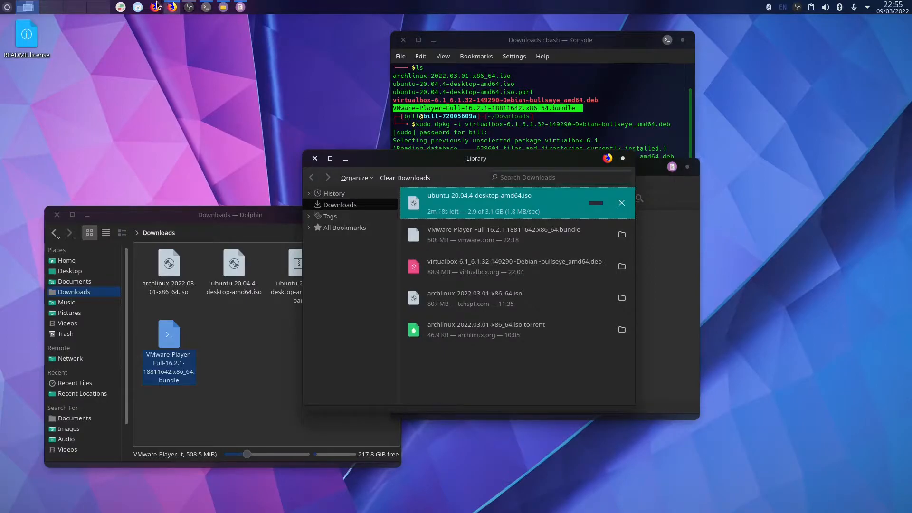
Search Google in Firefox for 'how to install vmware bundle linux'.
left_click(156, 7)
left_click_drag(638, 57, 529, 57)
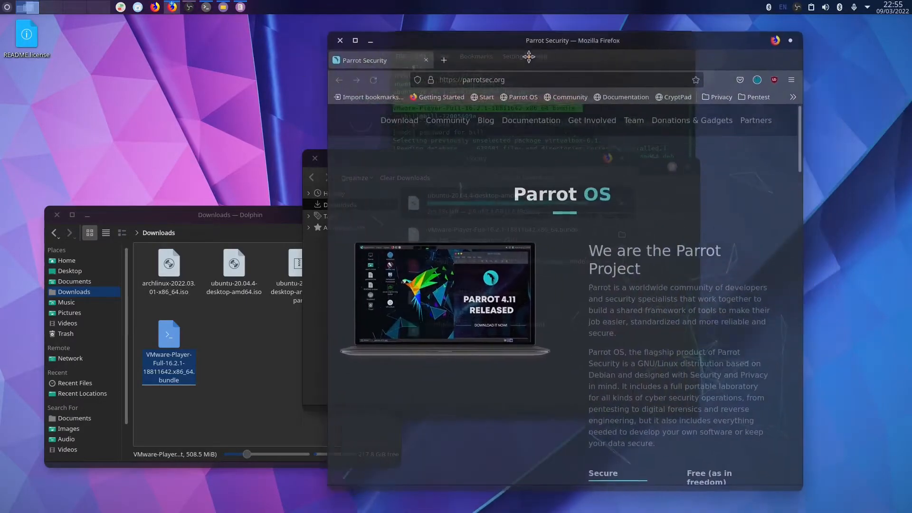
left_click(533, 75)
type("how to install")
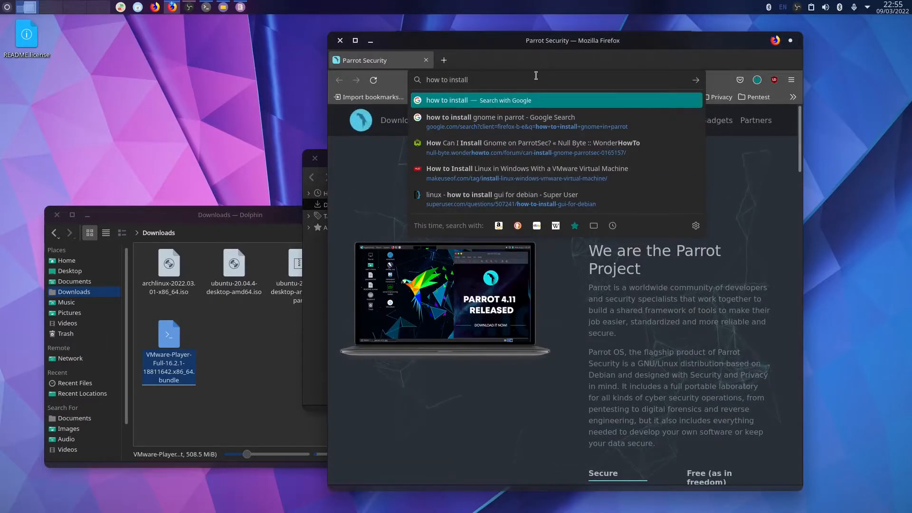
type(" vmware ")
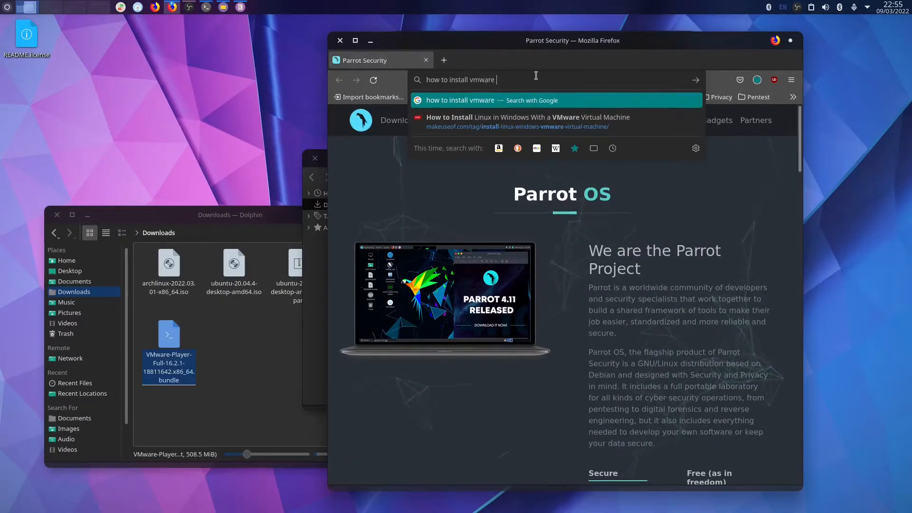
type("bundle linux")
key("Return")
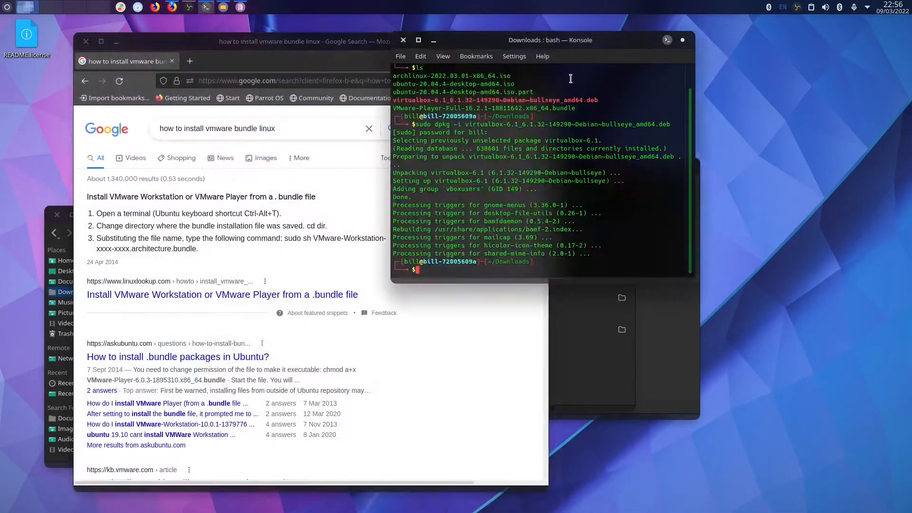
Move Konsole beside the search results and relist the Downloads files.
left_click_drag(565, 47, 748, 53)
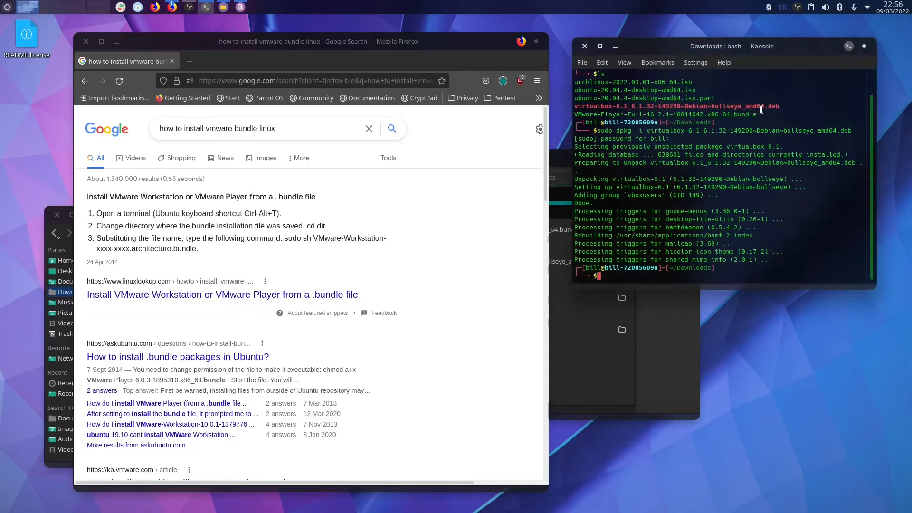
type("ls")
key("Return")
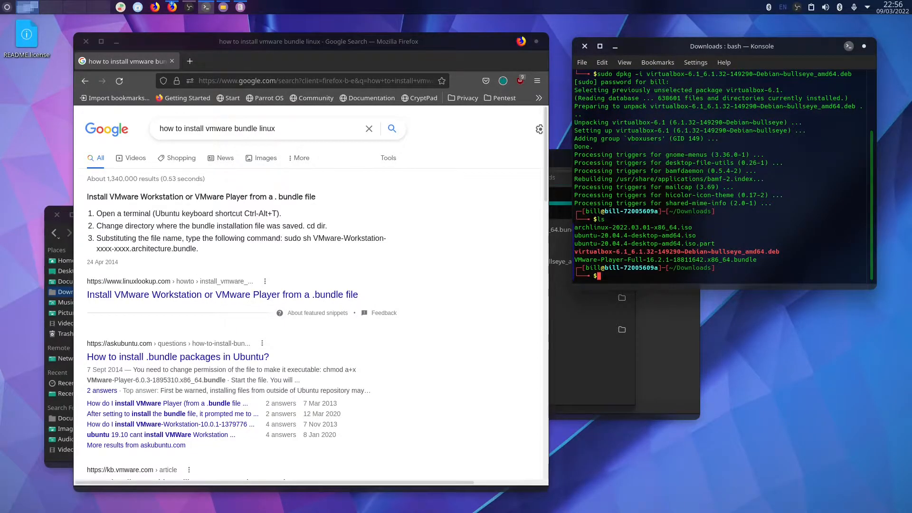
type("sudo sh VMware-Workstation")
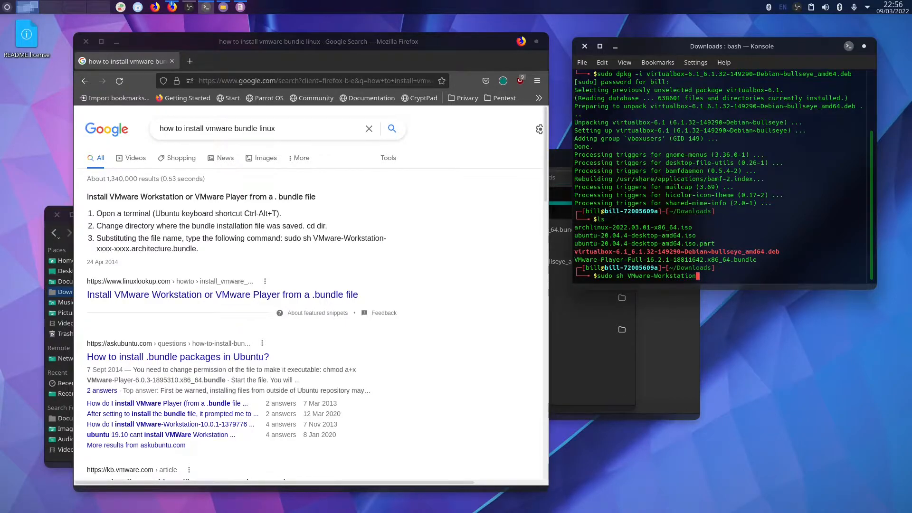
key("BackSpace")
key("BackSpace")
key("BackSpace")
key("BackSpace")
key("BackSpace")
key("BackSpace")
key("BackSpace")
key("BackSpace")
key("BackSpace")
key("BackSpace")
key("BackSpace")
key("BackSpace")
key("BackSpace")
key("BackSpace")
key("BackSpace")
key("BackSpace")
key("BackSpace")
key("BackSpace")
Check apt's vm-prefixed package names and open the Linuxlookup .bundle install guide.
type("install vm")
key("Tab")
key("Tab")
key("Tab")
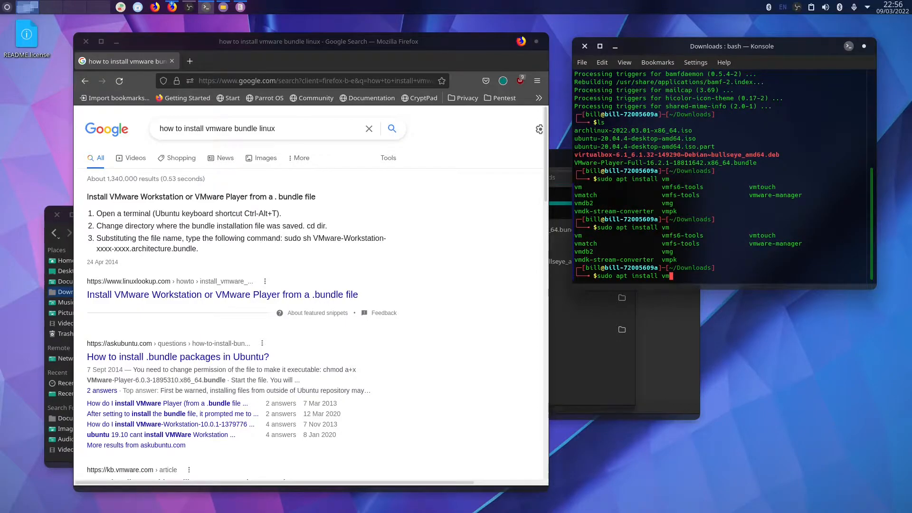
key("BackSpace")
key("BackSpace")
left_click(200, 295)
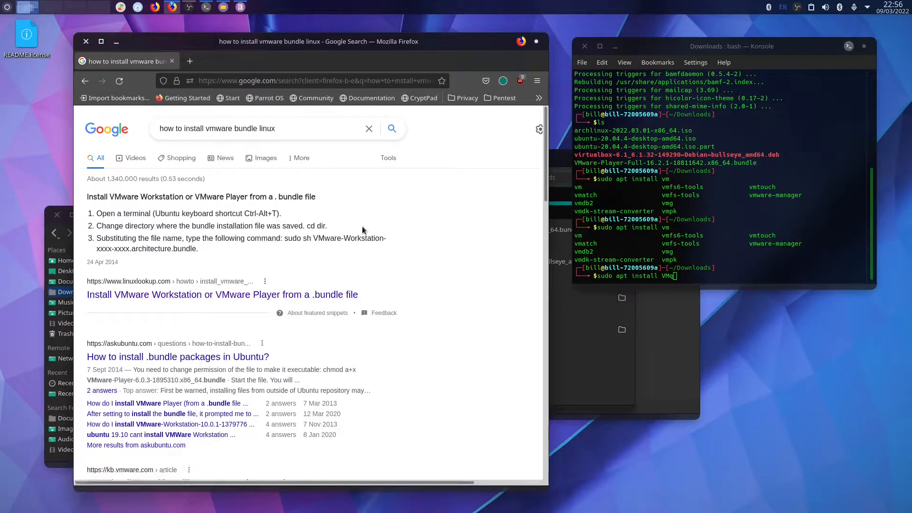
left_click(766, 255)
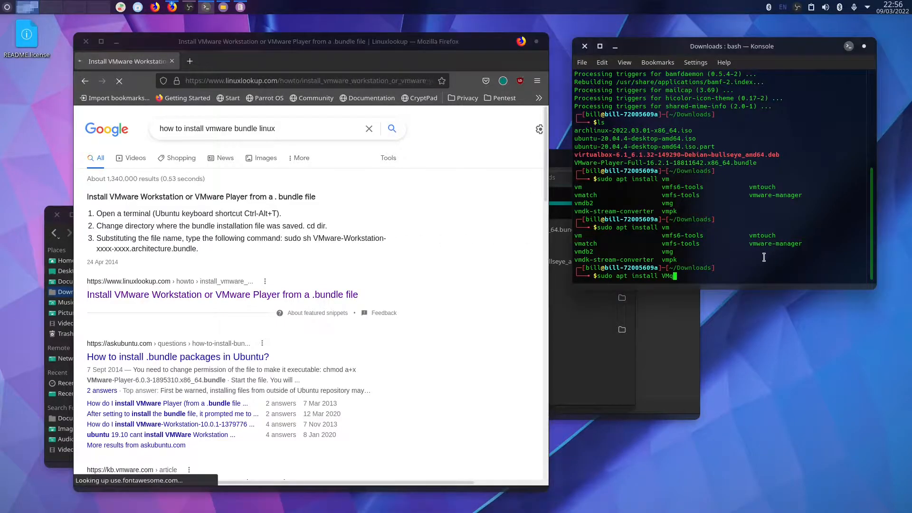
Run sudo sh on the VMware-Player-Full-16.2.1 bundle, pasting its file name from the listing.
key("BackSpace")
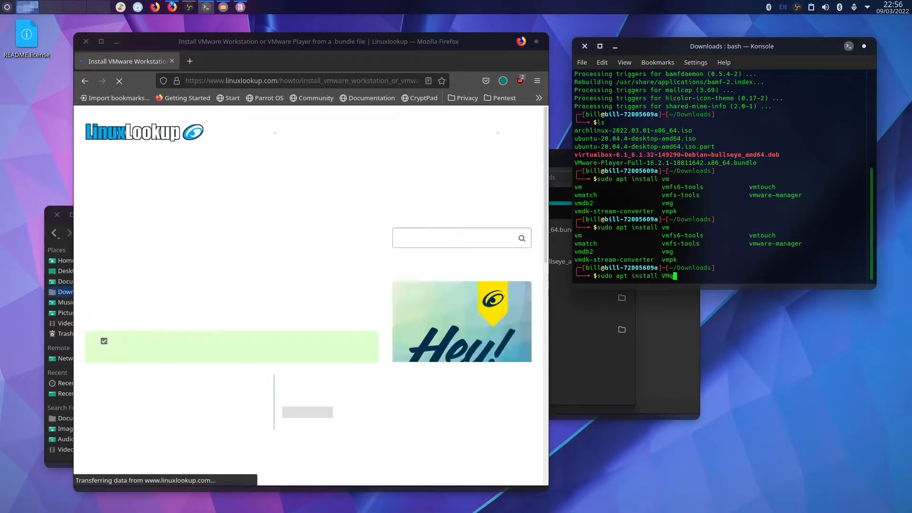
key("ctrl+w")
key("ctrl+w")
key("ctrl+w")
key("ctrl+w")
type("sudh ")
type(" sh")
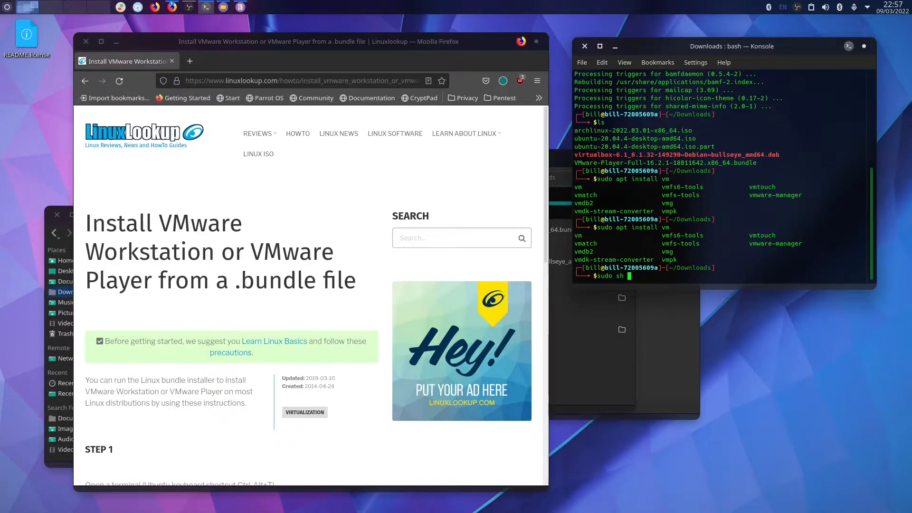
type(" VM")
key("BackSpace")
key("BackSpace")
left_click_drag(758, 162, 558, 165)
key("ctrl+c")
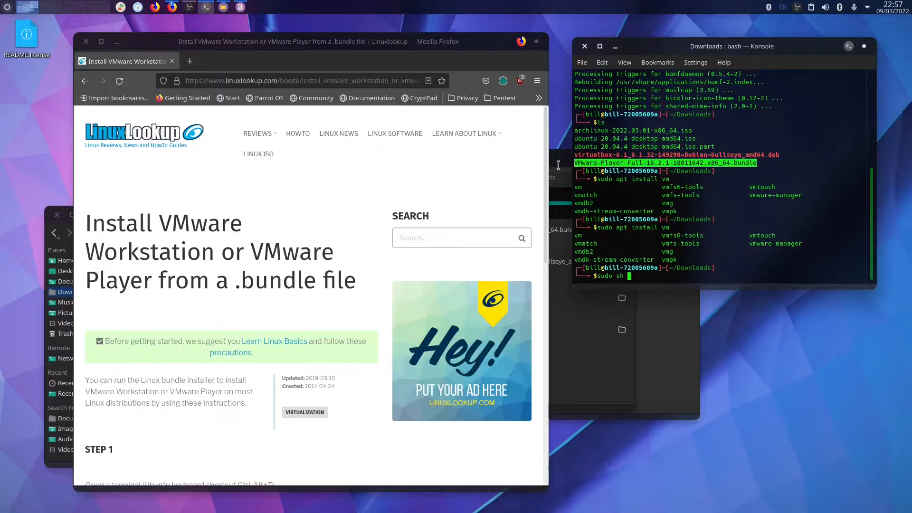
left_click(725, 263)
middle_click(724, 263)
key("Return")
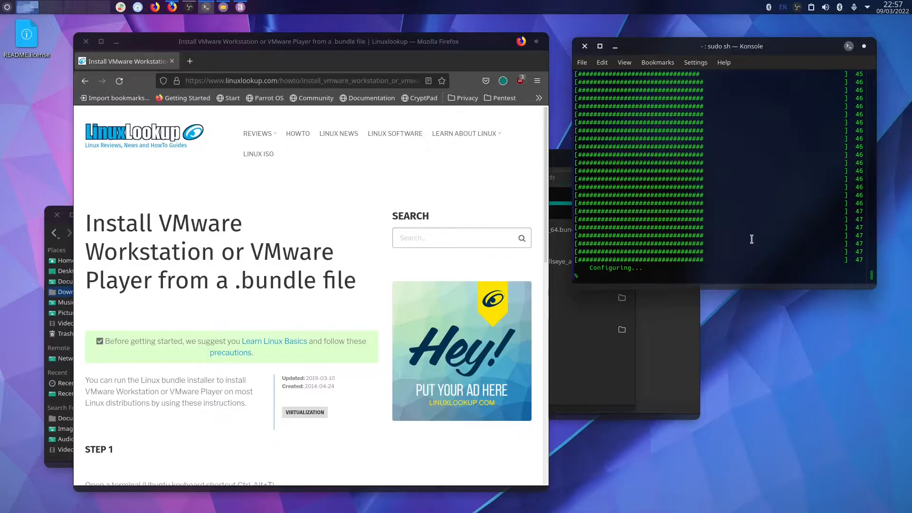
Minimise Firefox and launch Oracle VM VirtualBox by searching 'vir' in the launcher.
left_click(190, 6)
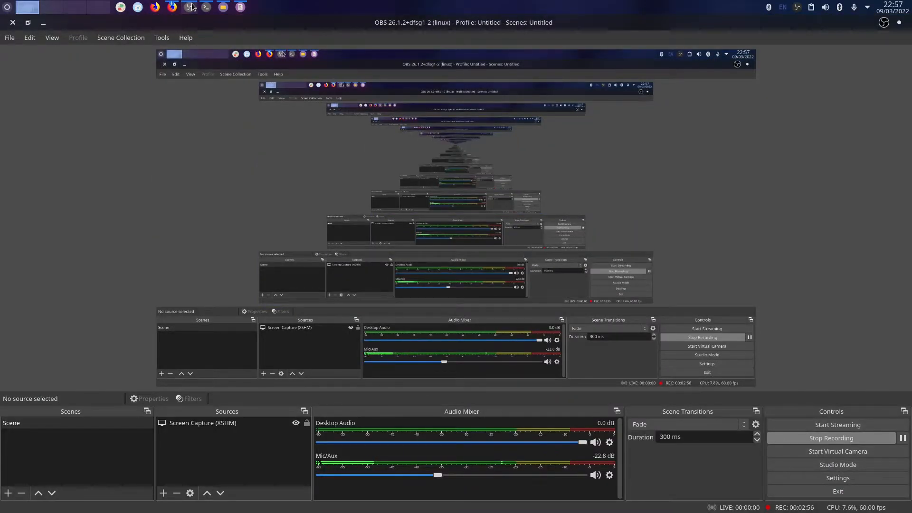
left_click(192, 7)
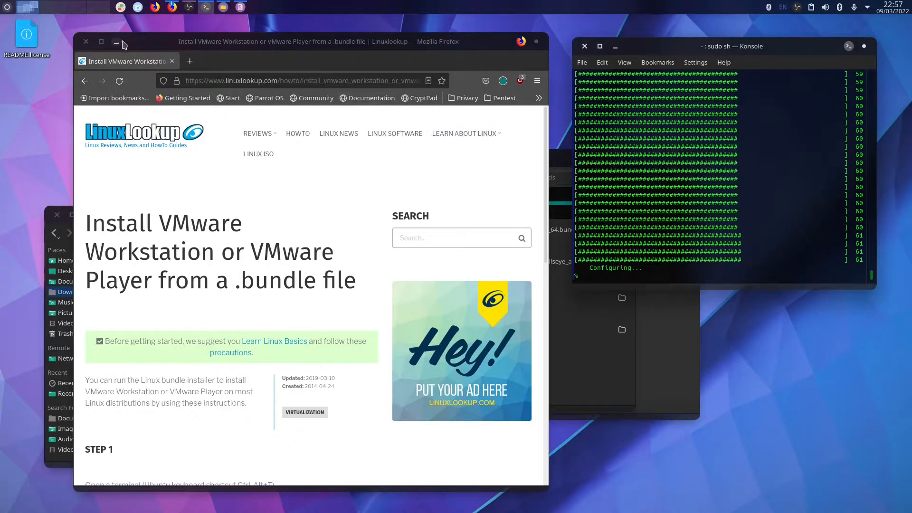
left_click(116, 41)
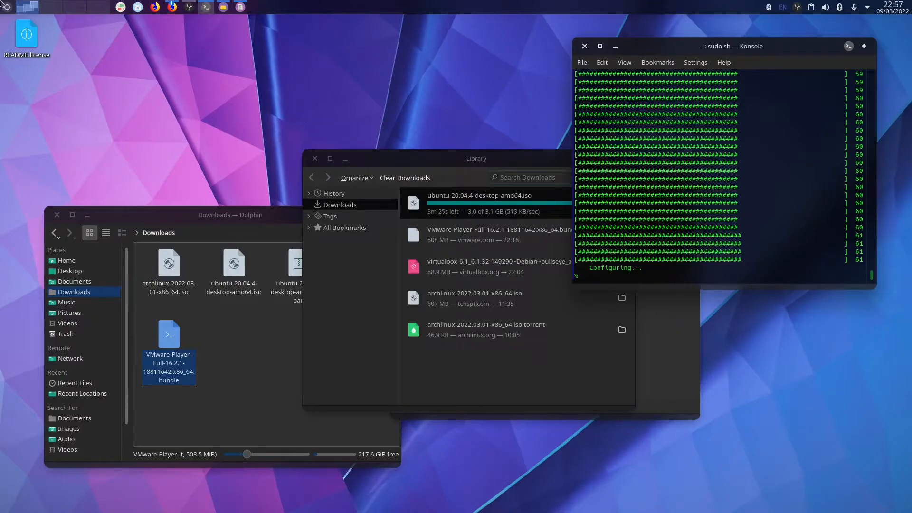
left_click(4, 5)
type("vir")
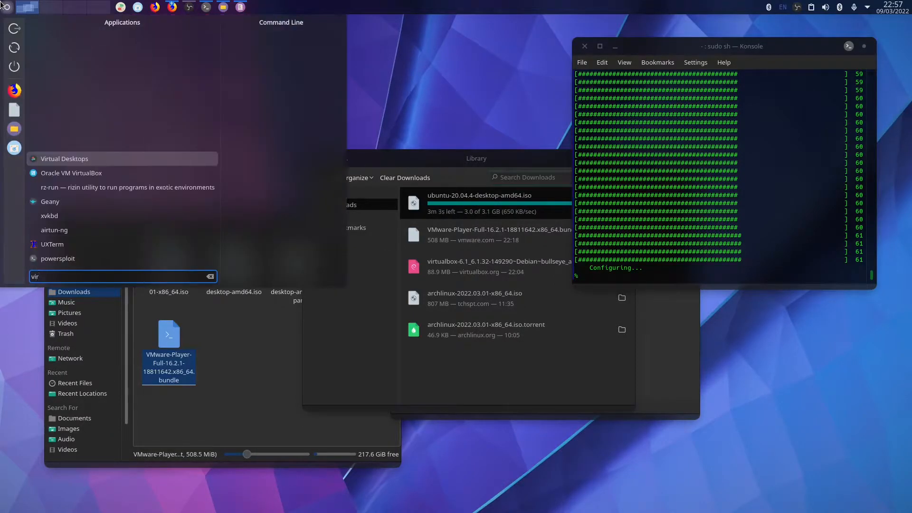
key("Down")
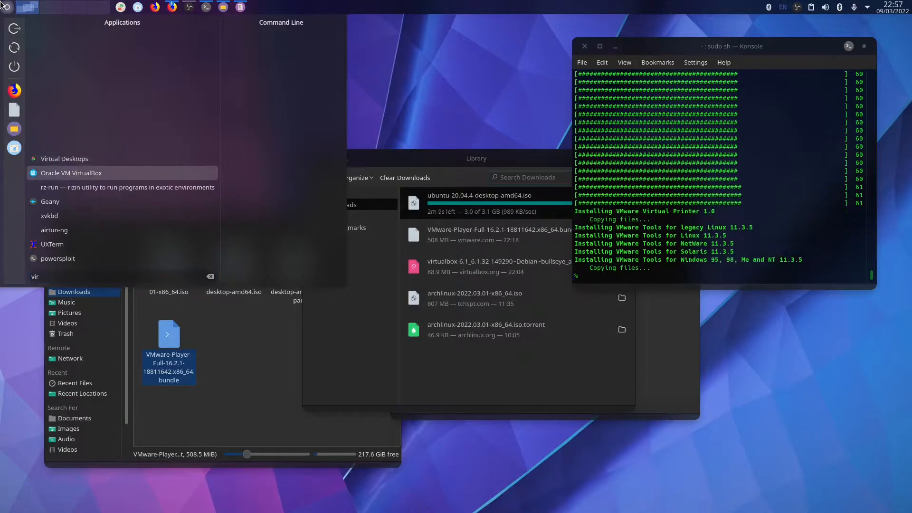
key("Return")
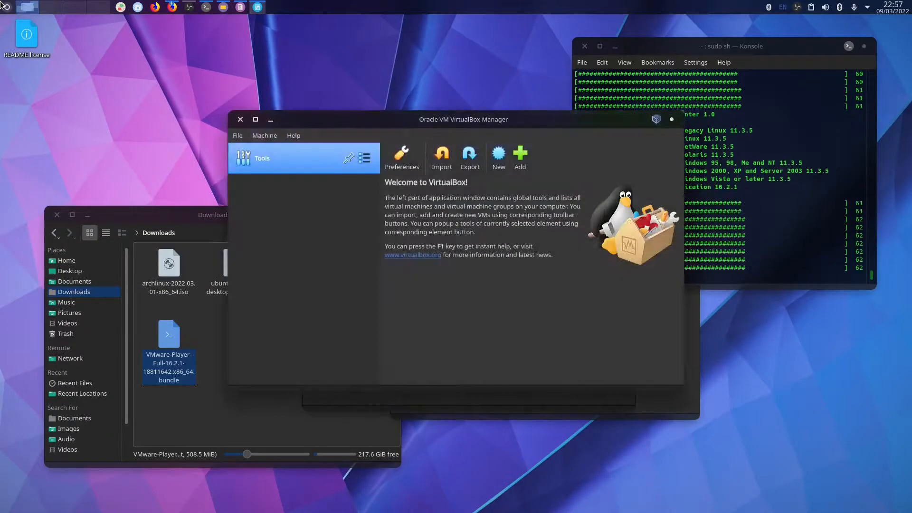
Clear away the terminal, Library, editor and Dolphin windows, then click New in VirtualBox Manager.
left_click_drag(442, 123, 214, 23)
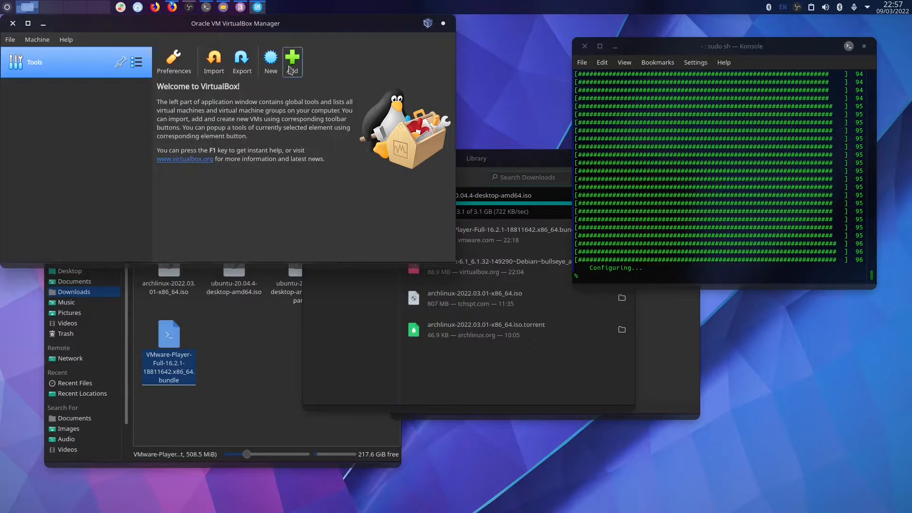
left_click_drag(695, 50, 670, 204)
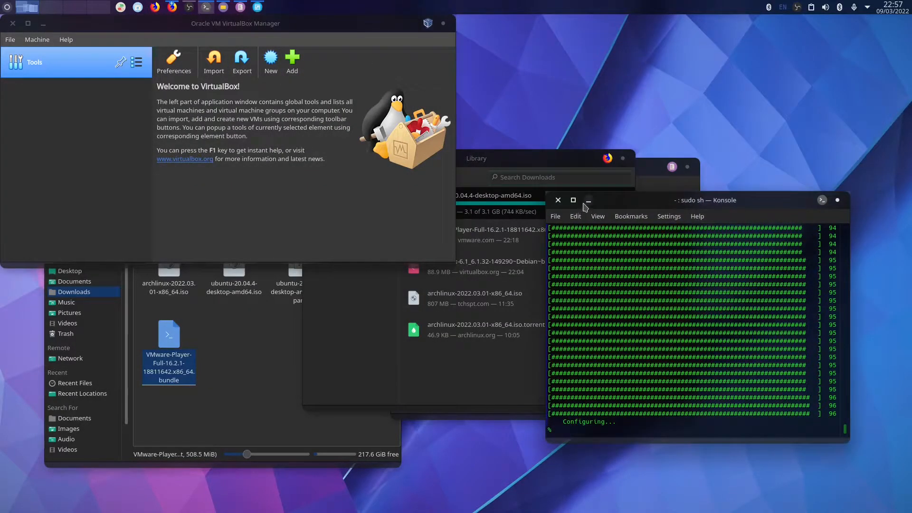
left_click(589, 201)
left_click(550, 159)
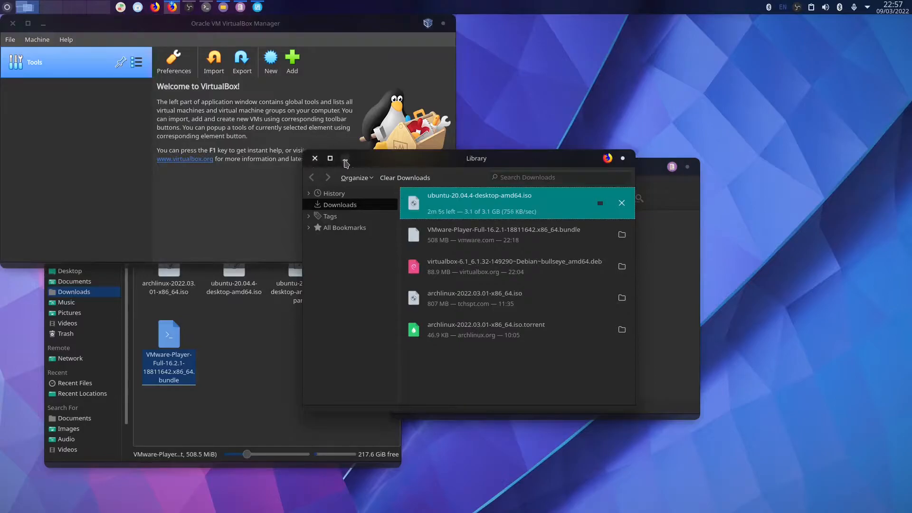
left_click(345, 159)
left_click(582, 170)
left_click(405, 164)
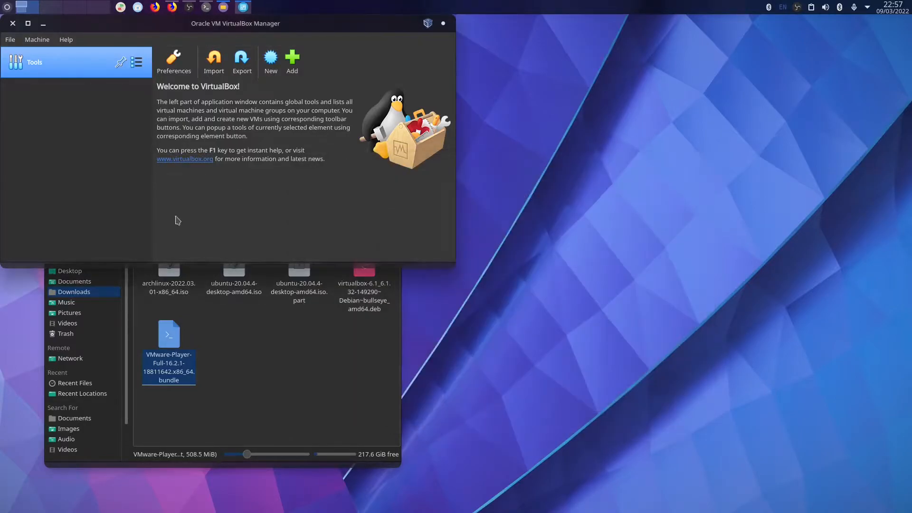
left_click(285, 340)
left_click(86, 216)
left_click_drag(221, 22, 1, 105)
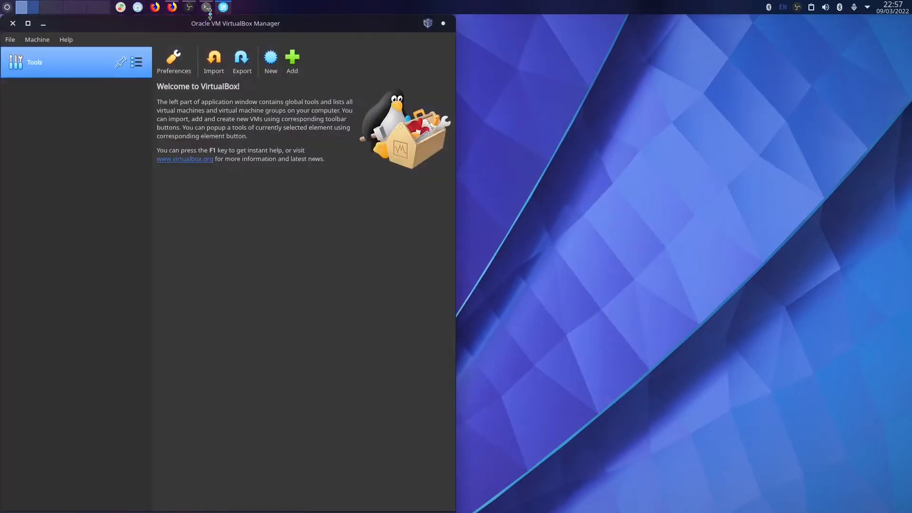
left_click(271, 66)
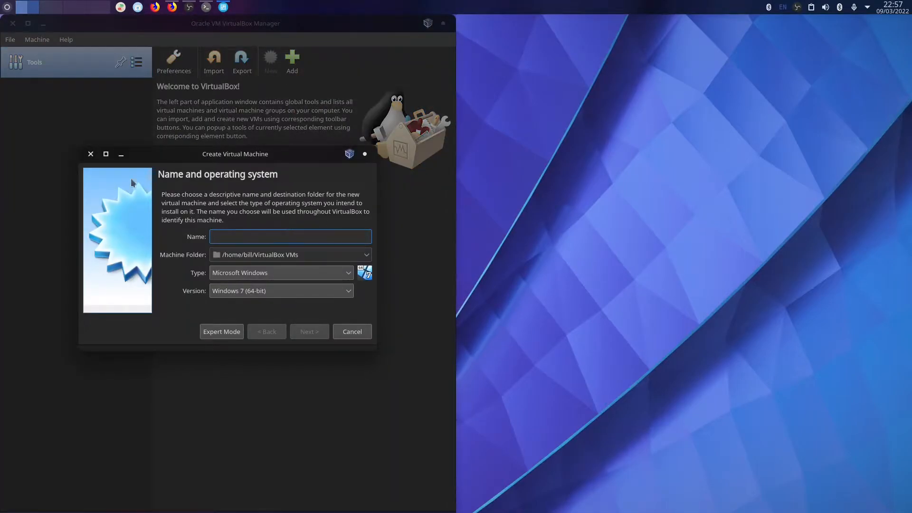
Reopen the new VM wizard and name the machine Ubuntu.
left_click(90, 154)
left_click(271, 60)
type("Ubuntu")
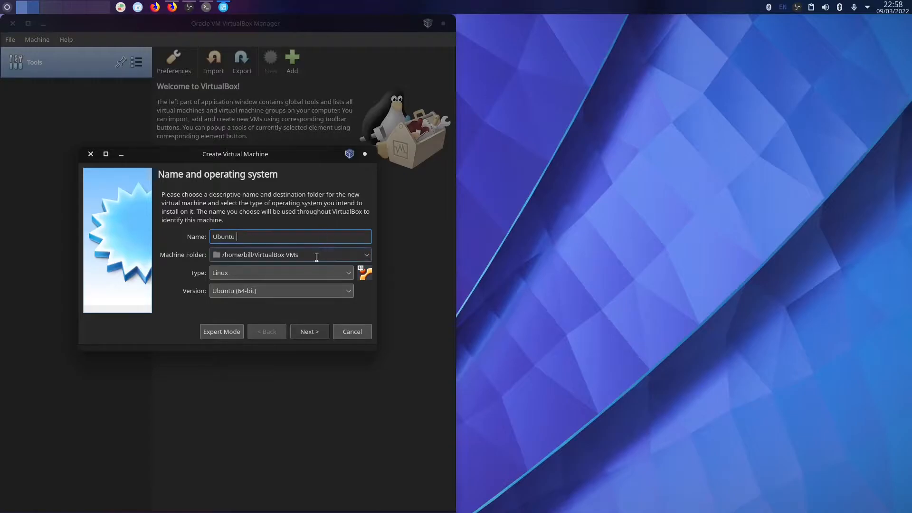
Create a VM's folder under Documents and choose it as the machine folder.
left_click(367, 256)
left_click(368, 258)
left_click(368, 258)
left_click(275, 279)
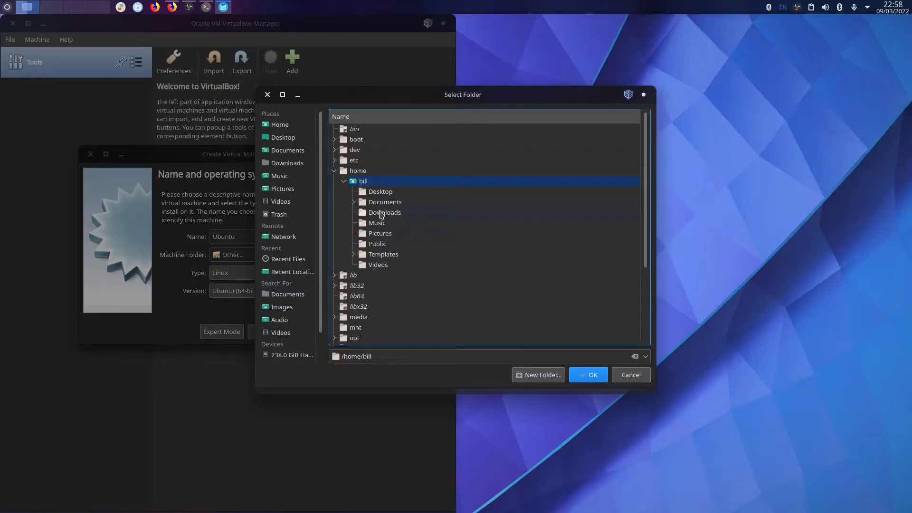
left_click(369, 214)
left_click(418, 204)
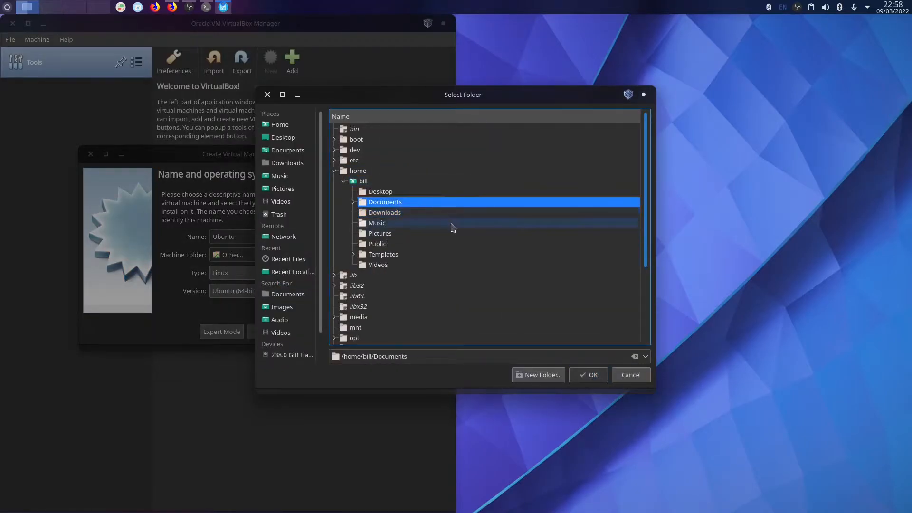
left_click(538, 375)
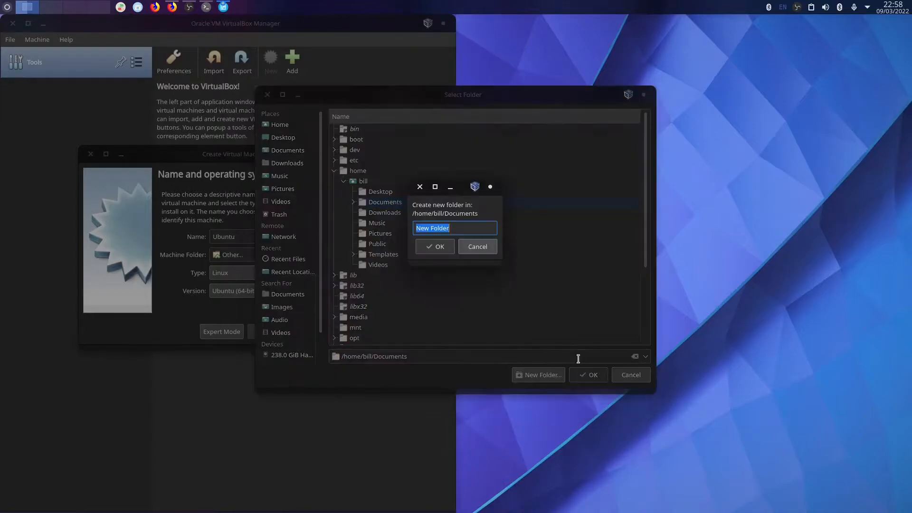
type("VM's")
left_click(430, 248)
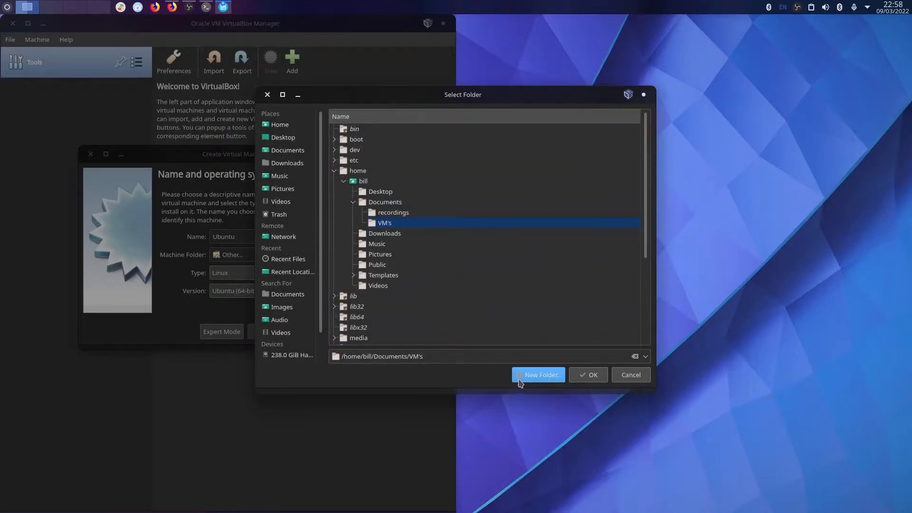
left_click(528, 380)
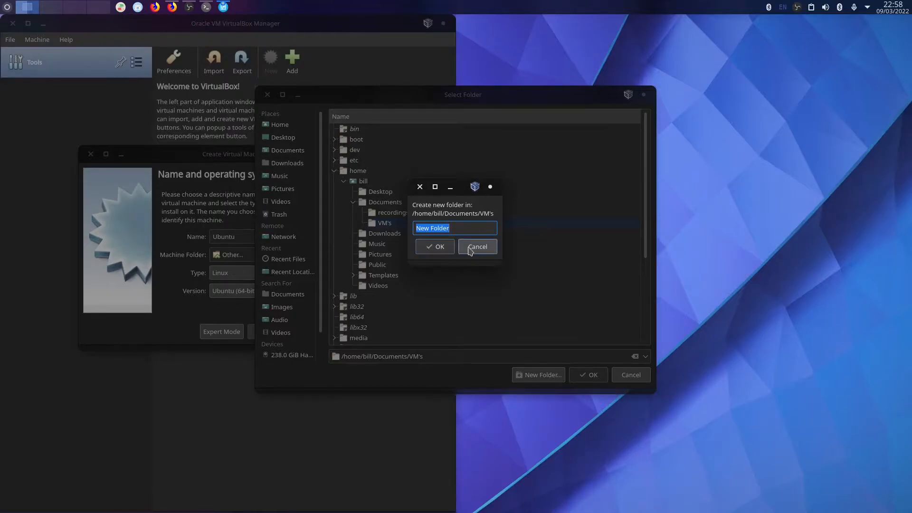
left_click(474, 247)
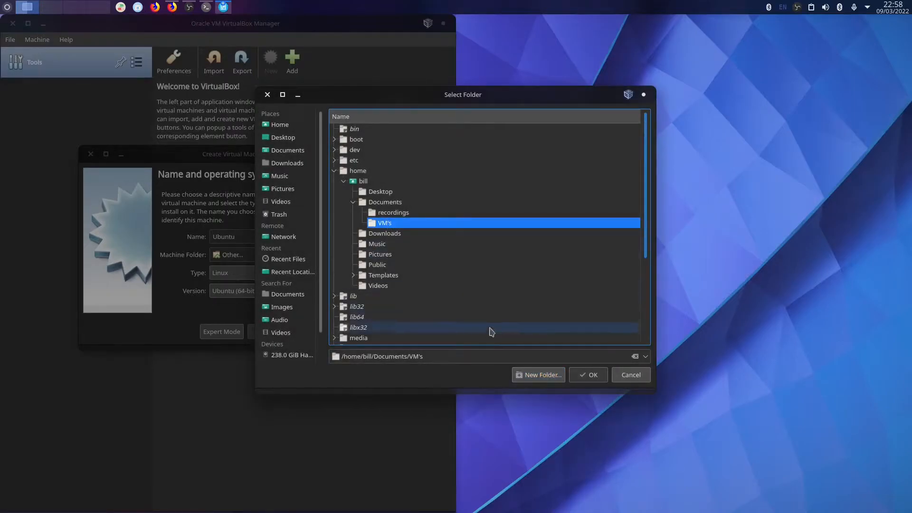
left_click(588, 375)
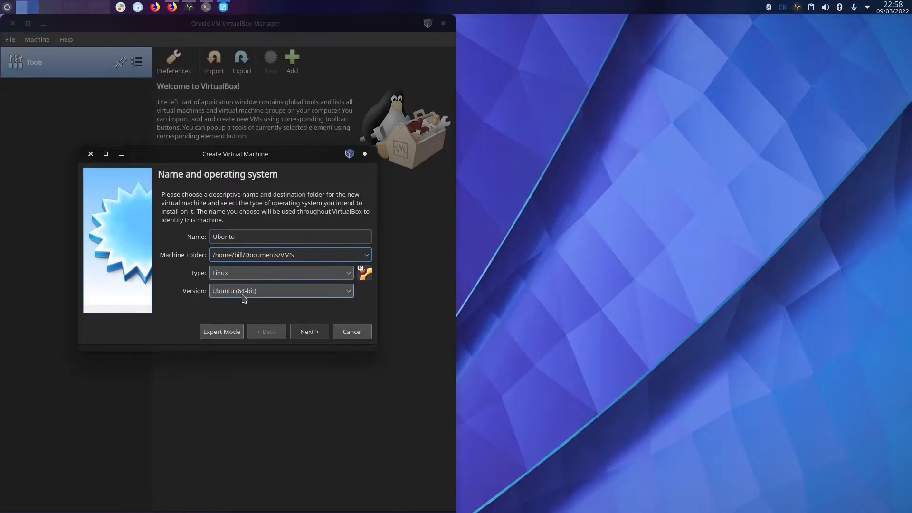
Give the VM 4096 MB memory and create a 15.74 GB VDI hard disk.
left_click(299, 334)
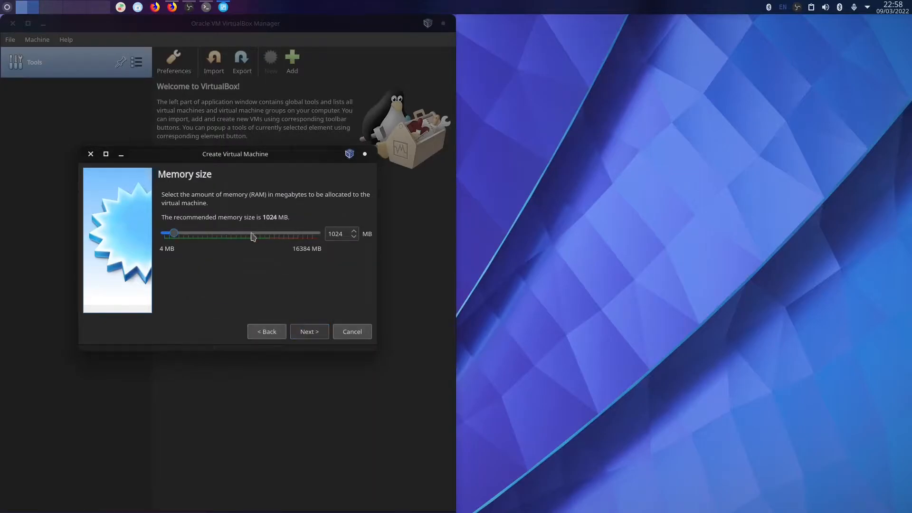
left_click_drag(174, 235, 204, 238)
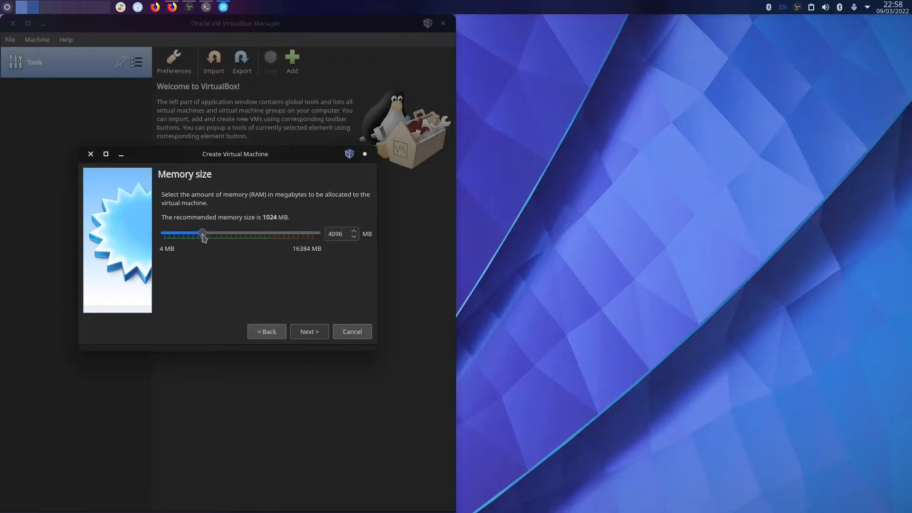
left_click(309, 333)
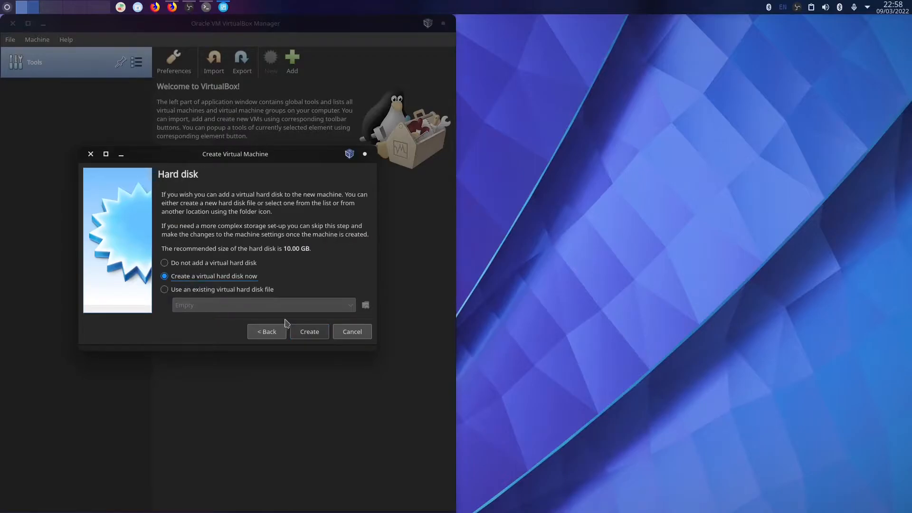
left_click(306, 332)
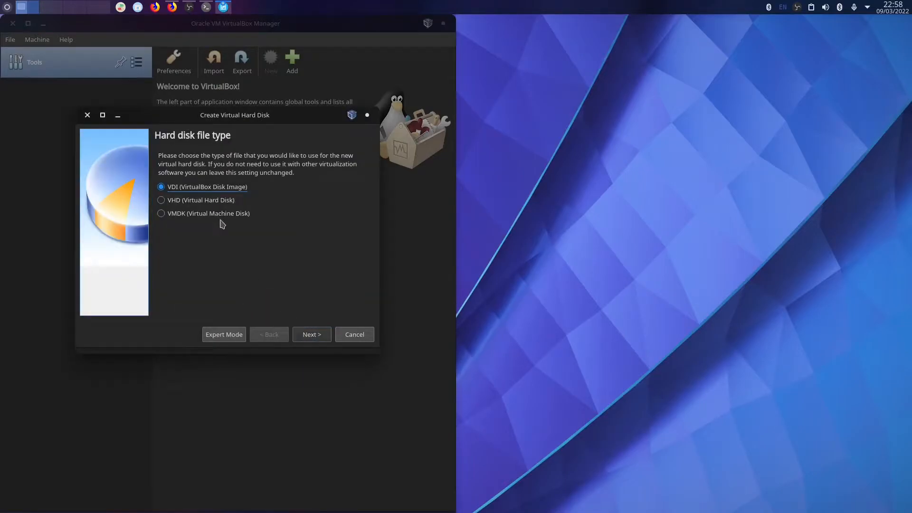
left_click(313, 335)
left_click(316, 336)
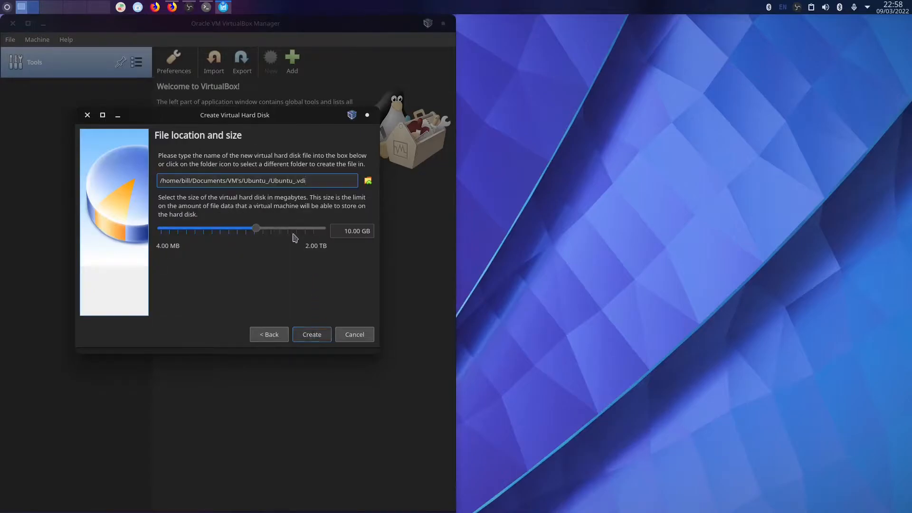
left_click(257, 229)
left_click_drag(261, 232, 264, 232)
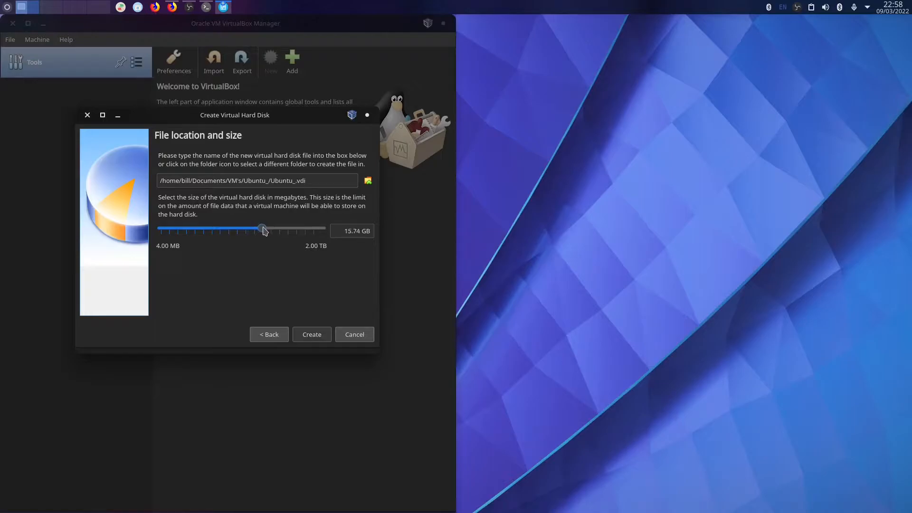
left_click(315, 333)
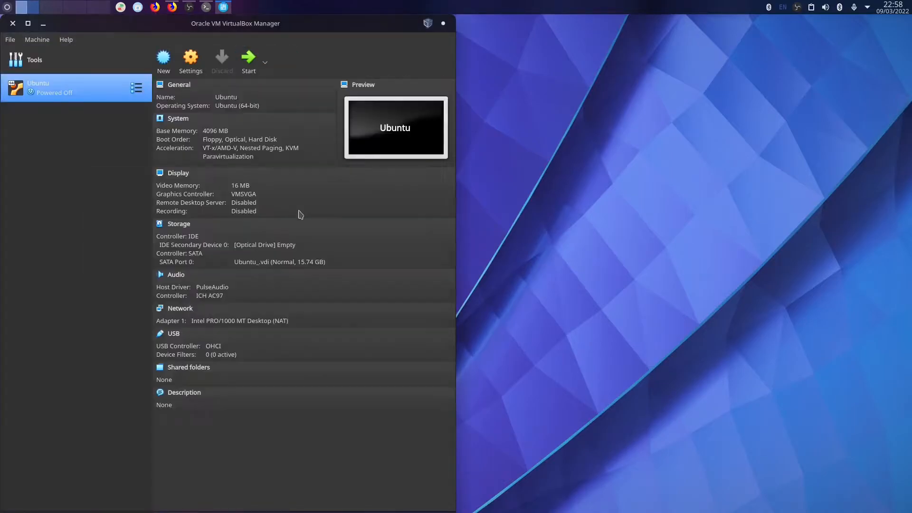
Open the Ubuntu VM's settings and raise its processor count on the System page.
left_click(163, 60)
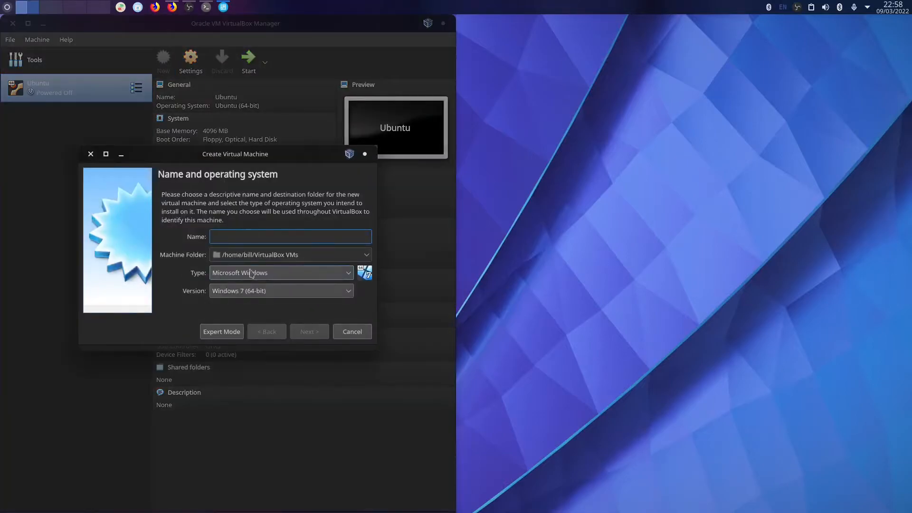
left_click(90, 154)
right_click(76, 91)
left_click(98, 95)
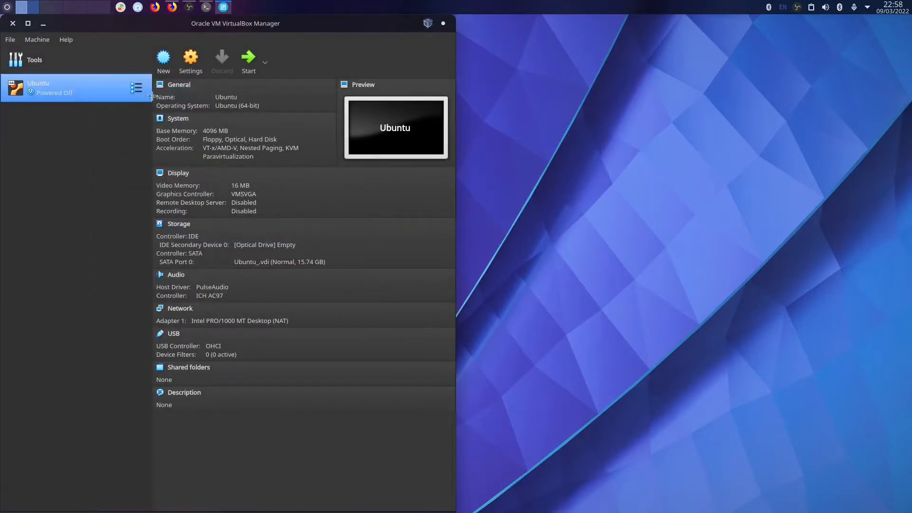
left_click(87, 148)
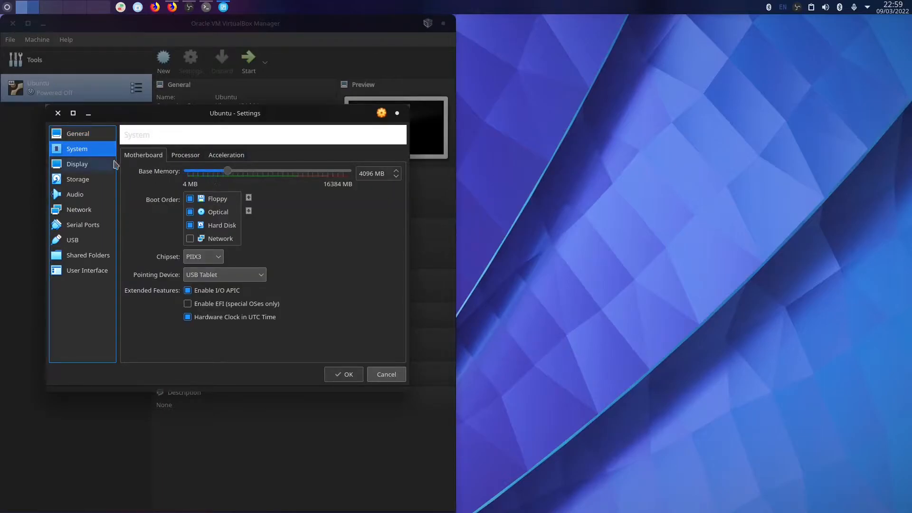
left_click(185, 155)
left_click_drag(188, 171, 209, 176)
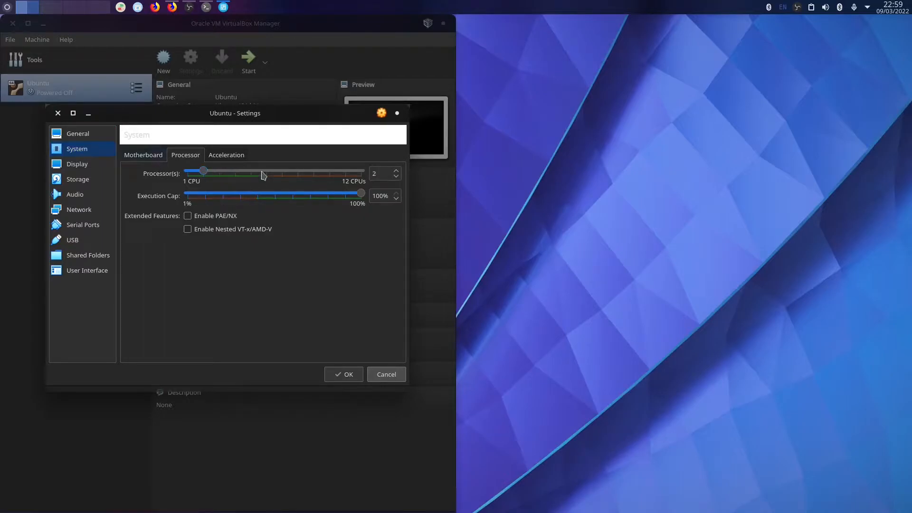
Keep base memory at 4096 MB and set the processor count to 2.
left_click(144, 156)
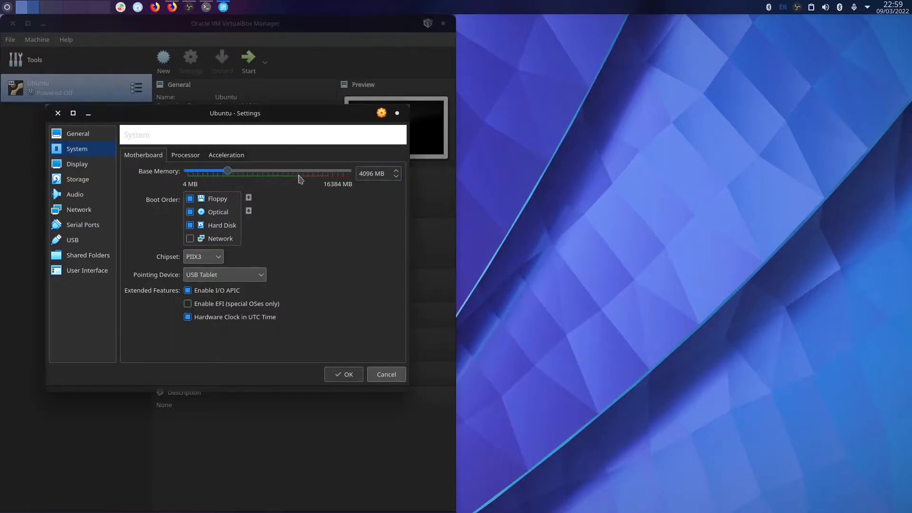
left_click_drag(226, 171, 193, 174)
left_click_drag(225, 172, 228, 172)
left_click(171, 157)
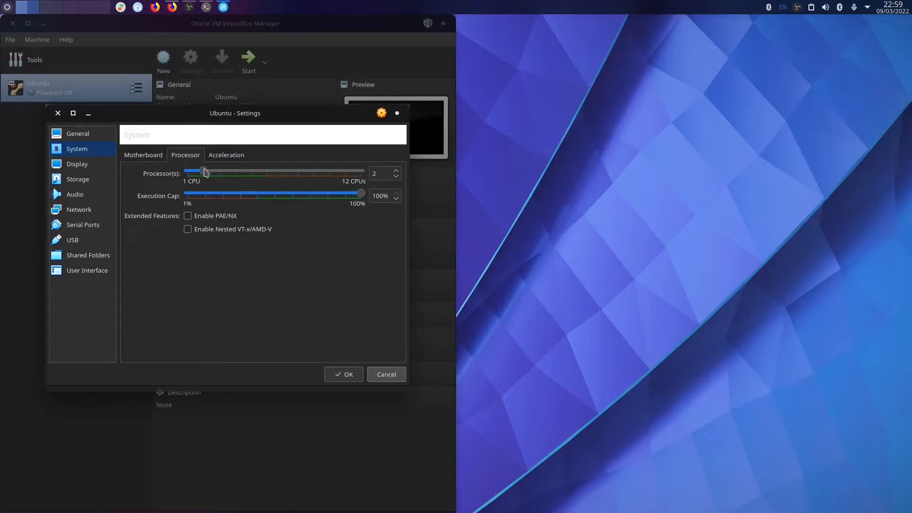
left_click_drag(224, 173, 203, 178)
left_click_drag(220, 178, 182, 180)
left_click(213, 156)
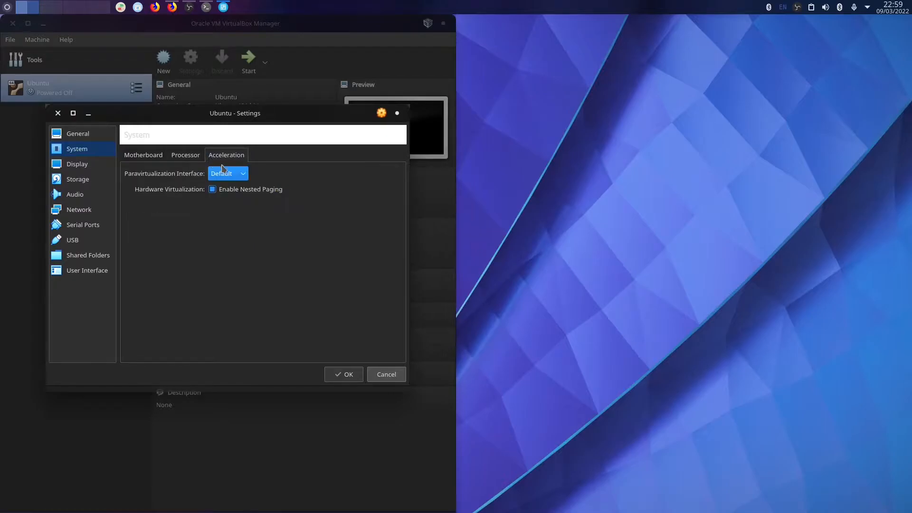
left_click(162, 156)
left_click(188, 156)
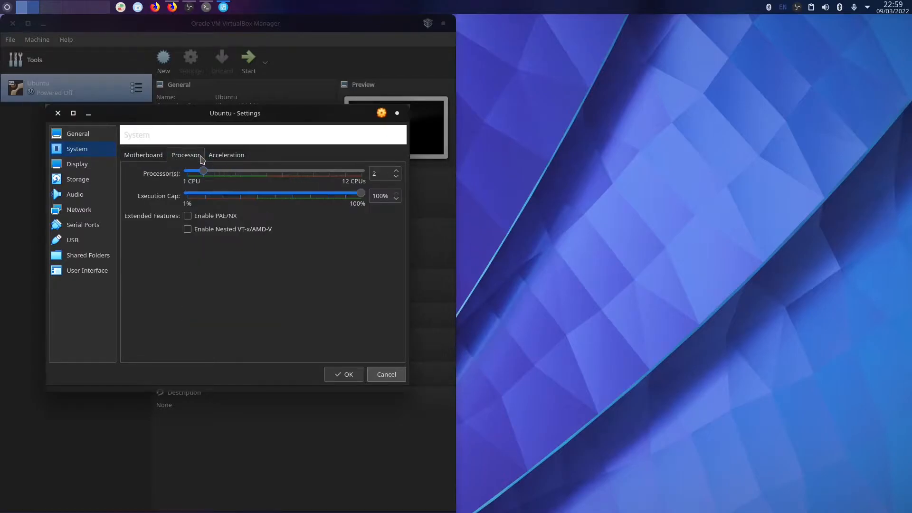
left_click(210, 155)
left_click(184, 156)
left_click(162, 157)
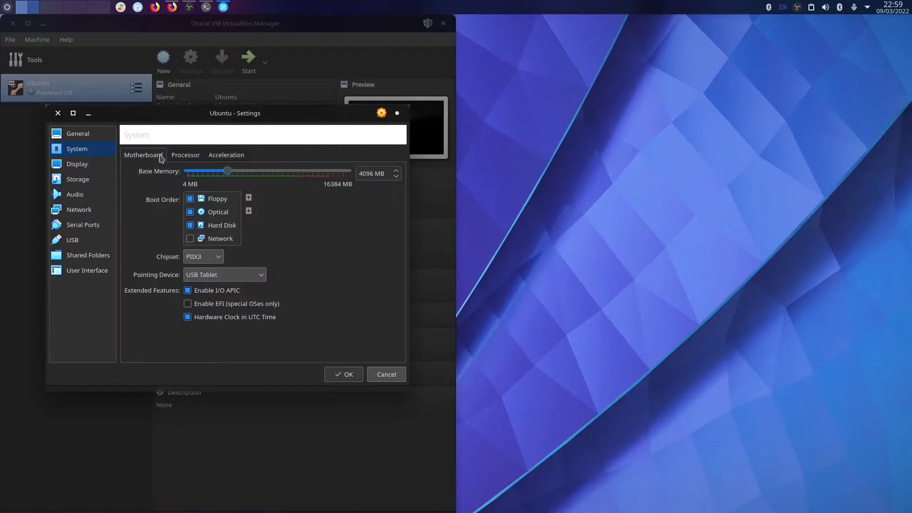
left_click(186, 157)
Set video memory to 128 MB in Display and save the settings.
left_click(107, 164)
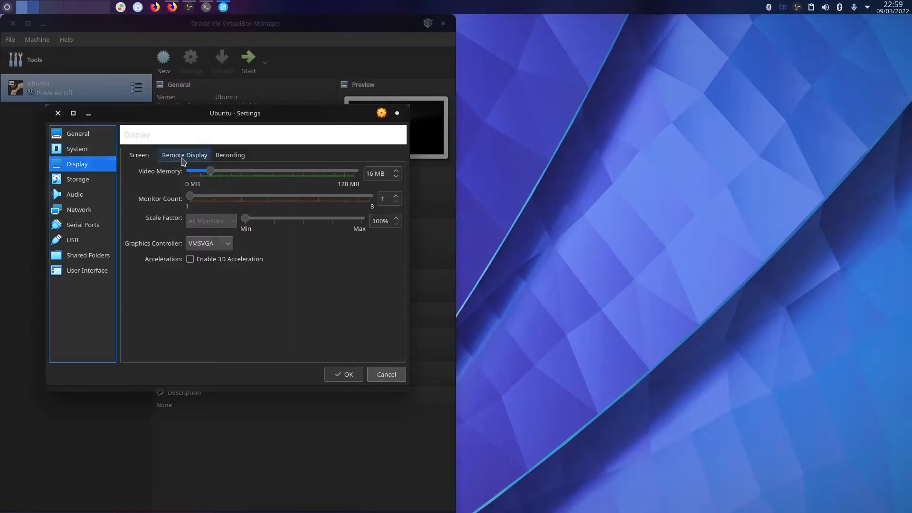
left_click_drag(211, 172, 358, 172)
left_click(187, 157)
left_click(230, 155)
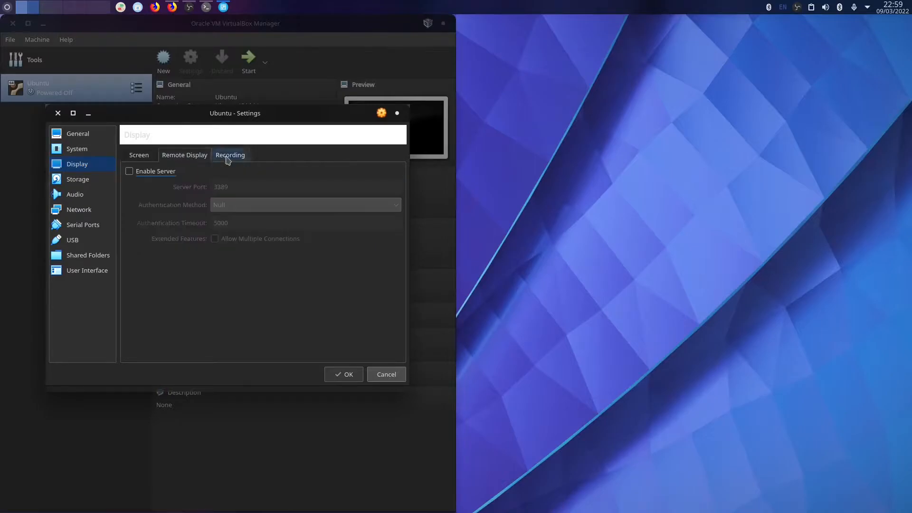
left_click(343, 375)
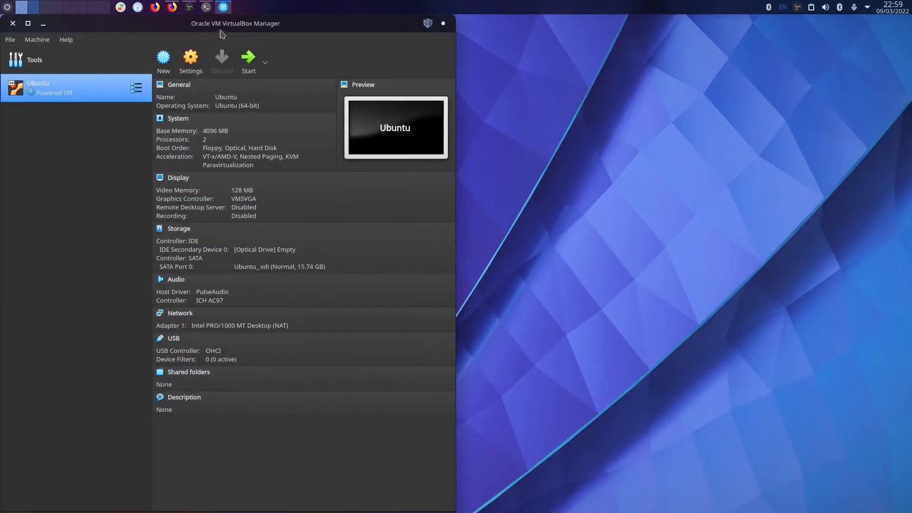
Launch VMware Workstation Player by searching 'vmw' in the application launcher.
left_click(206, 7)
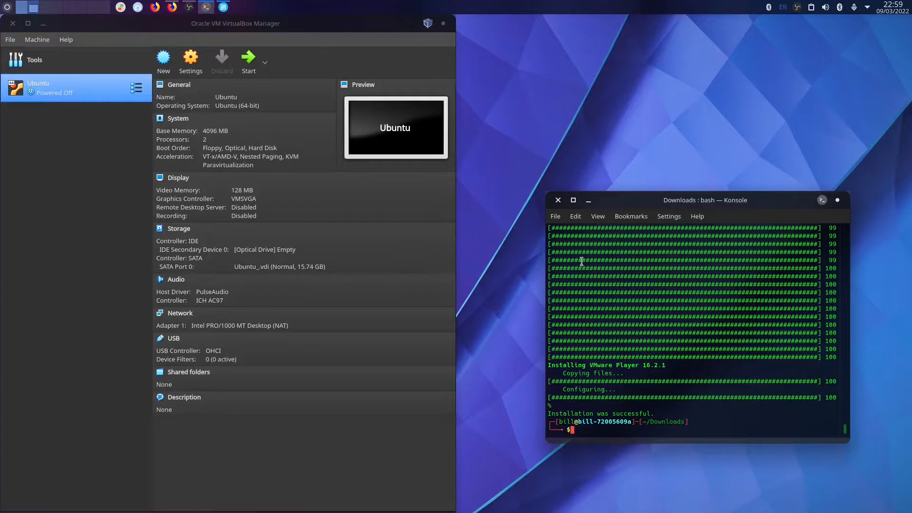
left_click(15, 5)
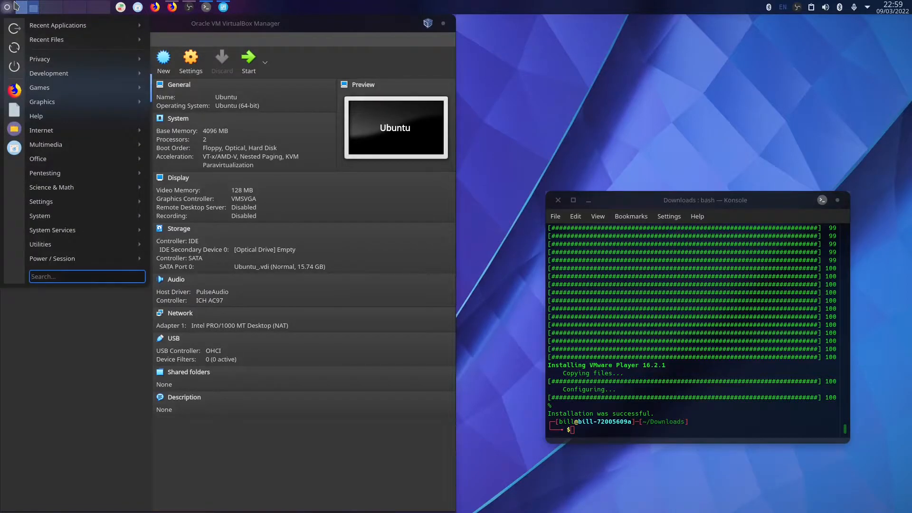
type("vm")
key("Return")
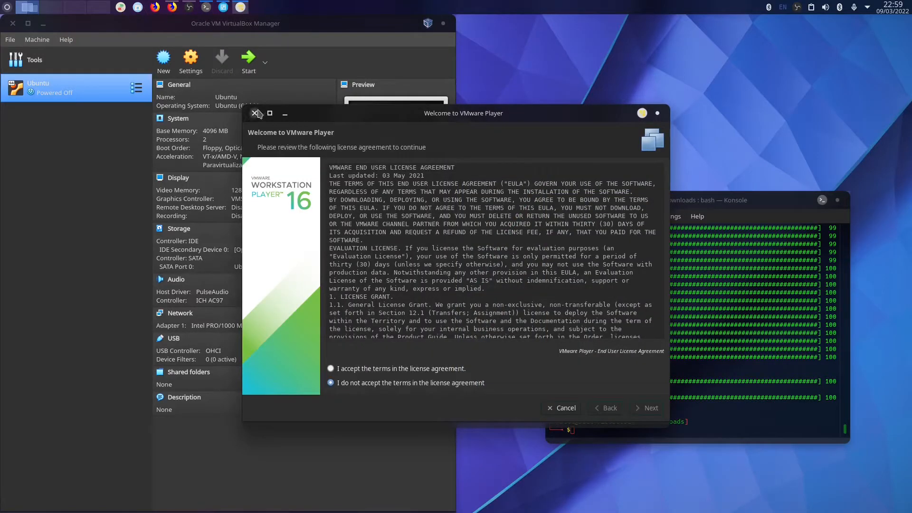
left_click(254, 113)
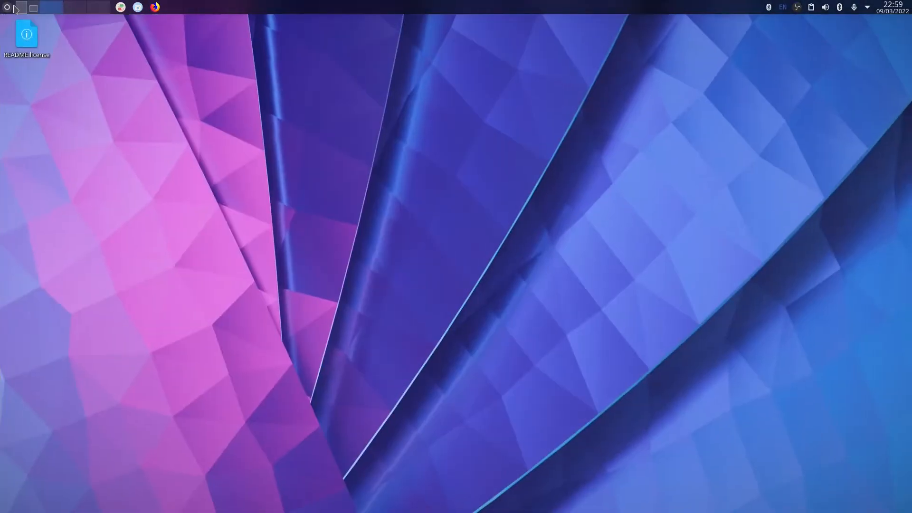
left_click(14, 8)
type("vmw")
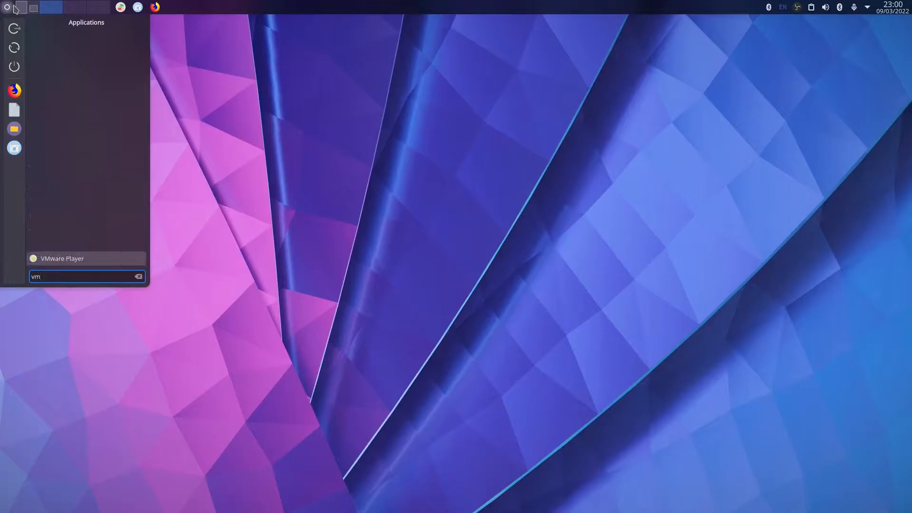
key("Return")
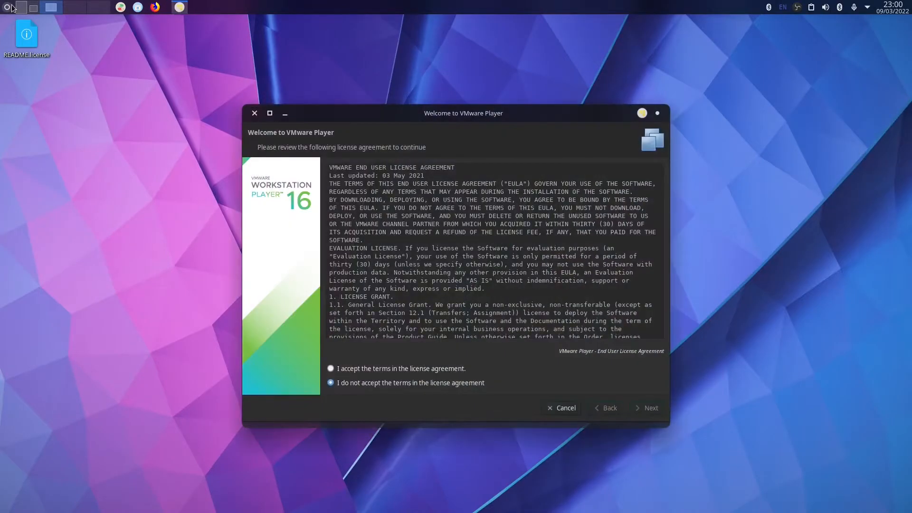
Accept the VMware Player and OVF Tool license agreements.
left_click(398, 370)
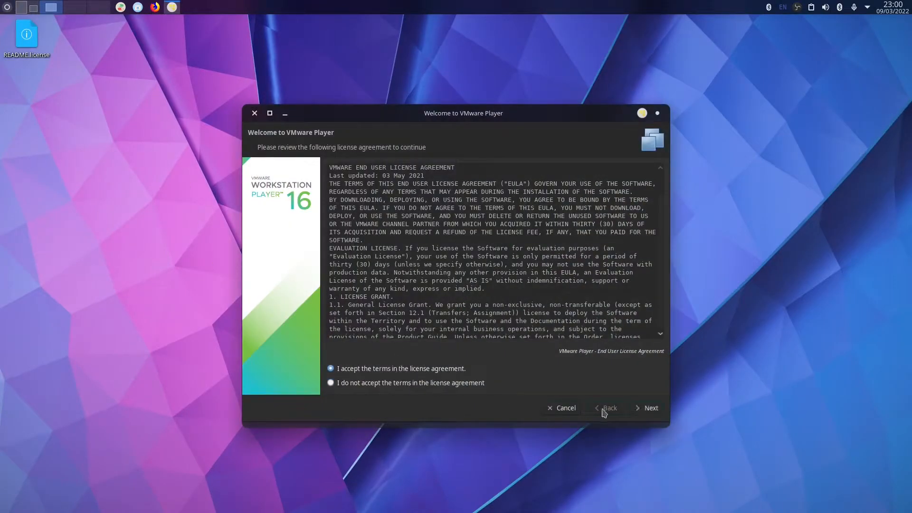
left_click(658, 411)
left_click(430, 369)
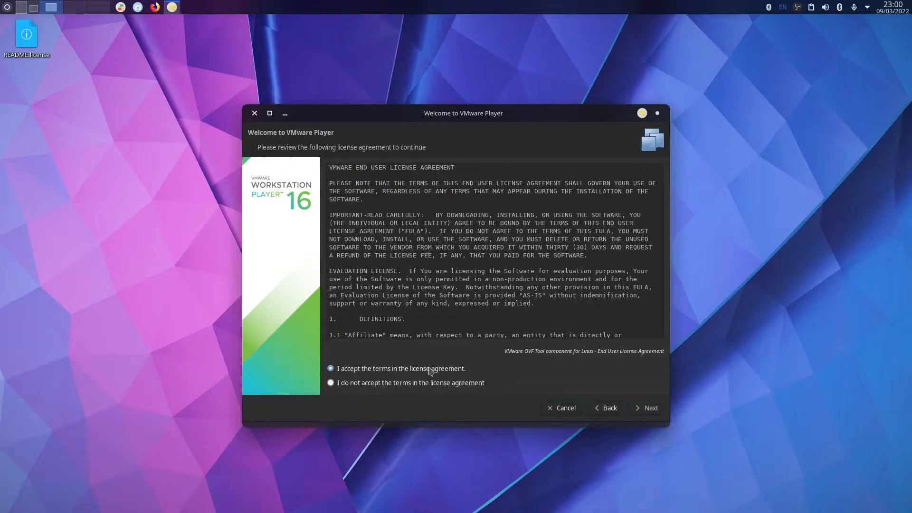
left_click(5, 7)
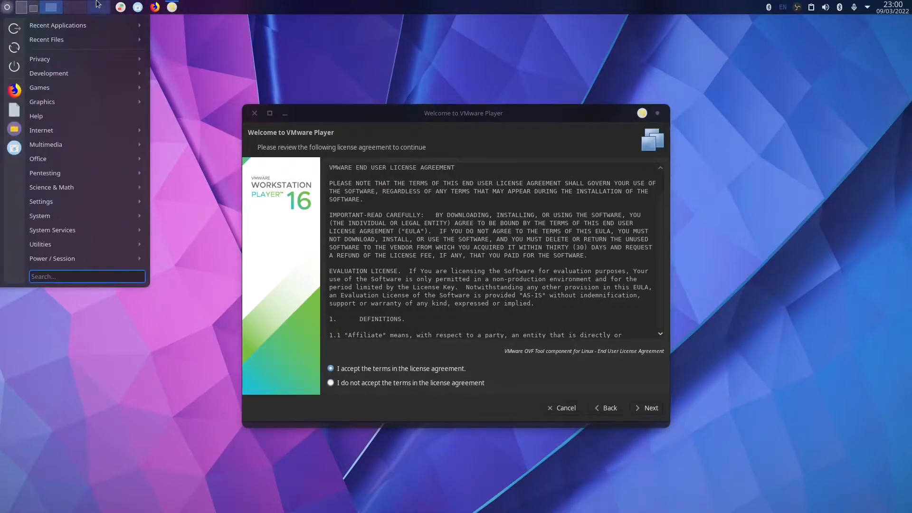
left_click(38, 8)
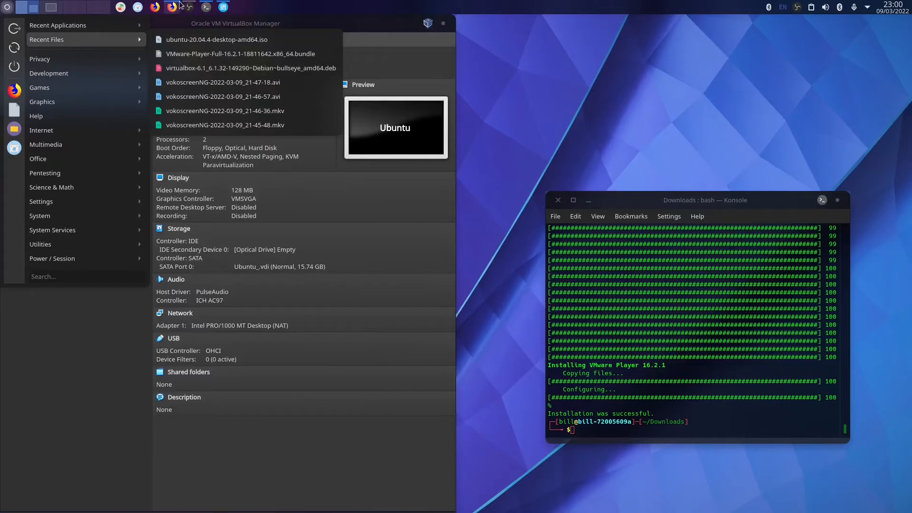
left_click(189, 8)
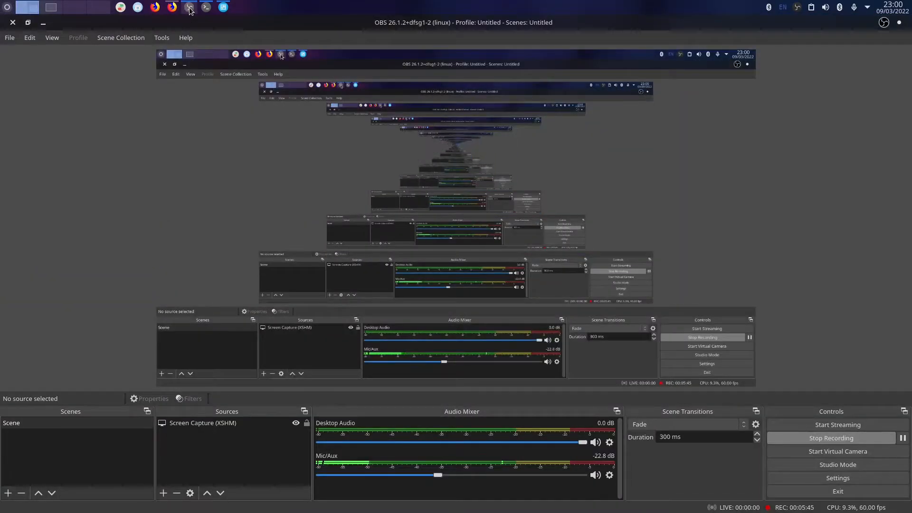
left_click(53, 8)
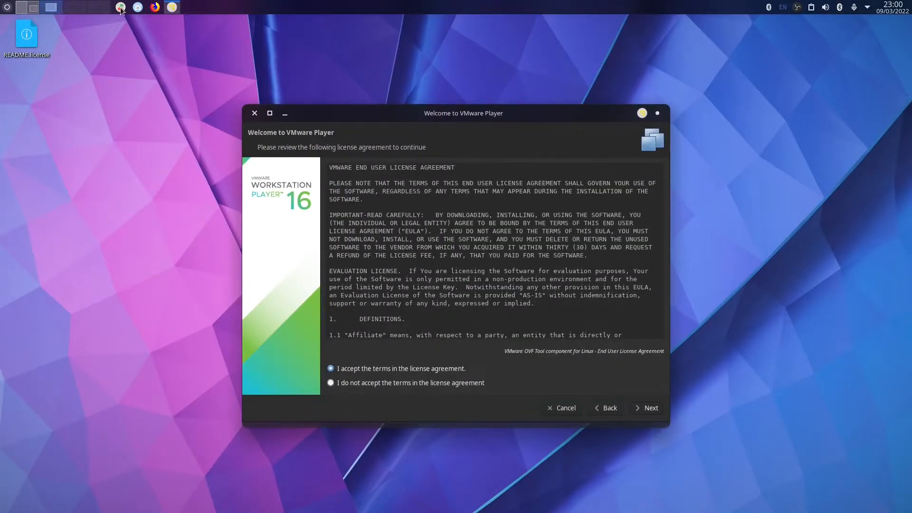
left_click(30, 8)
left_click(53, 8)
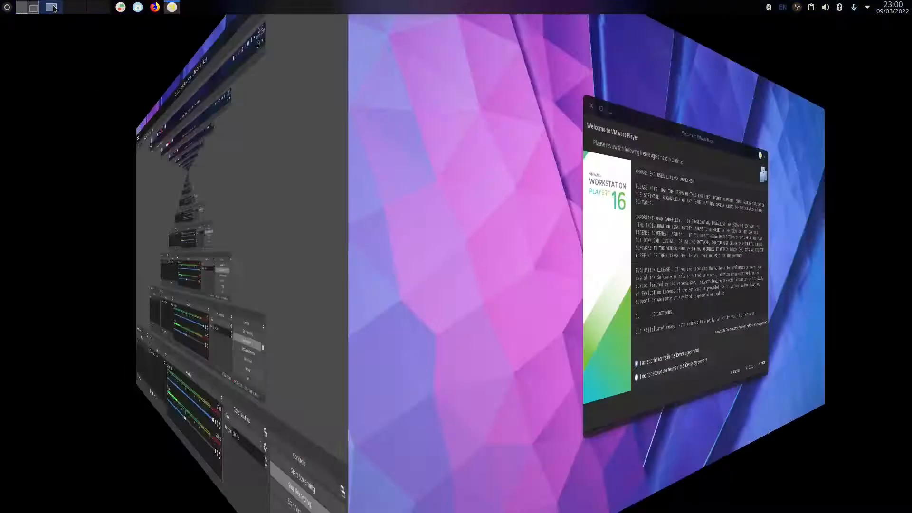
Keep update checks on, pass the CEIP question, choose free non-commercial use, and authenticate.
left_click(637, 411)
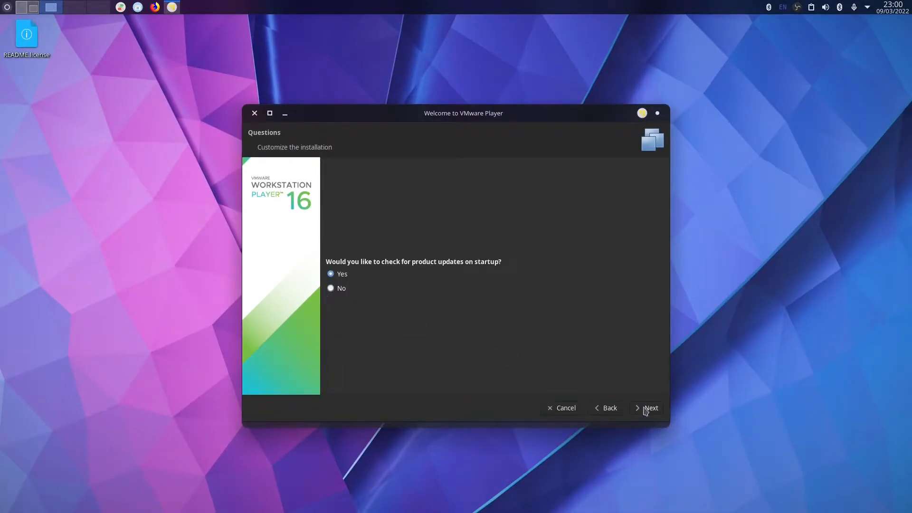
left_click(645, 411)
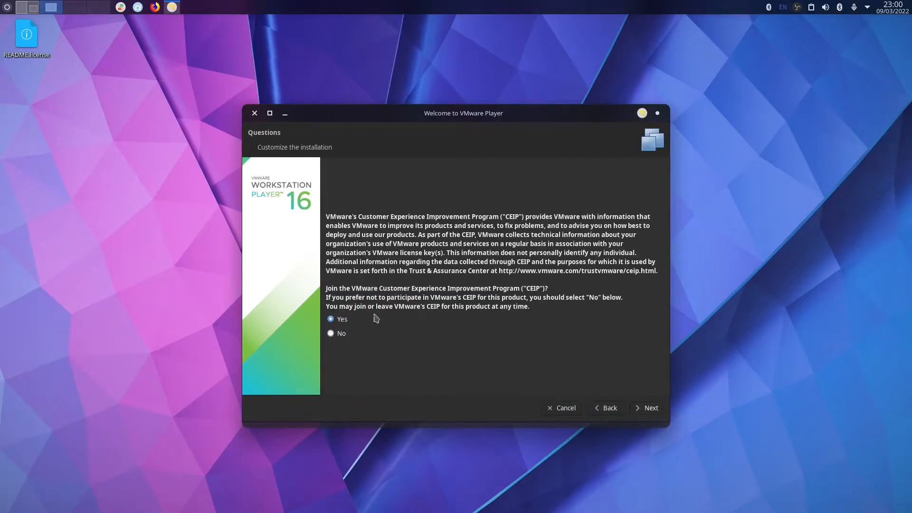
left_click(655, 408)
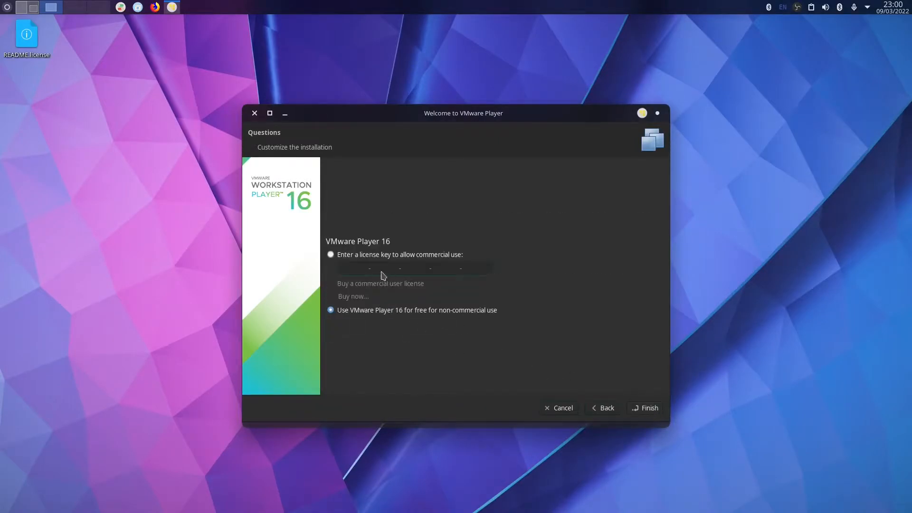
left_click(645, 410)
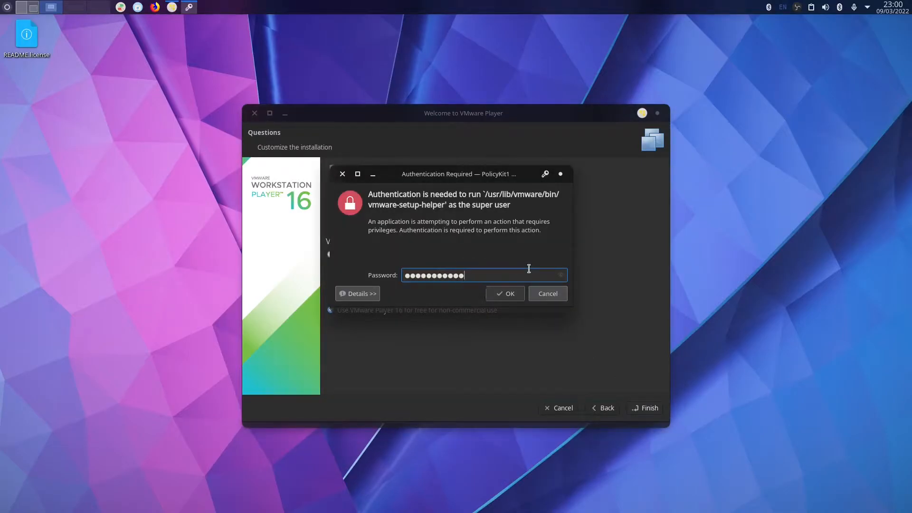
key("Return")
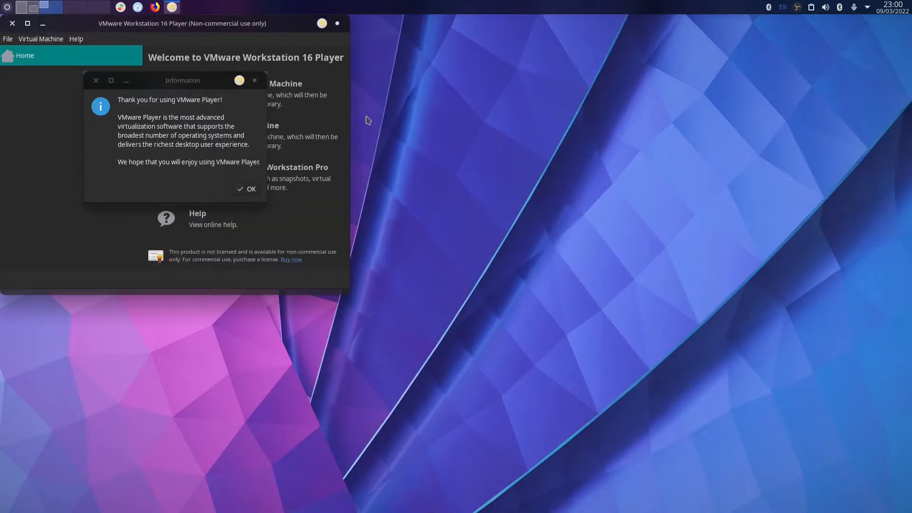
Start a new virtual machine installing from the Ubuntu 20.04.4 ISO image.
left_click(246, 189)
left_click_drag(157, 23, 323, 47)
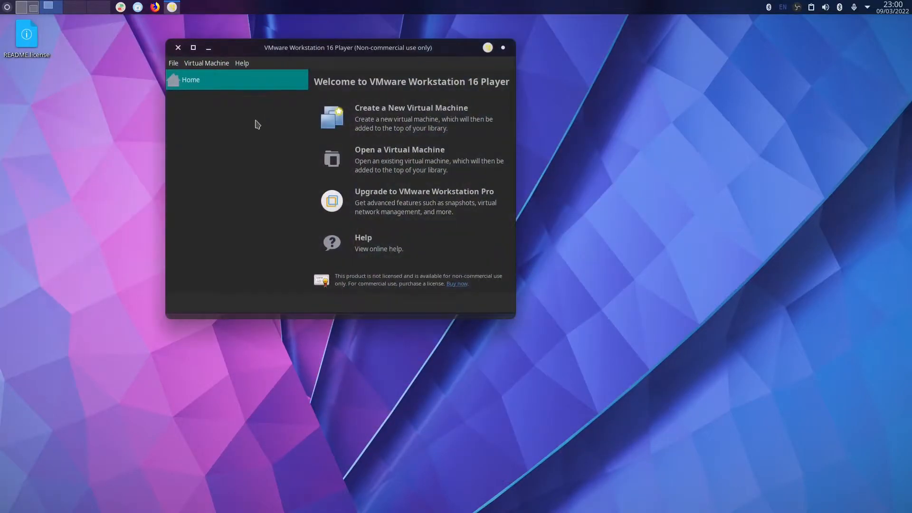
left_click(409, 122)
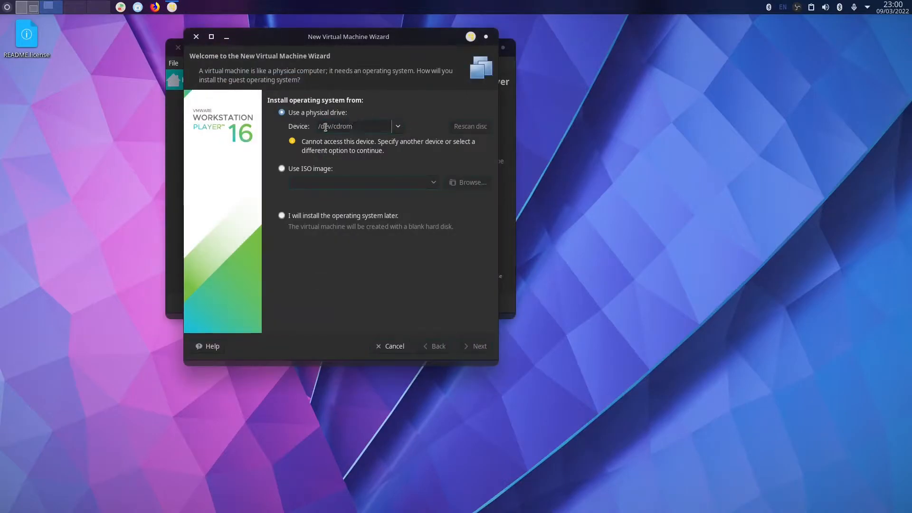
left_click(292, 170)
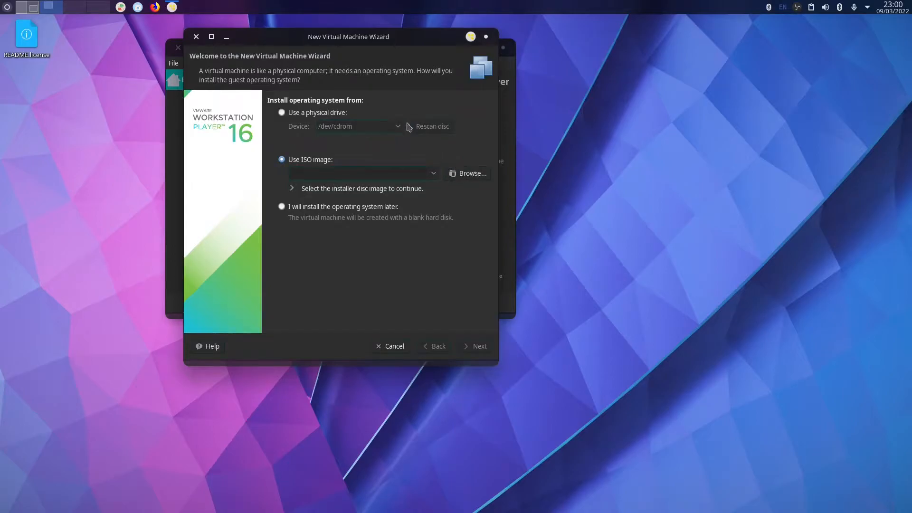
left_click(470, 173)
left_click(242, 93)
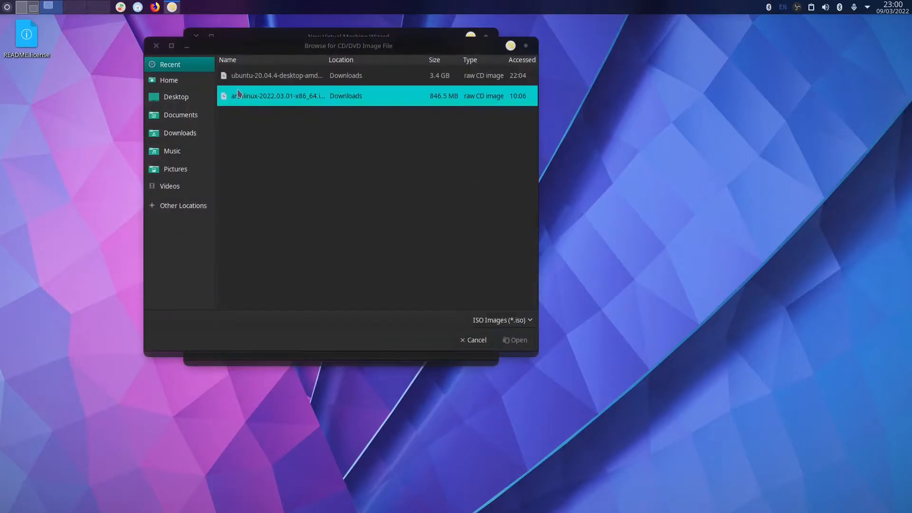
left_click(262, 82)
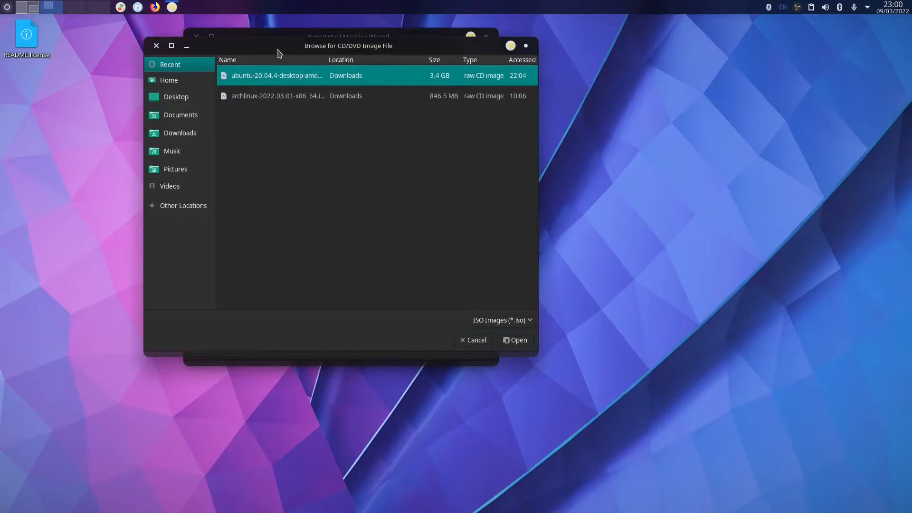
double_click(314, 81)
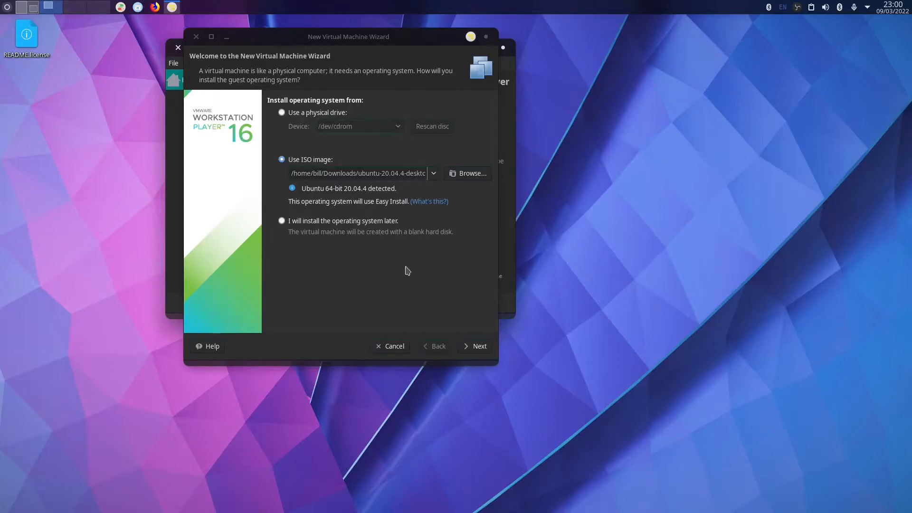
Enter and confirm the Linux account password for Easy Install.
left_click(470, 350)
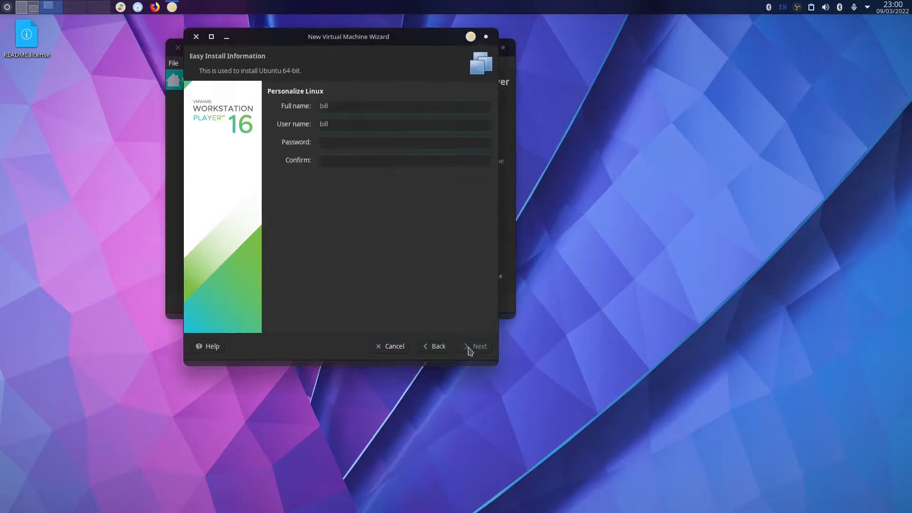
left_click(348, 142)
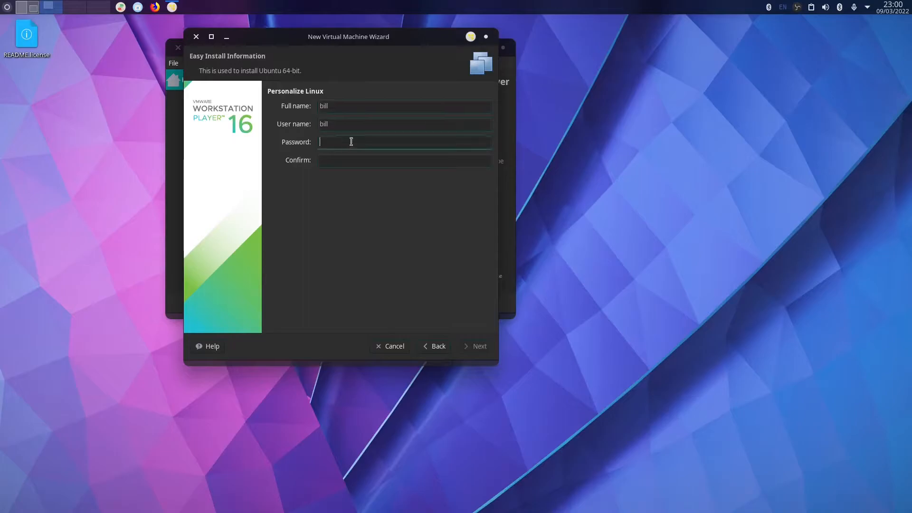
key("Tab")
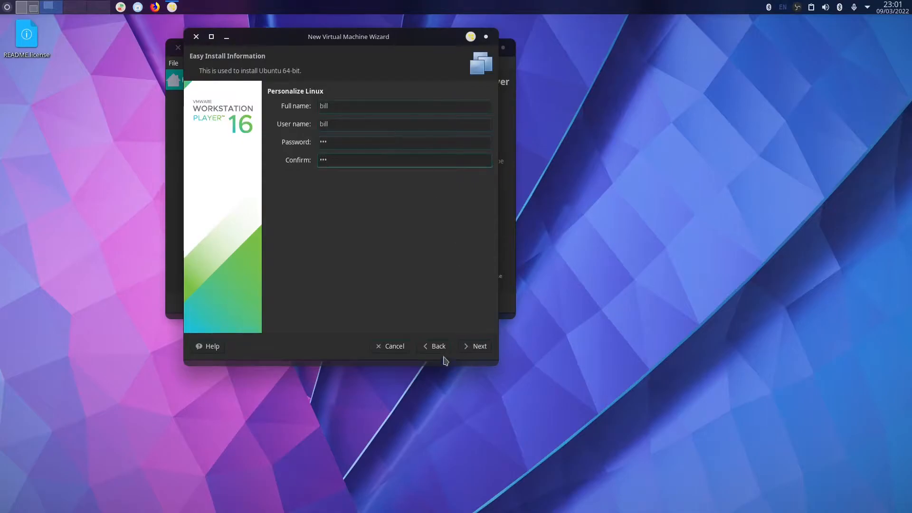
left_click(461, 350)
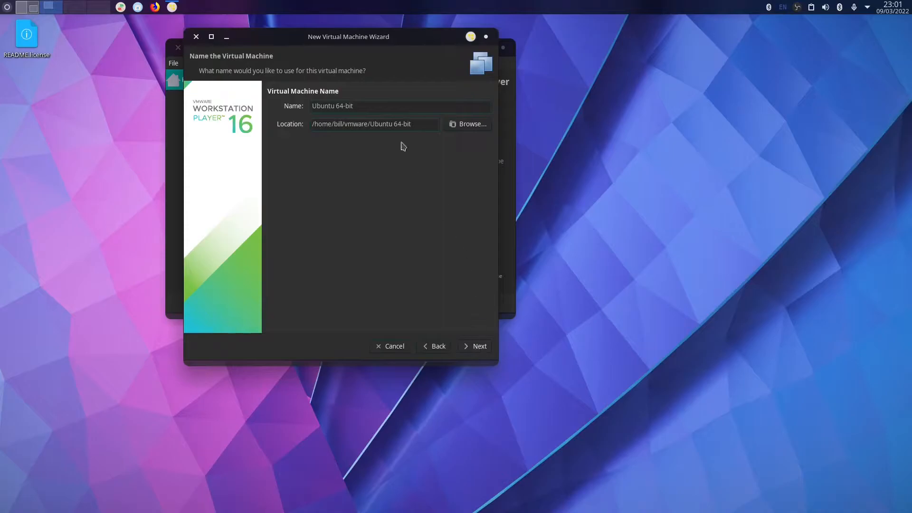
Store the VM in a new VMware folder under Documents/VM's.
left_click(467, 124)
left_click(280, 168)
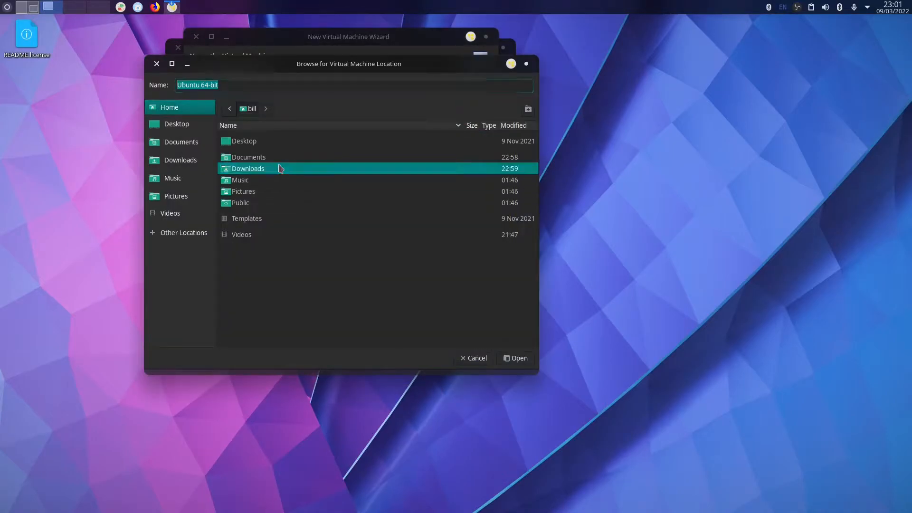
double_click(277, 157)
double_click(262, 147)
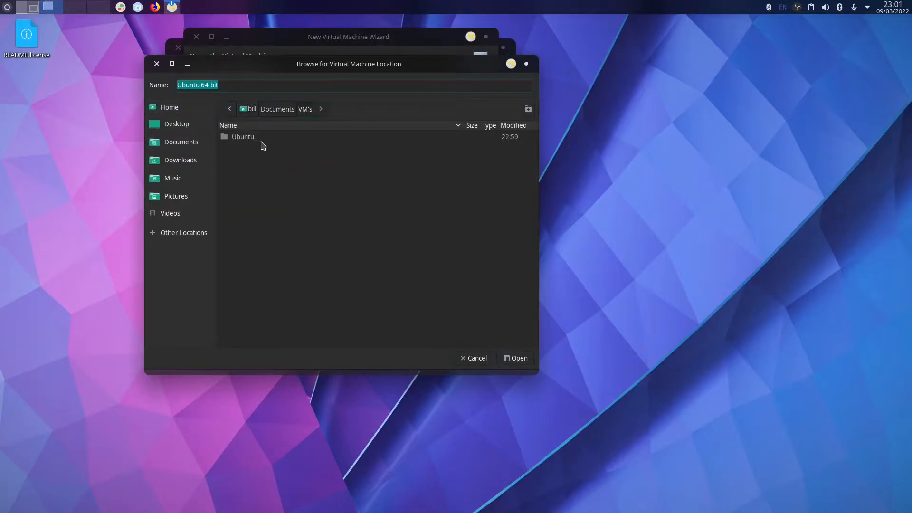
right_click(249, 165)
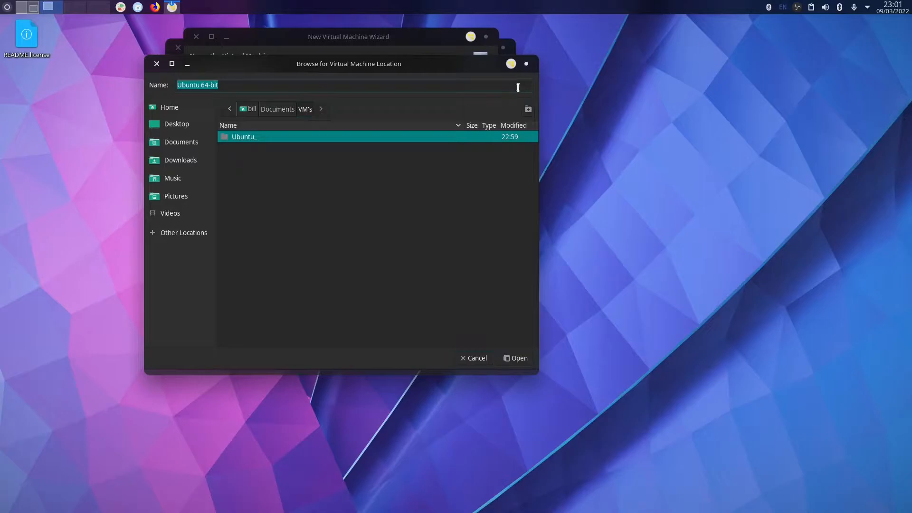
left_click(528, 110)
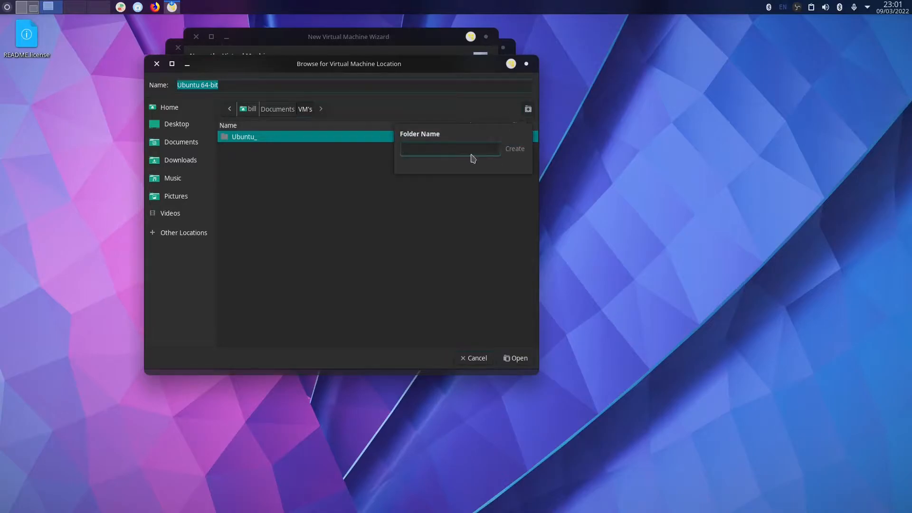
type("VMware")
key("Return")
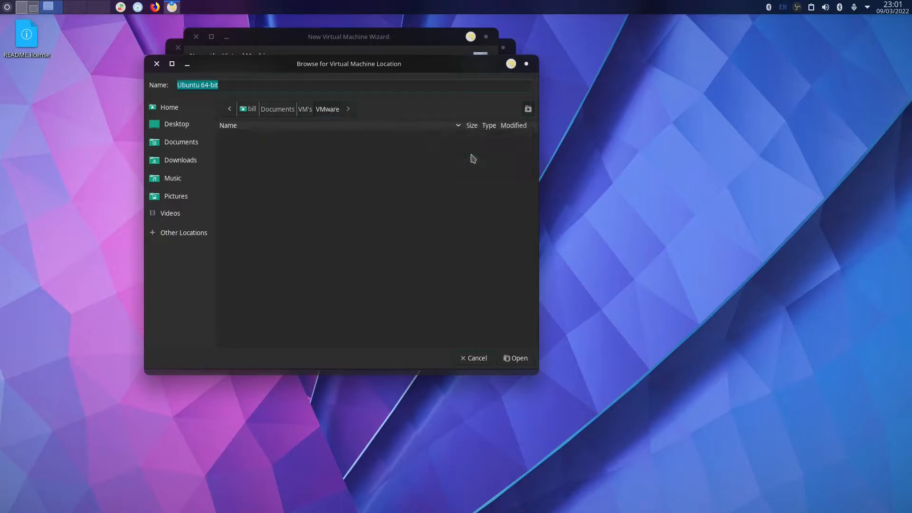
left_click(517, 360)
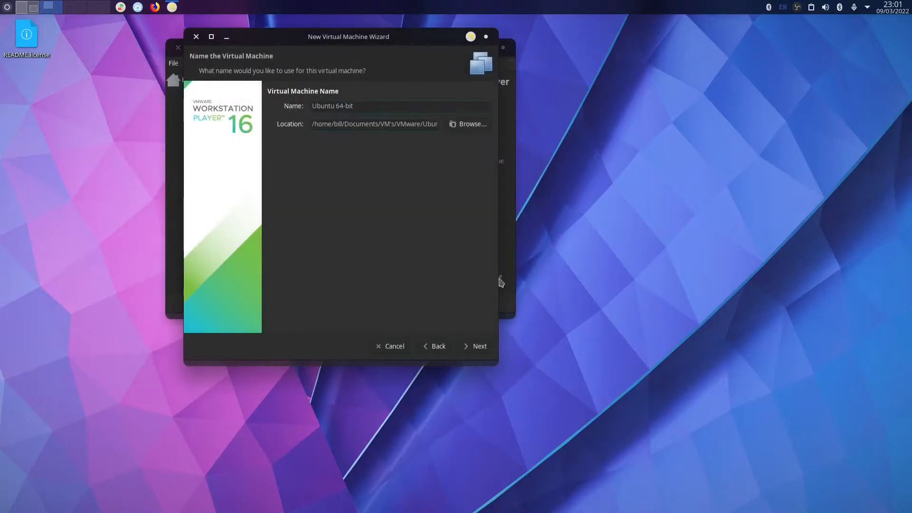
Keep the 20 GB split disk, then create and power on the VM.
left_click(480, 348)
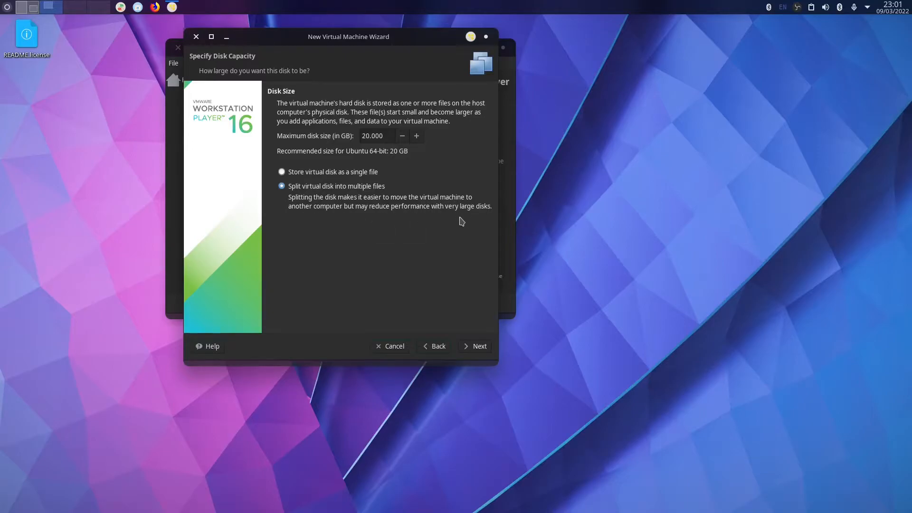
left_click(479, 346)
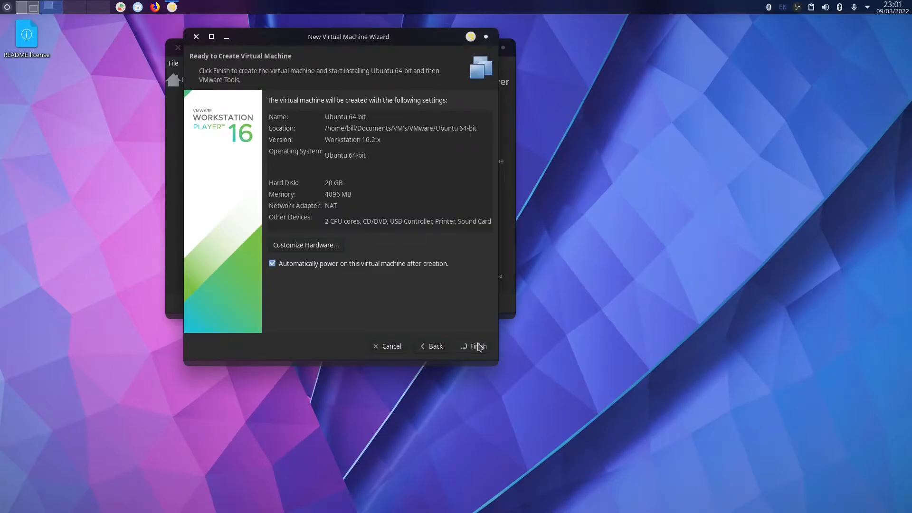
left_click(479, 347)
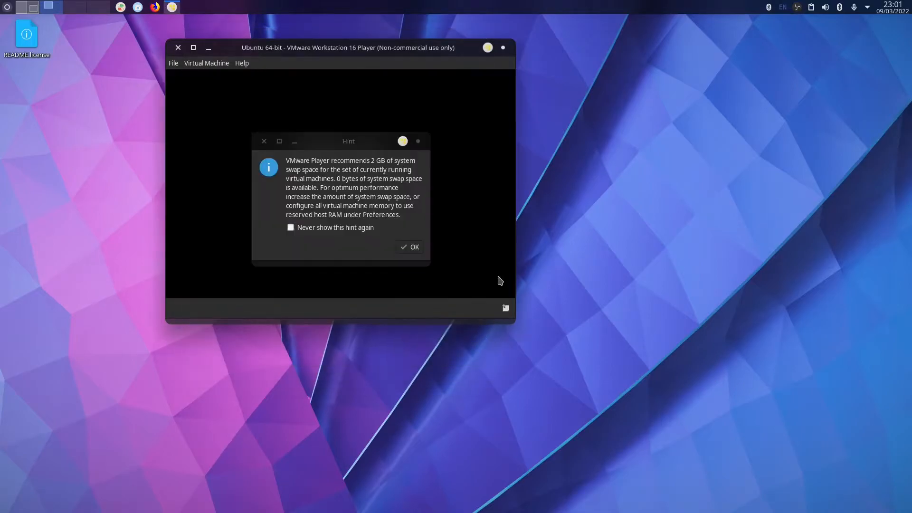
Dismiss the swap-space hint and no-3D notice, resize the VM window, then switch desktops.
left_click(413, 247)
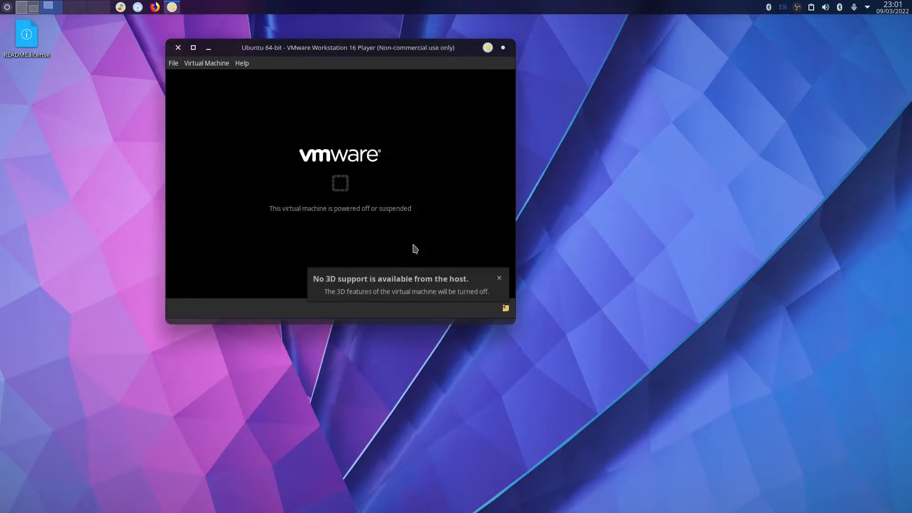
left_click(498, 278)
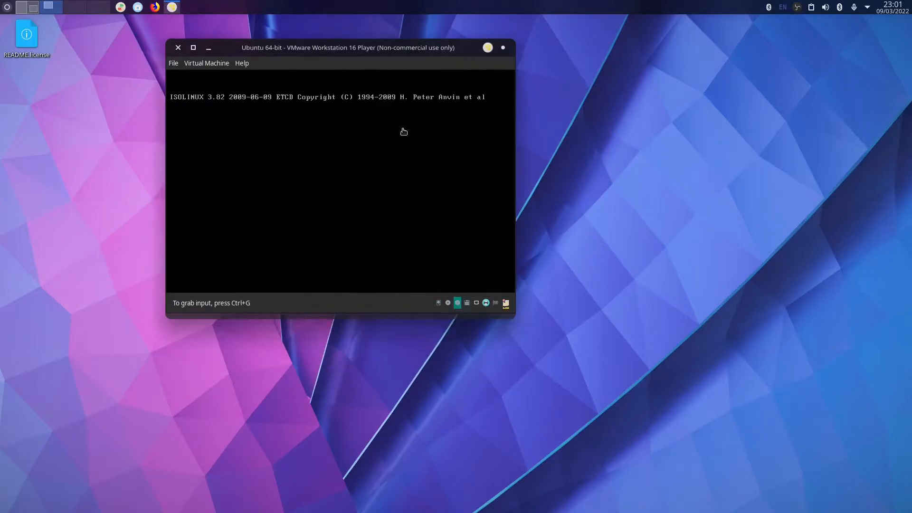
double_click(310, 46)
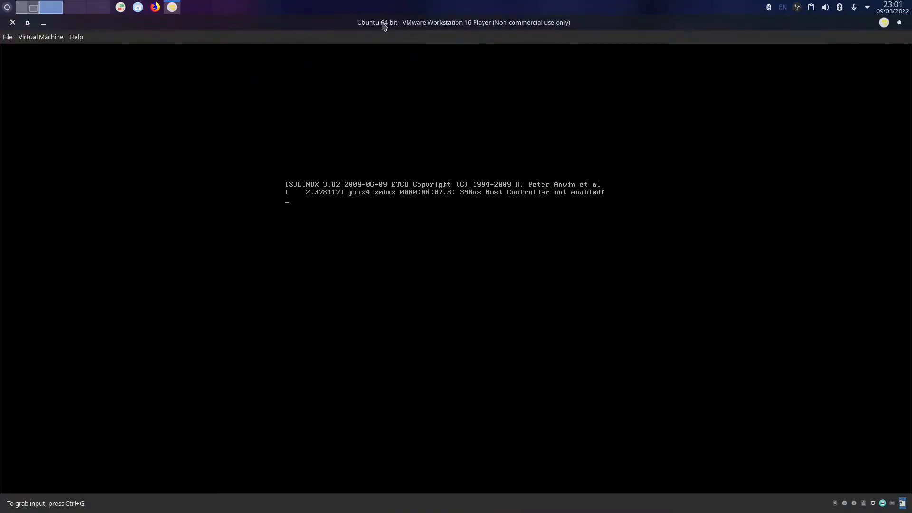
double_click(381, 24)
left_click(29, 9)
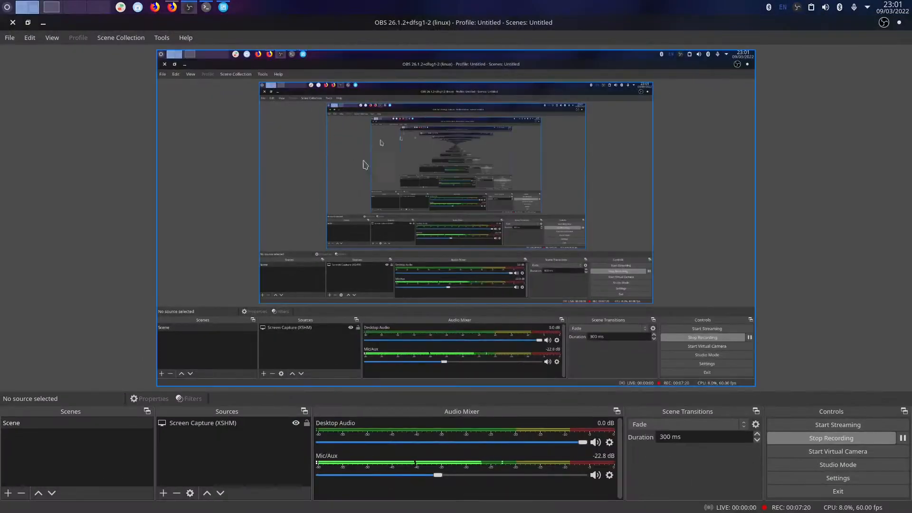
Remove the empty optical drive from the Ubuntu VM's storage settings.
left_click(224, 6)
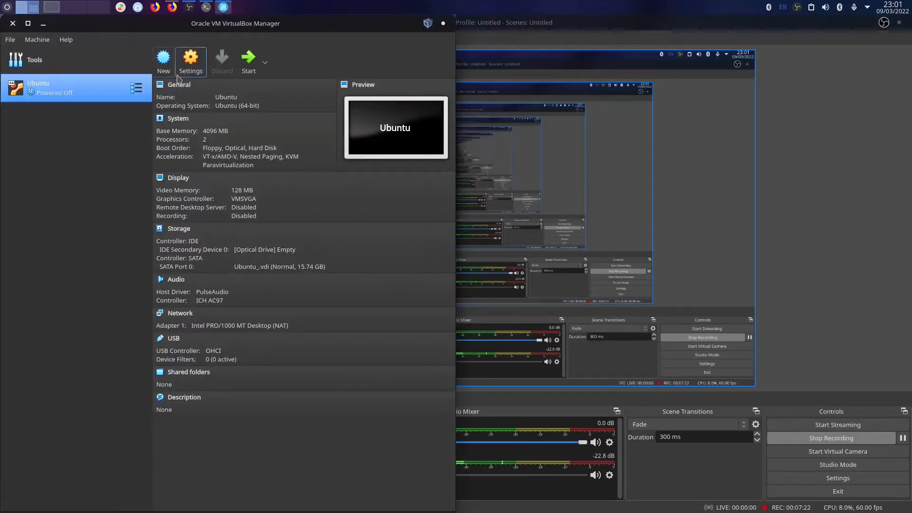
left_click(190, 59)
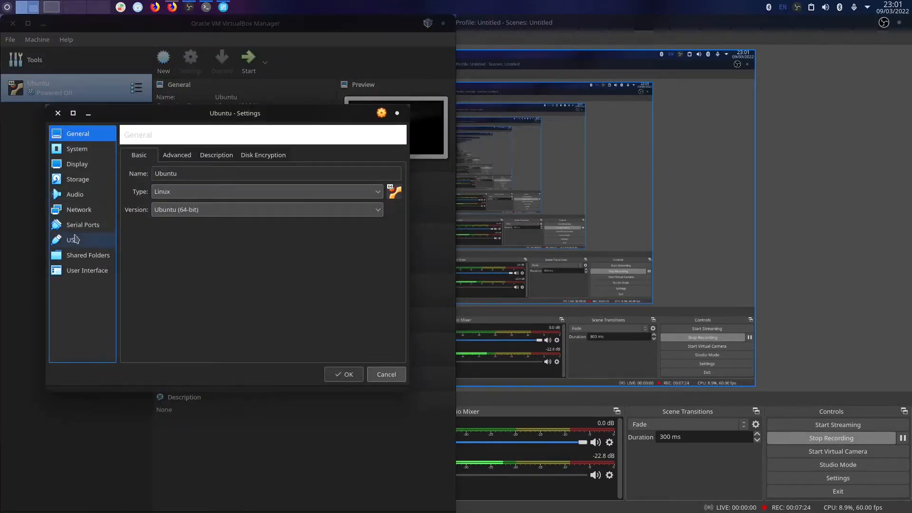
left_click(78, 179)
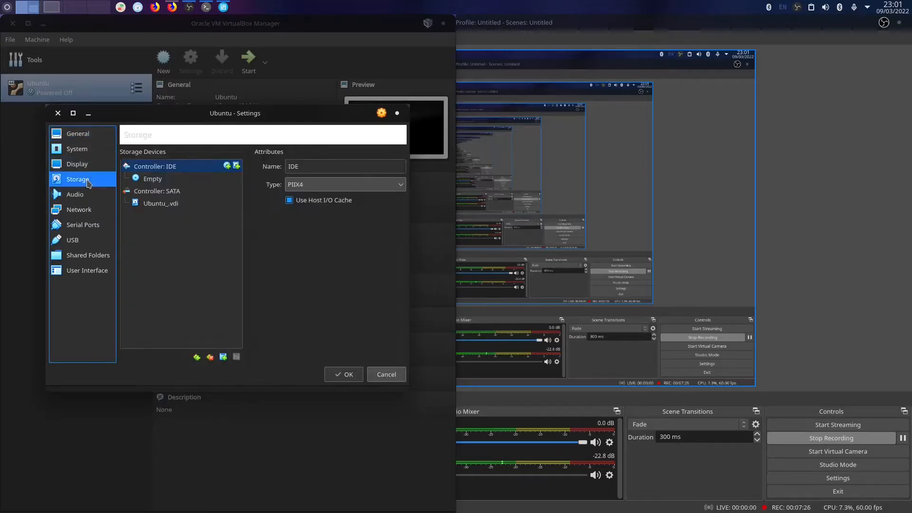
left_click(177, 179)
right_click(177, 178)
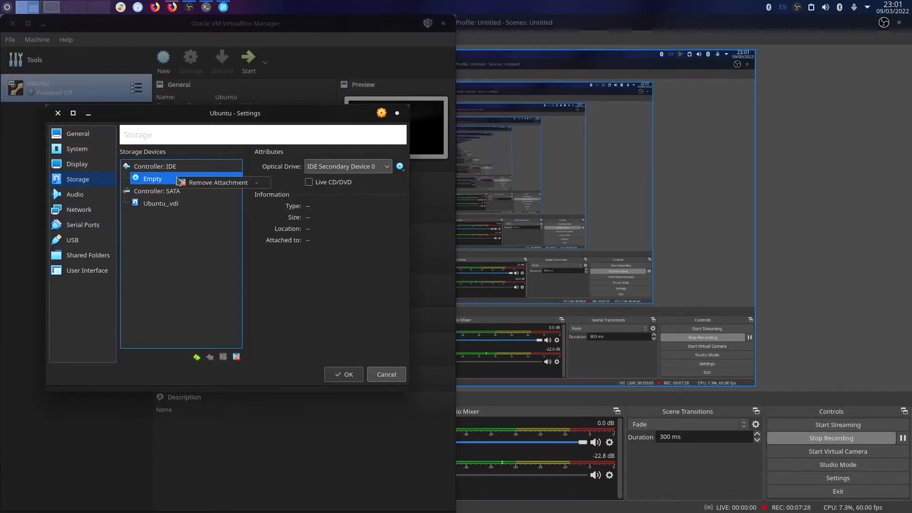
left_click(199, 184)
left_click(203, 272)
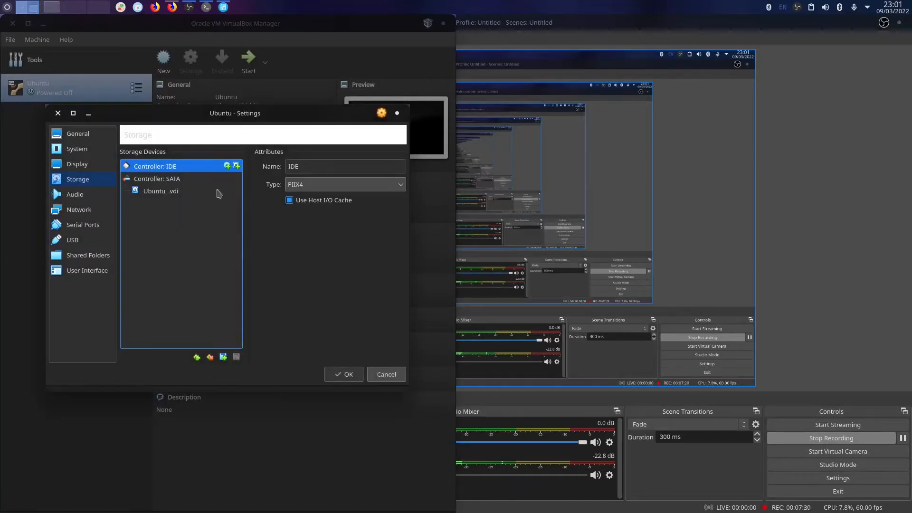
Attach ubuntu-20.04.4-desktop-amd64.iso from Downloads as a new IDE optical drive and save.
left_click(227, 165)
left_click(87, 180)
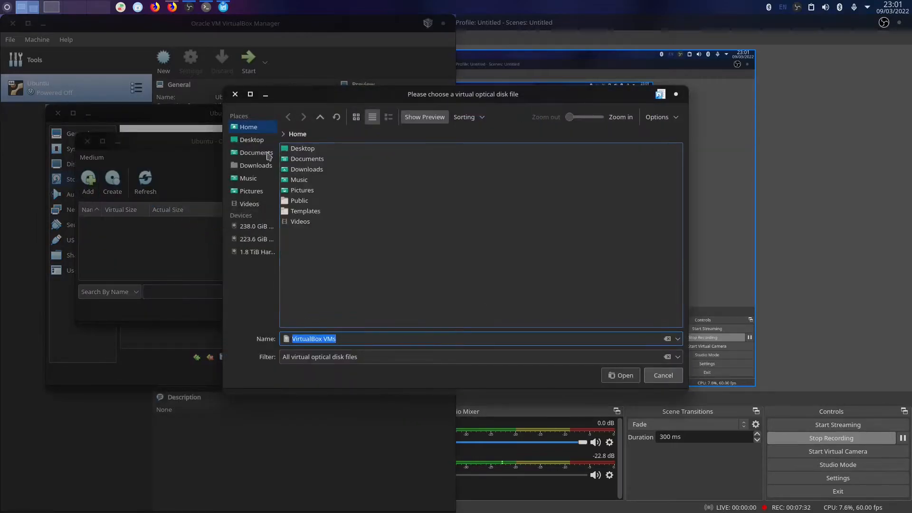
left_click(256, 170)
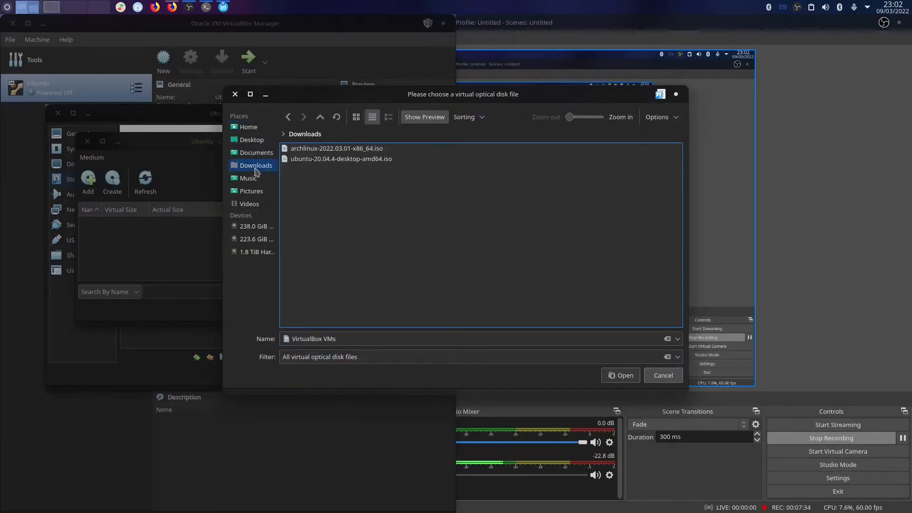
double_click(330, 159)
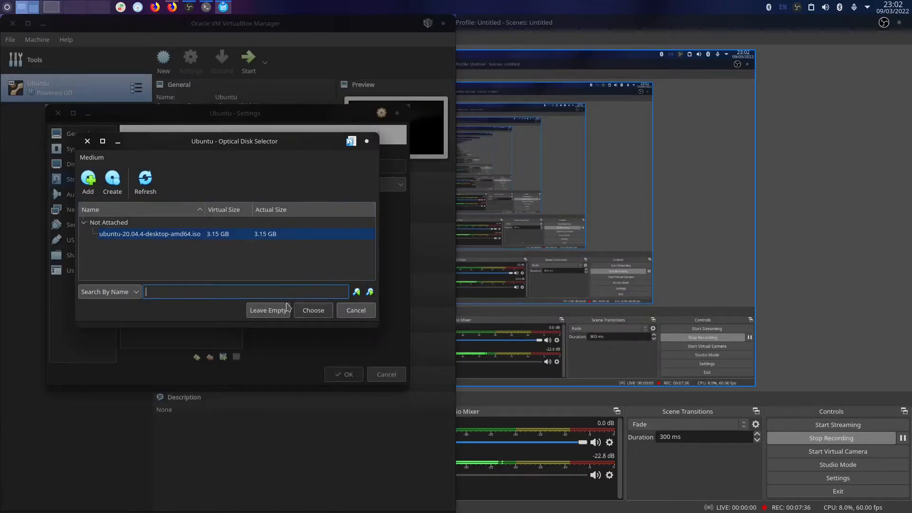
left_click(314, 310)
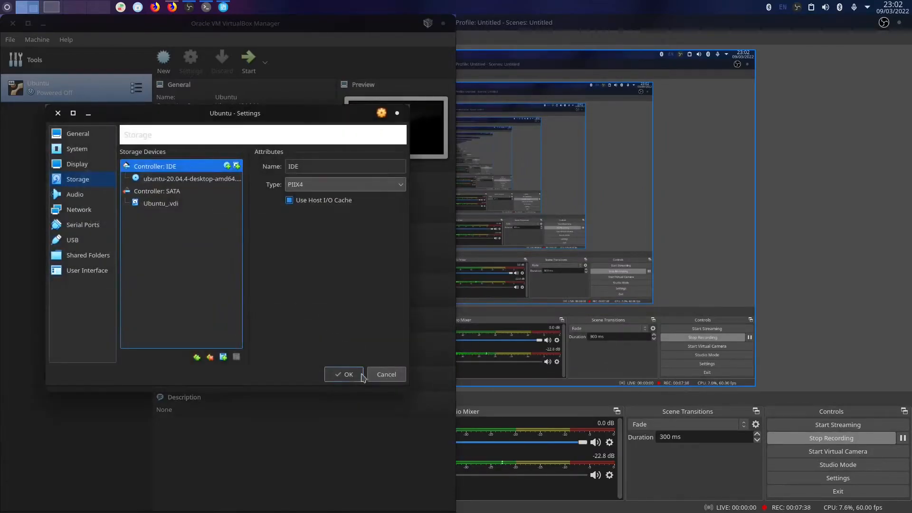
key("Return")
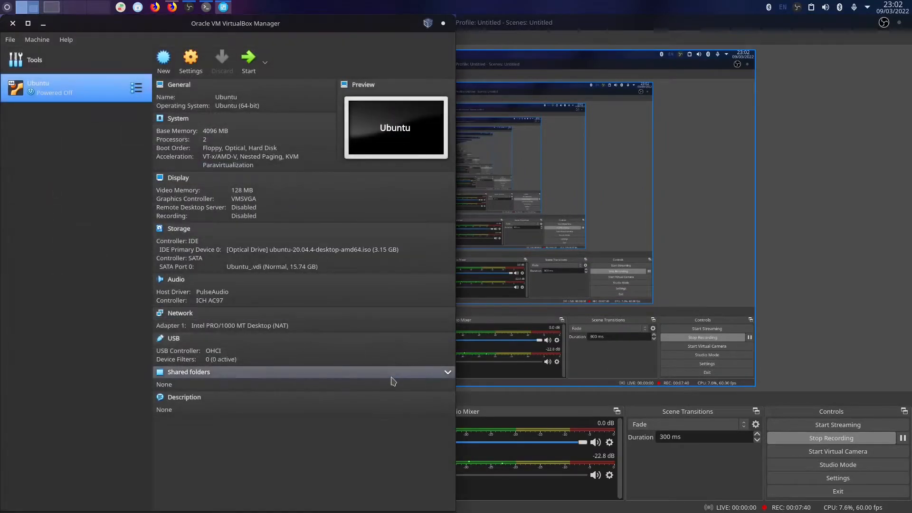
Start the VirtualBox Ubuntu VM and maximize both VM windows.
left_click(250, 66)
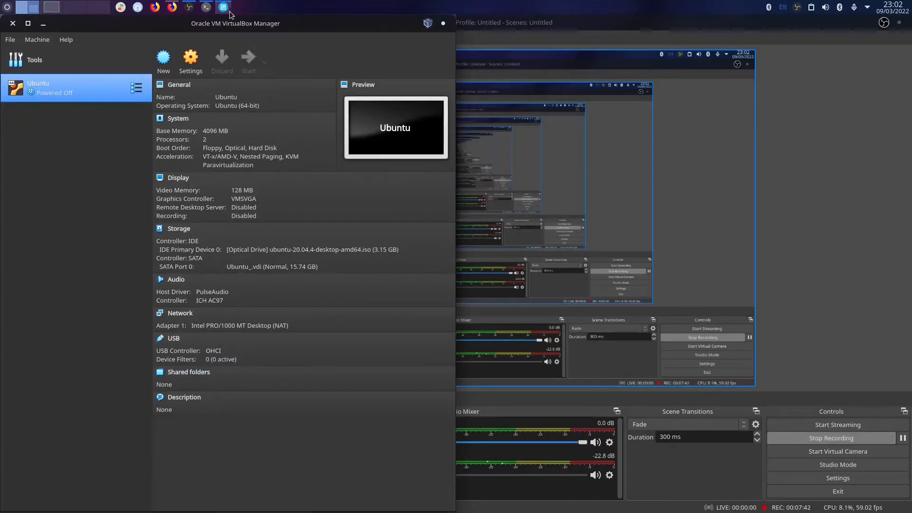
left_click_drag(254, 24, 636, 2)
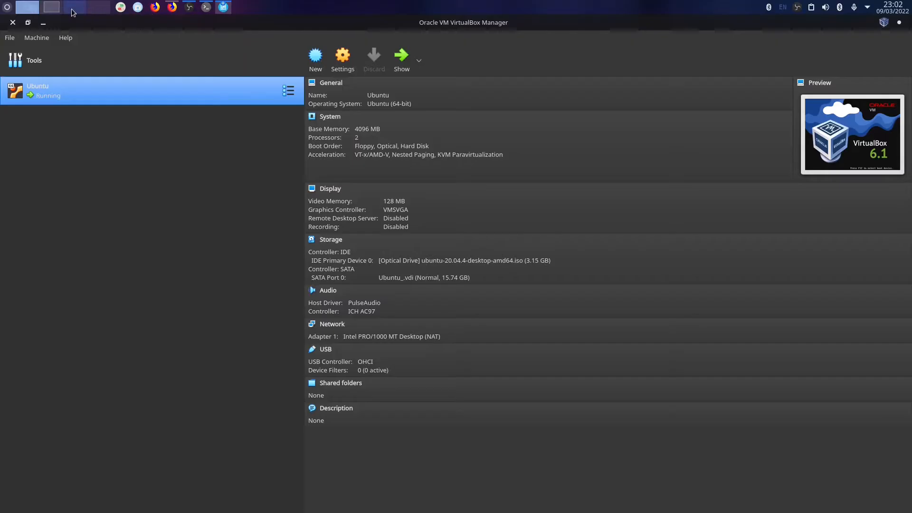
left_click(52, 8)
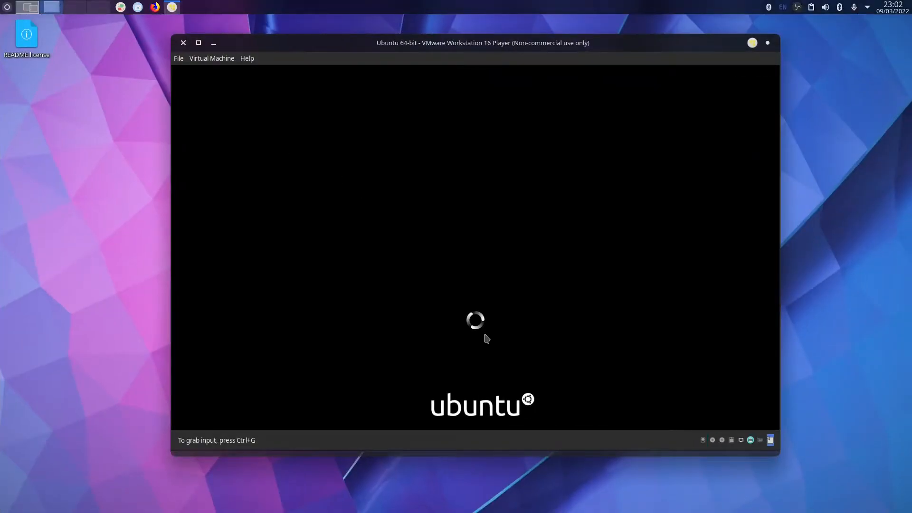
left_click_drag(474, 46, 465, 6)
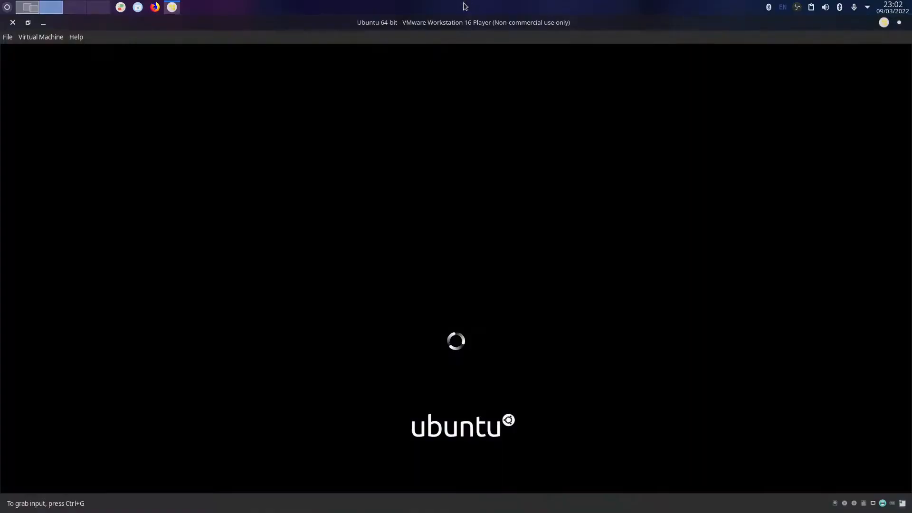
left_click(19, 13)
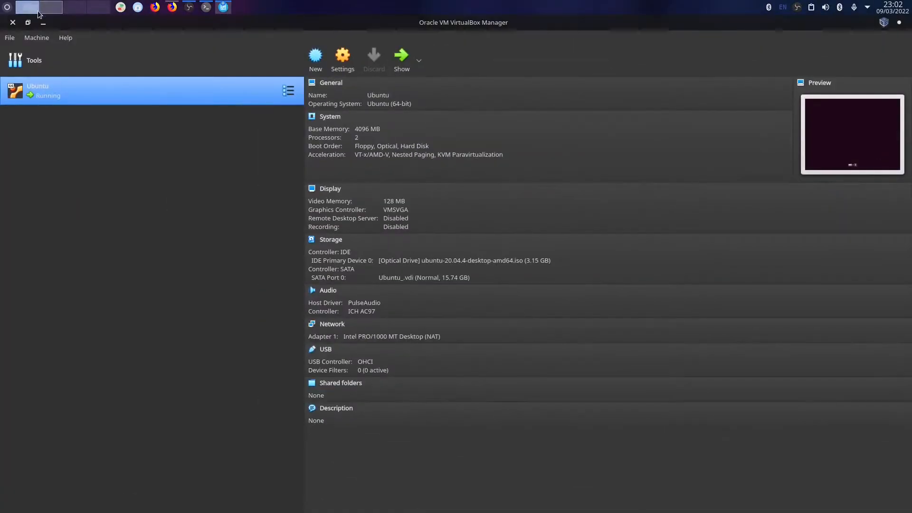
left_click(204, 10)
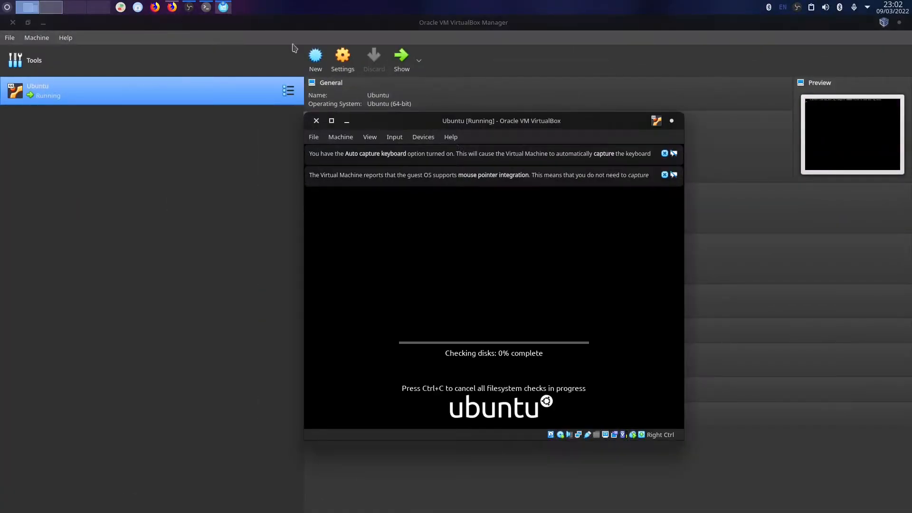
left_click_drag(391, 118, 367, 3)
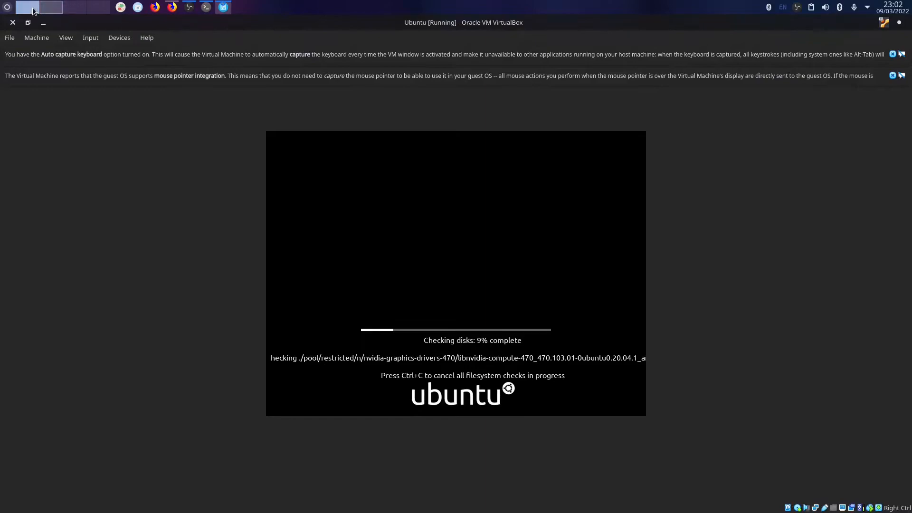
Monitor both VMs booting until the VirtualBox installer's Welcome screen appears.
left_click(59, 6)
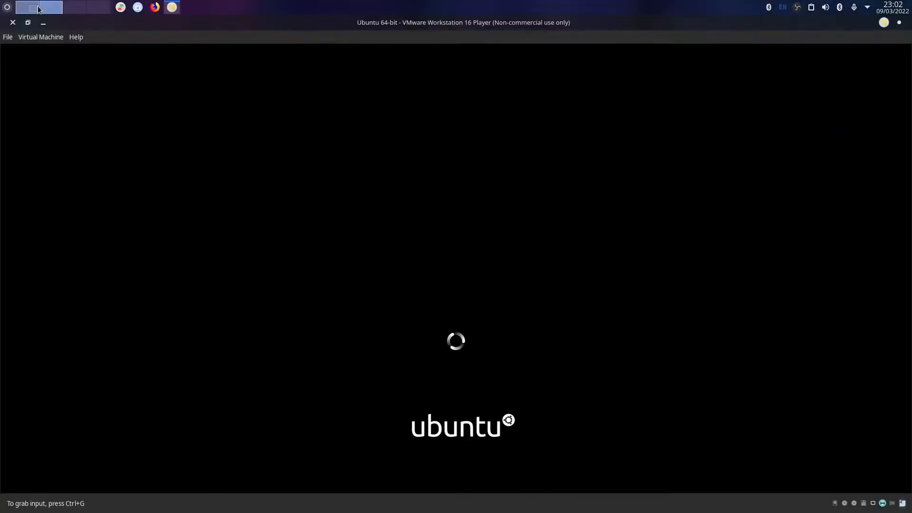
left_click(41, 9)
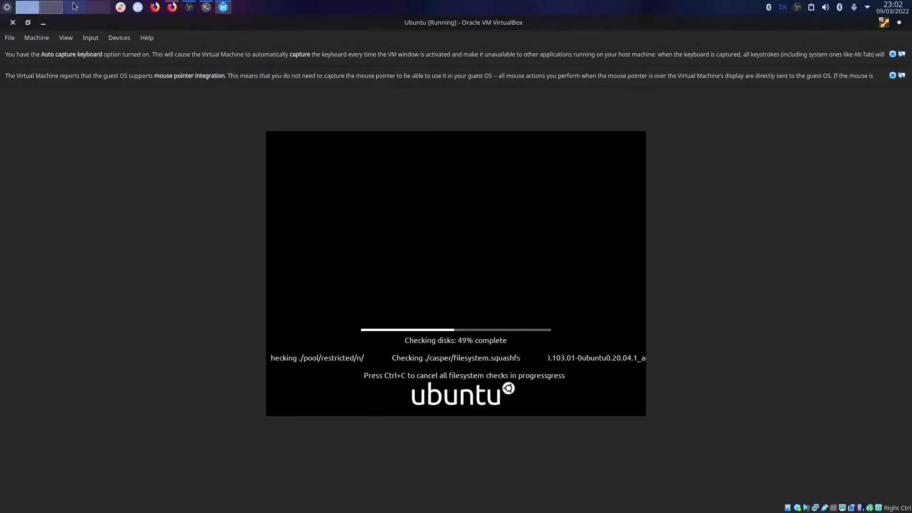
left_click(62, 6)
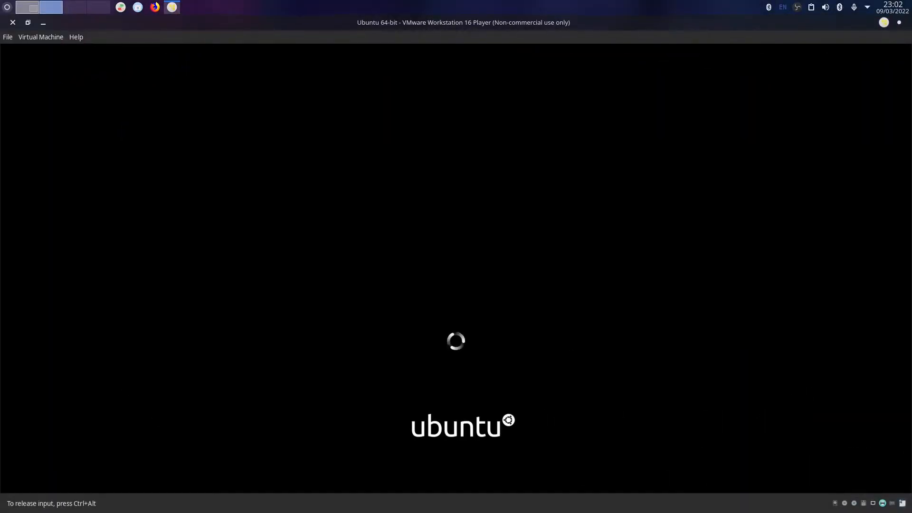
left_click(27, 6)
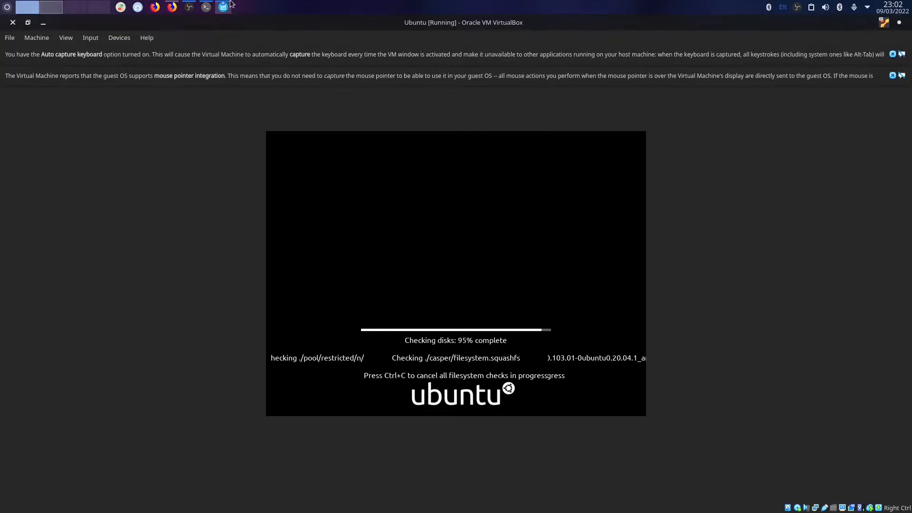
left_click(62, 7)
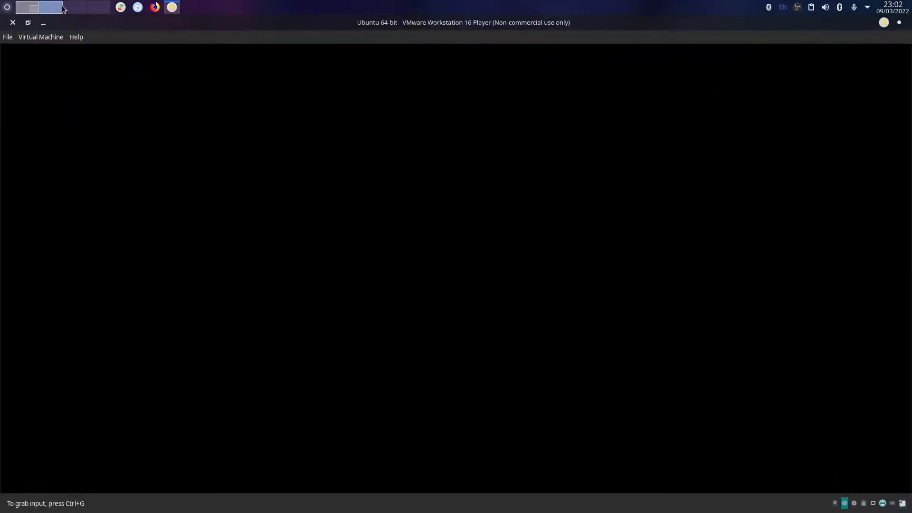
left_click(208, 70)
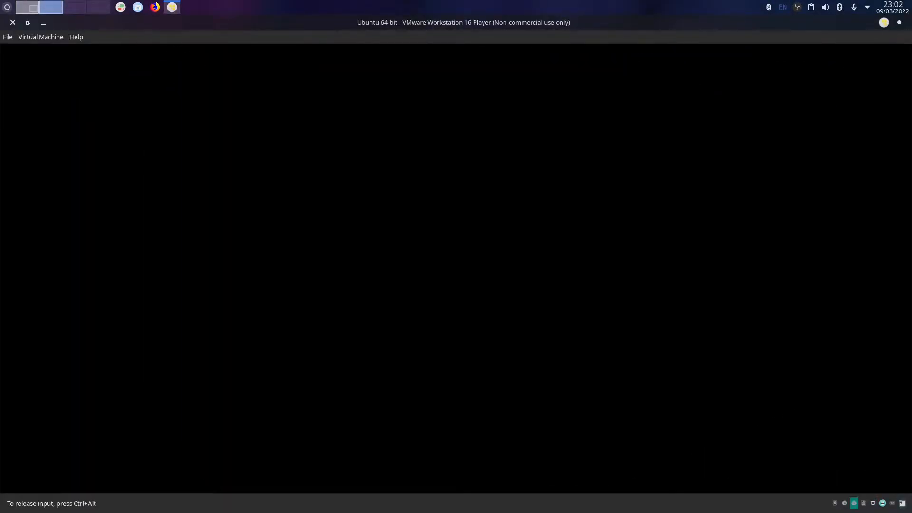
left_click(34, 10)
left_click(60, 3)
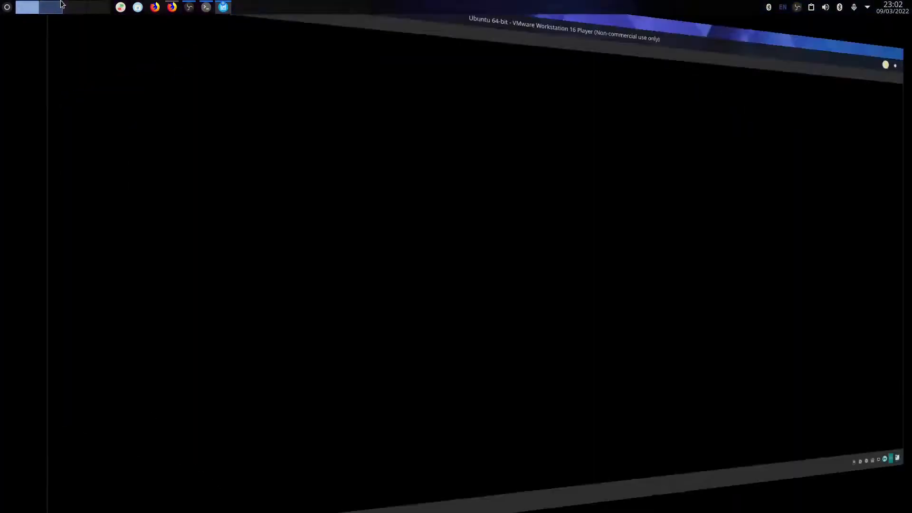
left_click(38, 3)
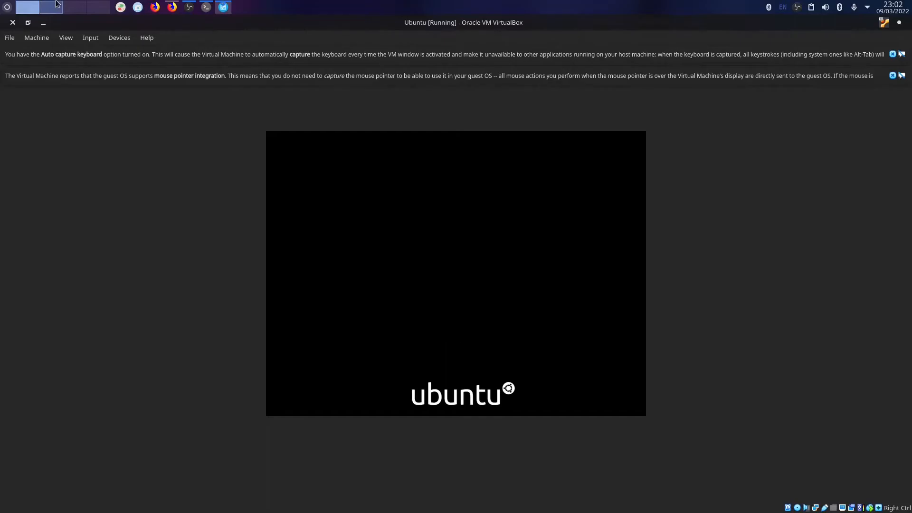
left_click(57, 4)
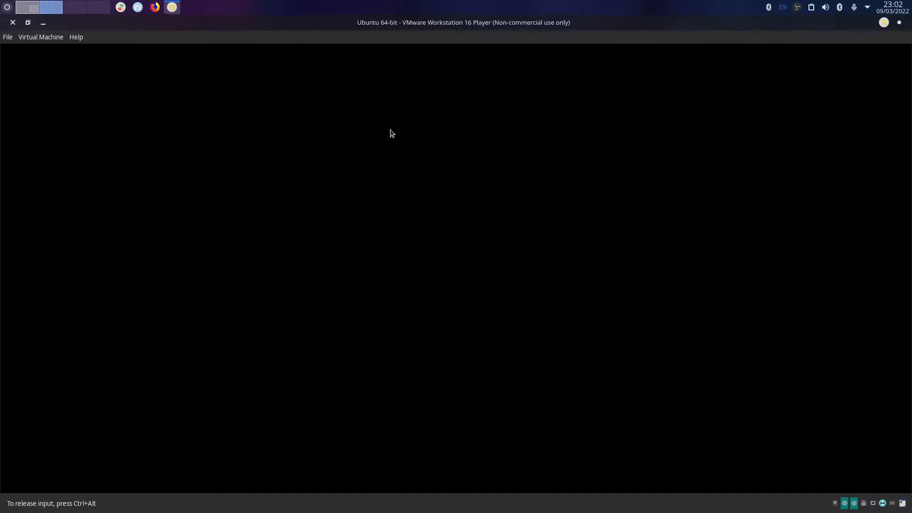
left_click(32, 8)
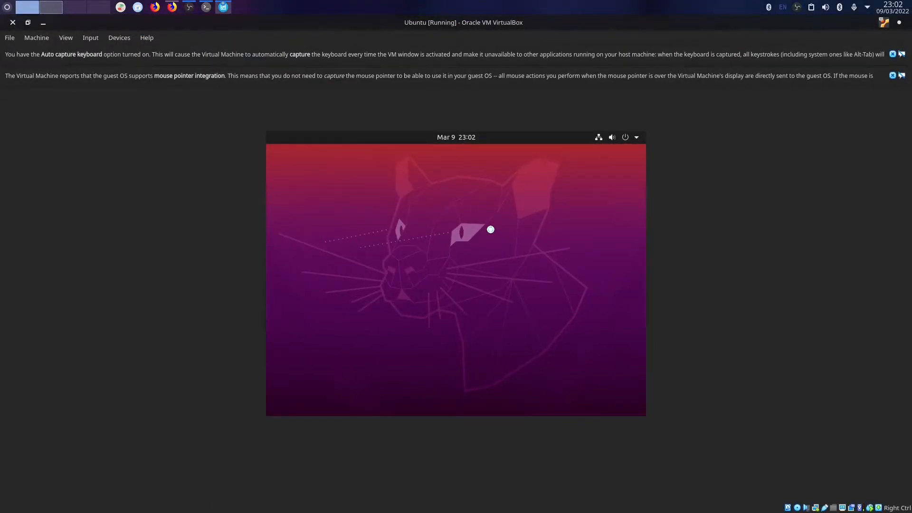
left_click(50, 8)
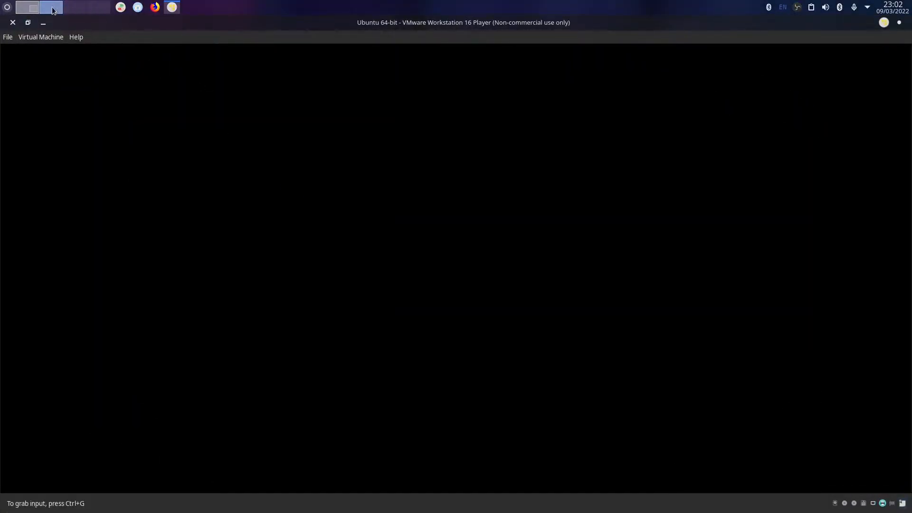
left_click(32, 8)
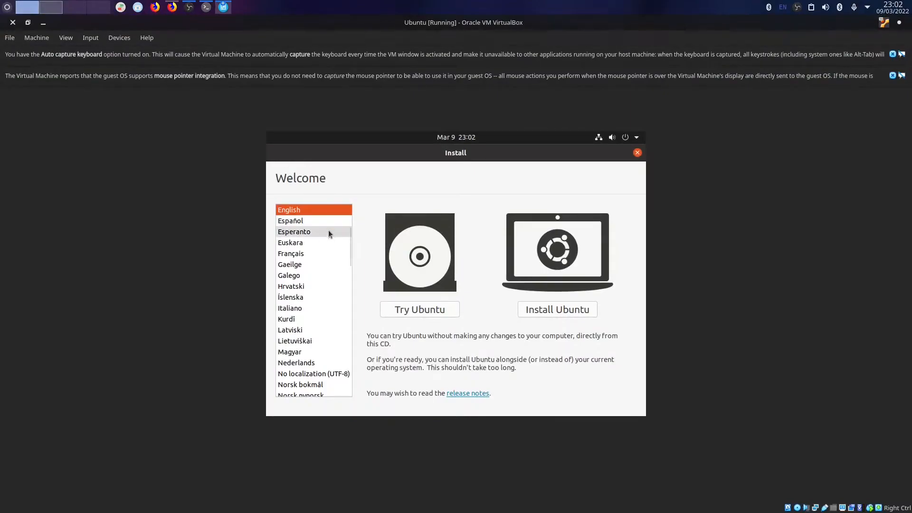
Install Ubuntu with English (UK) keyboard, minimal installation, no update downloads, erasing the disk.
left_click_drag(594, 149, 593, 191)
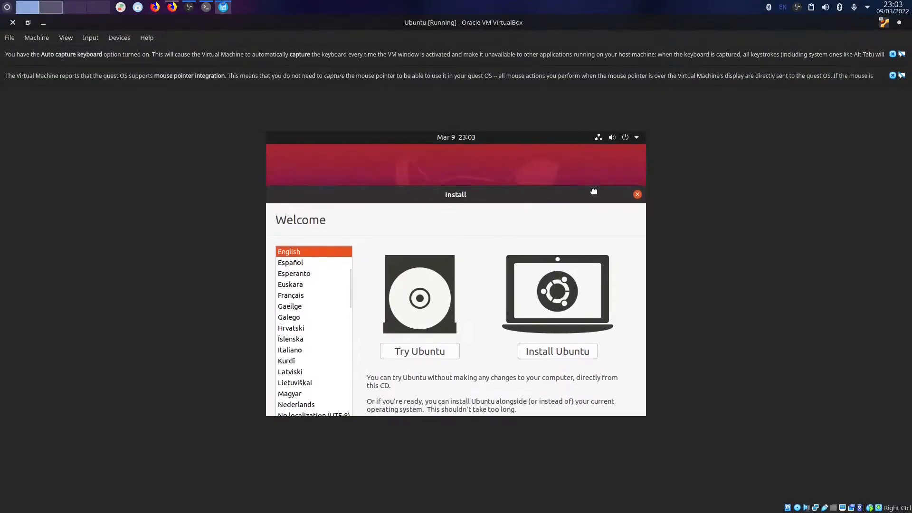
left_click(554, 352)
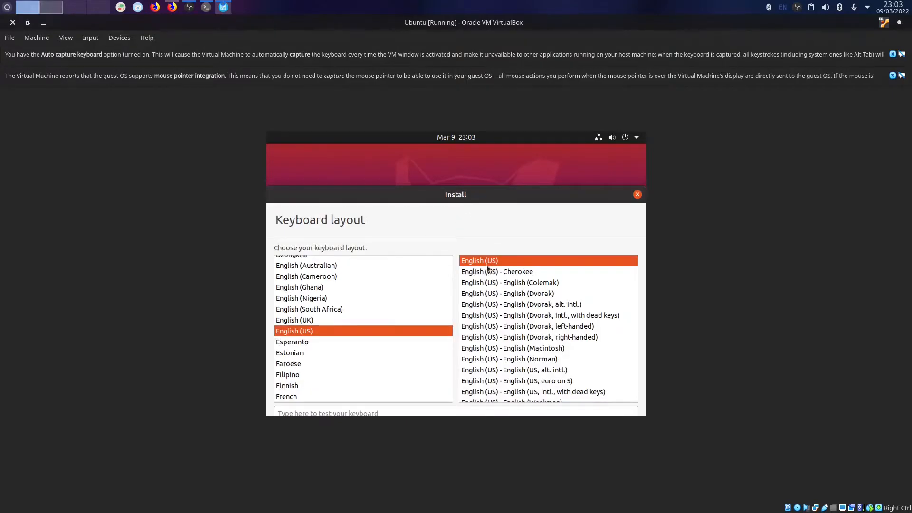
left_click(350, 320)
left_click_drag(542, 195, 539, 152)
left_click(599, 415)
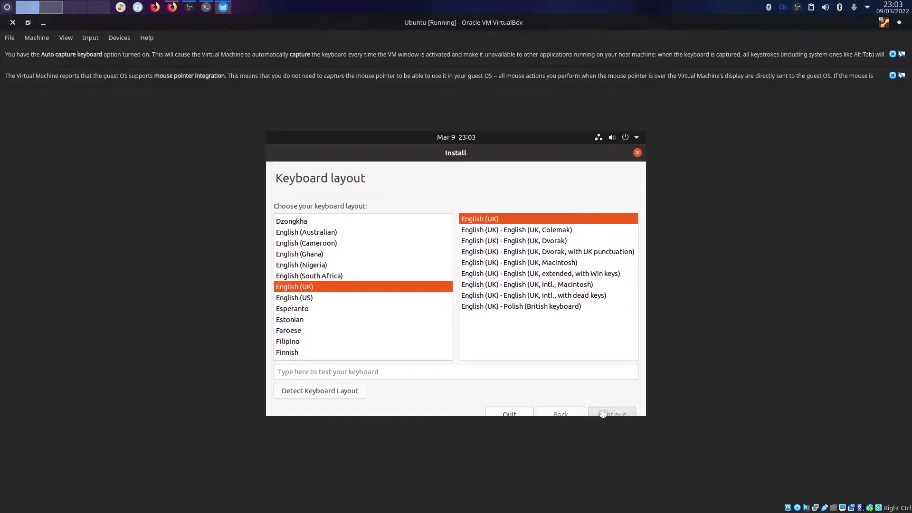
left_click(302, 245)
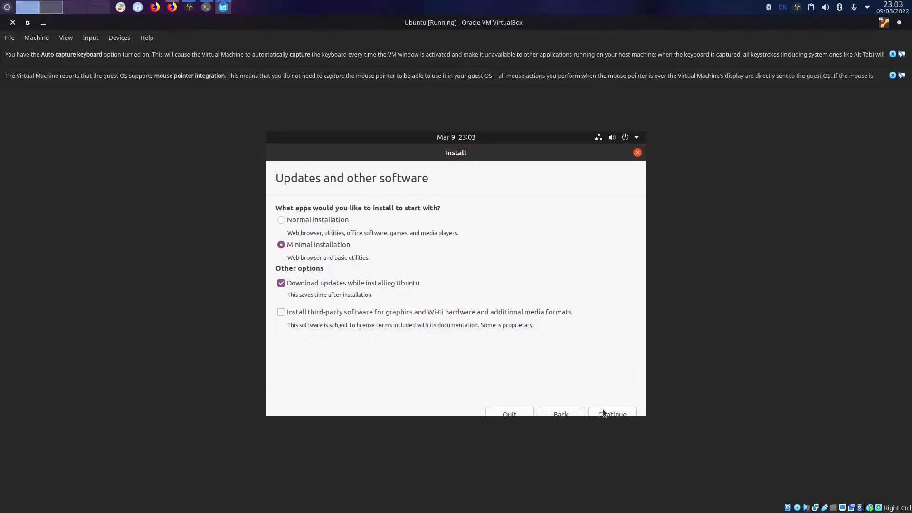
left_click(375, 284)
left_click(609, 413)
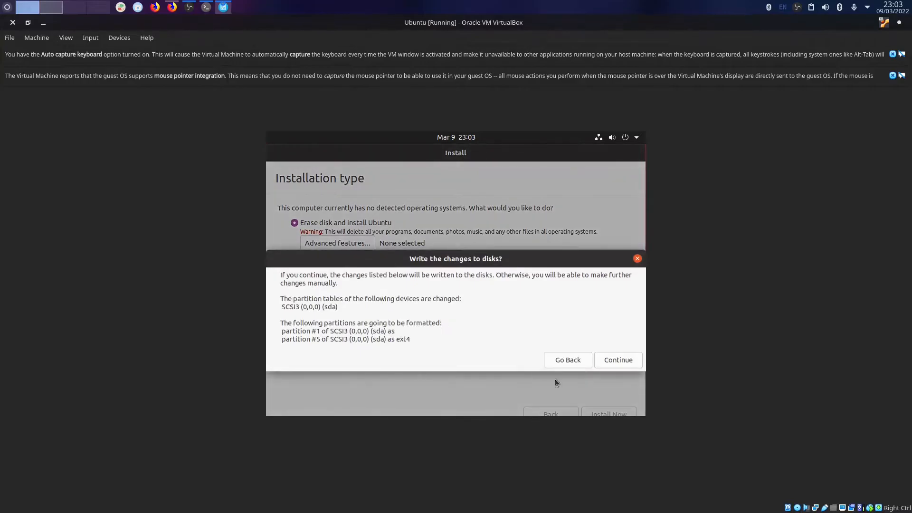
Confirm the disk changes, keep London, and enter the user's name and password.
left_click(612, 361)
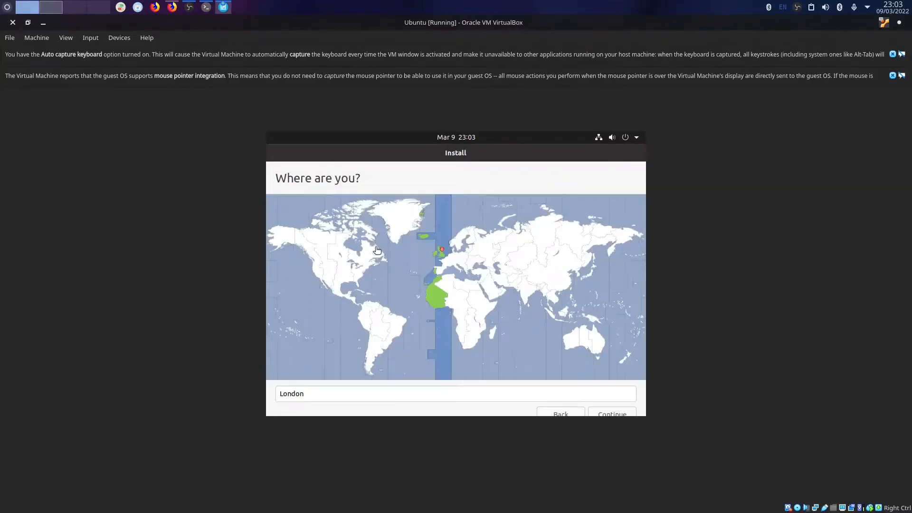
left_click(626, 415)
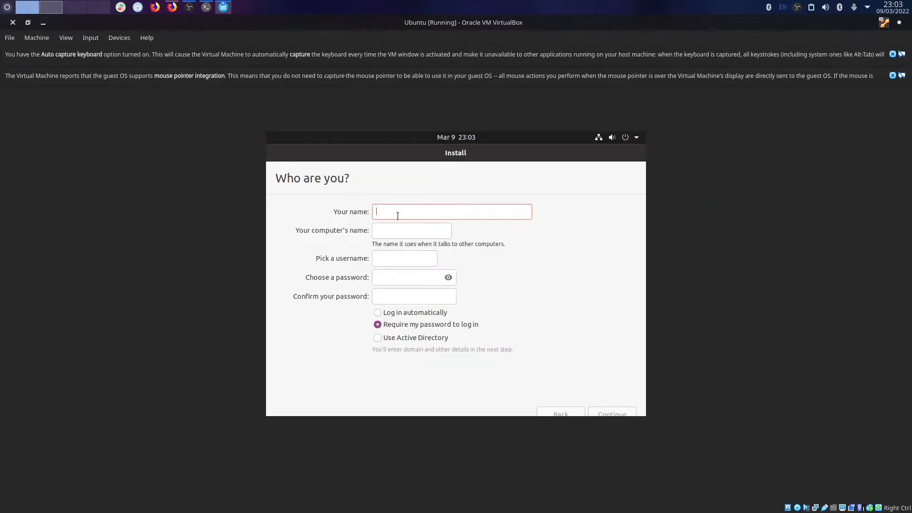
type("bill")
left_click(396, 277)
key("Tab")
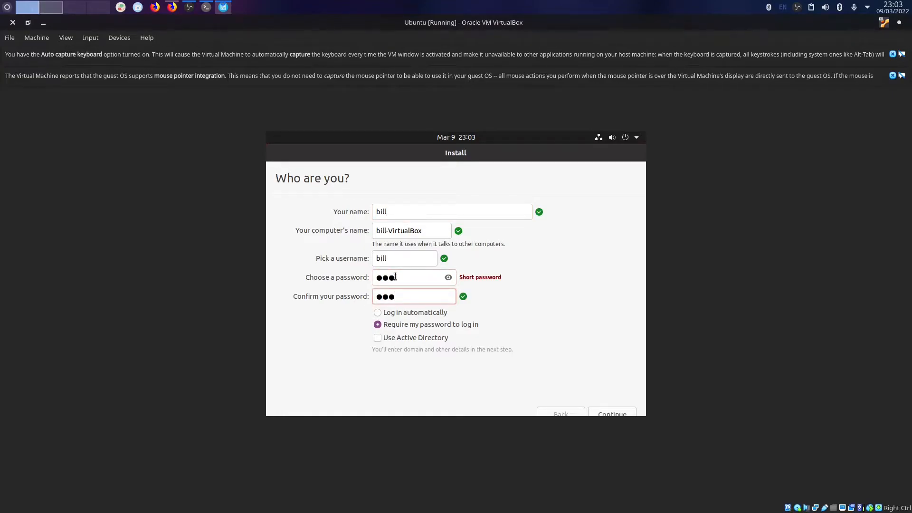
left_click(616, 411)
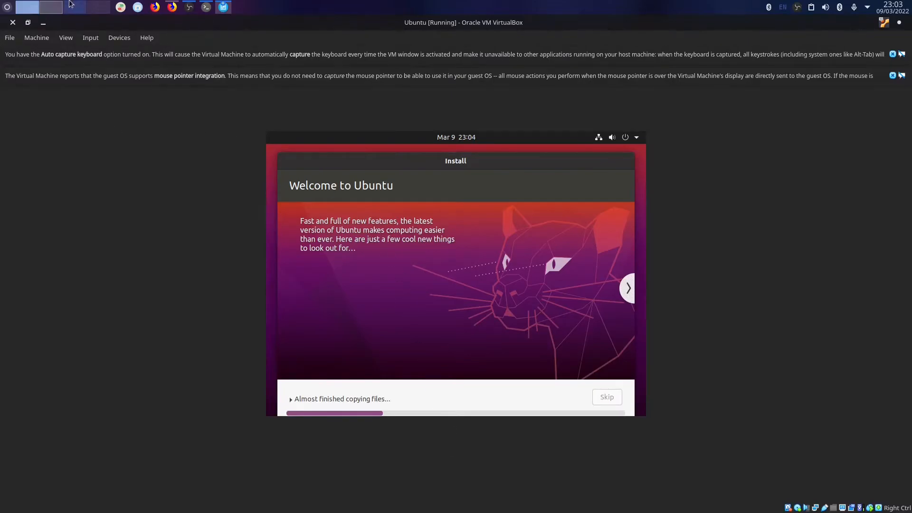
Check the VMware VM while installation finishes, then return to VirtualBox's Installation Complete dialog.
left_click(47, 7)
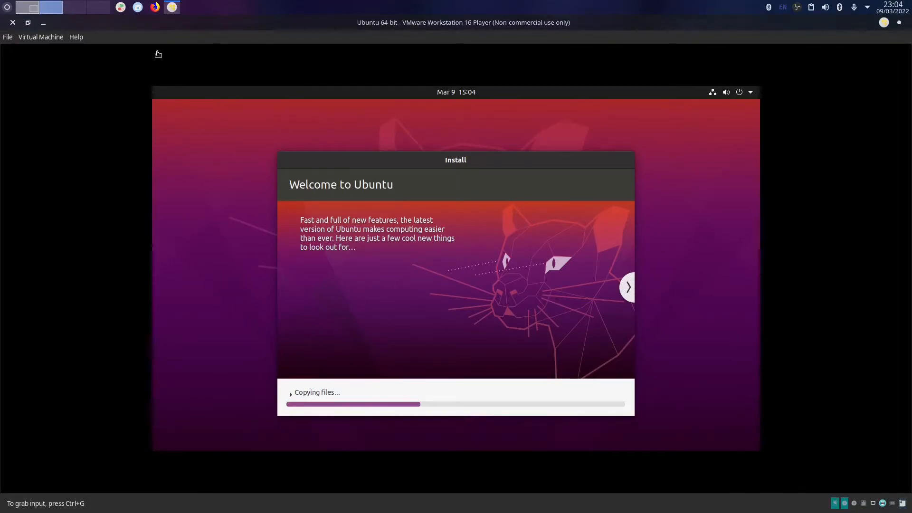
left_click(6, 7)
left_click(7, 6)
left_click(7, 8)
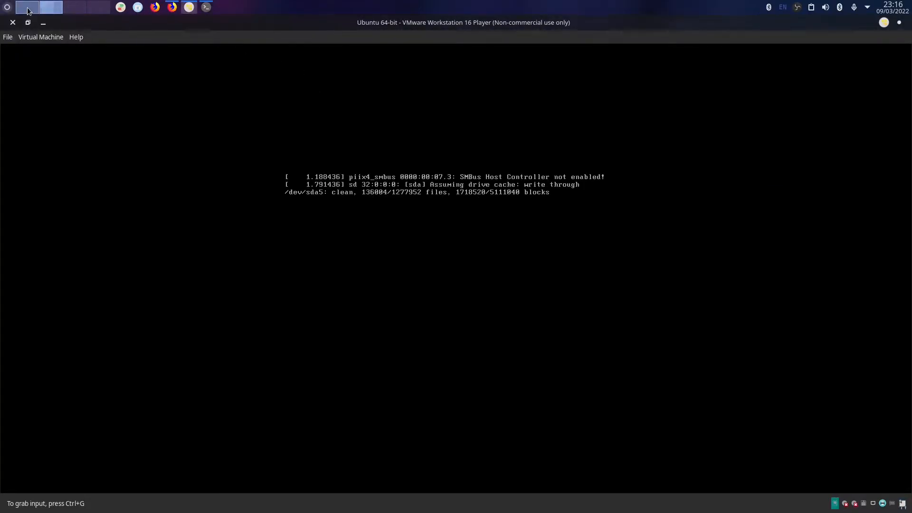
left_click(28, 11)
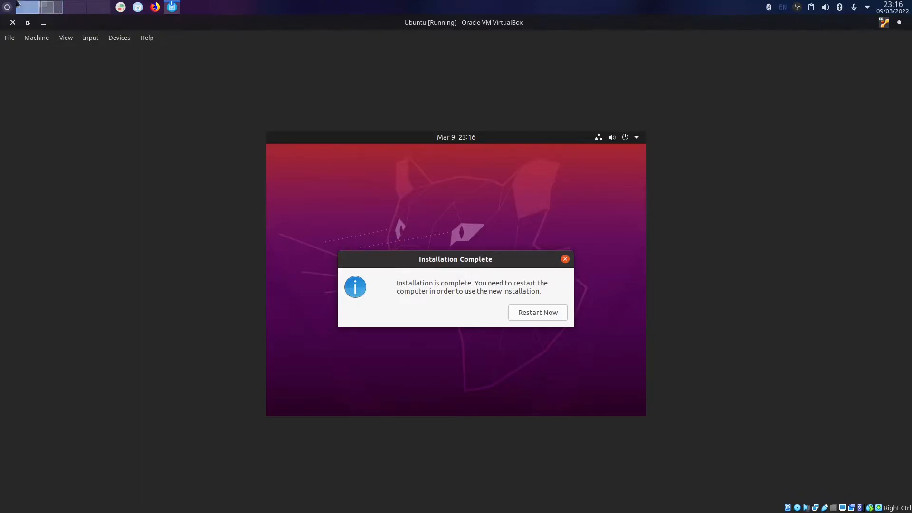
Check the VMware VM, then restart the VirtualBox guest to finish installation.
left_click(46, 8)
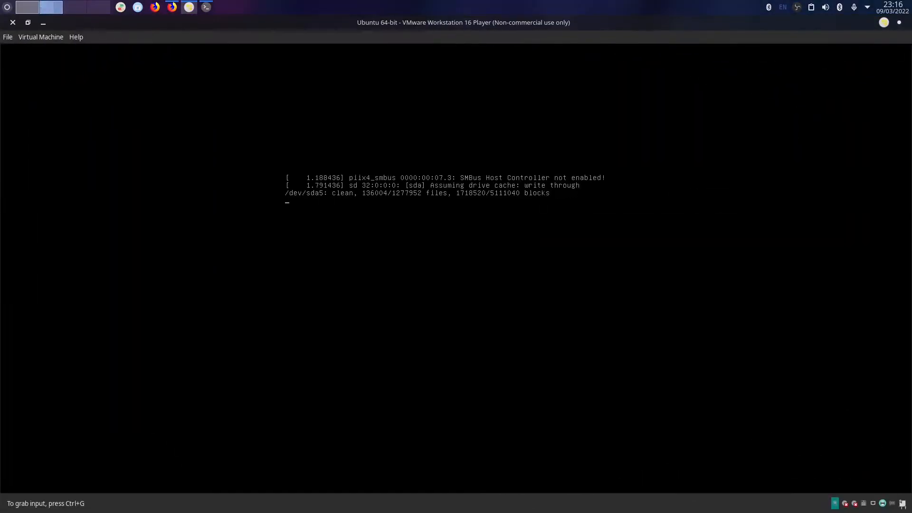
left_click(317, 130)
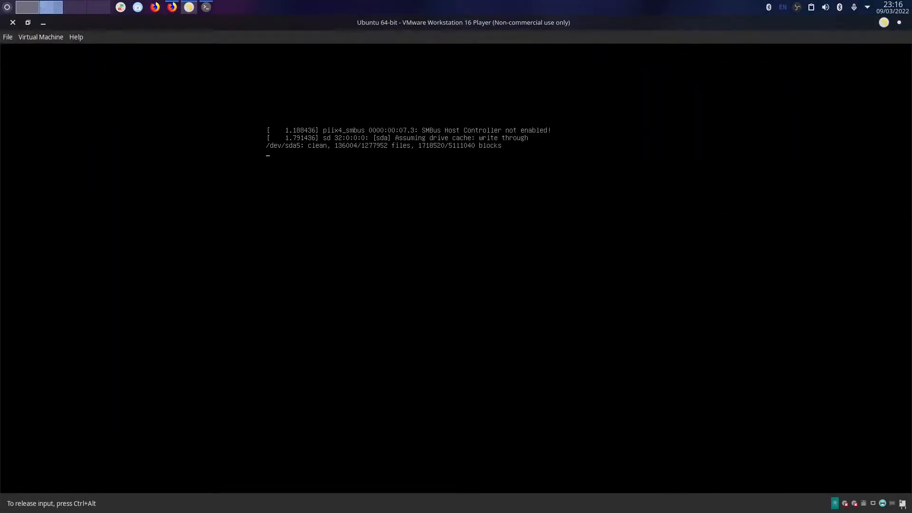
key("ctrl+alt")
left_click(217, 87)
key("ctrl+alt")
left_click(20, 8)
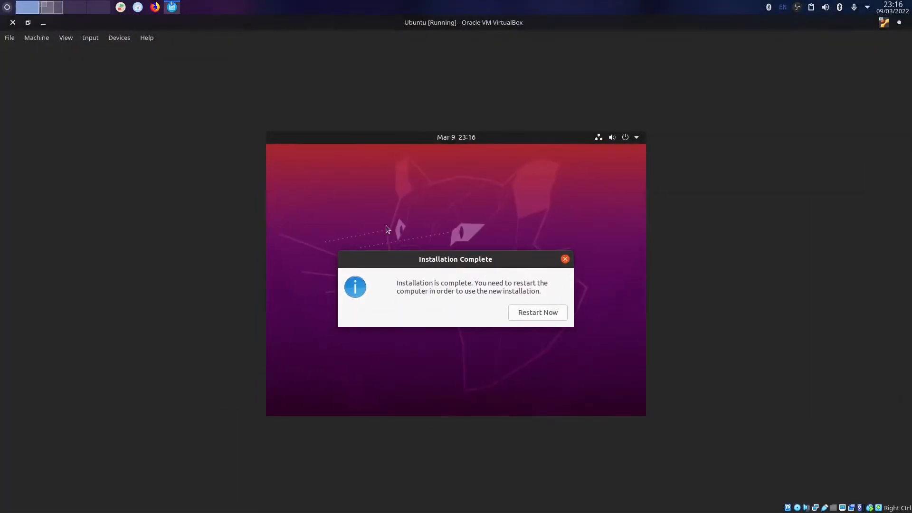
left_click(549, 314)
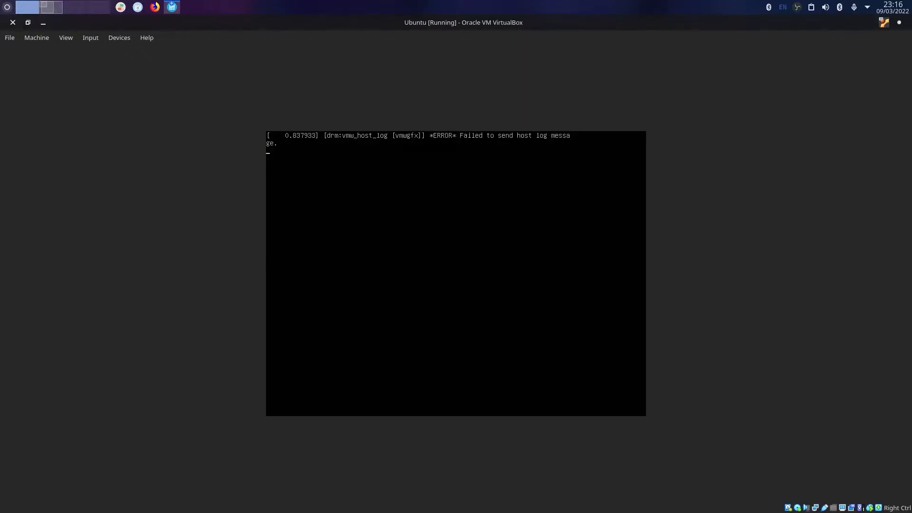
Dismiss the mouse-integration notice while both guests boot to their login screens.
left_click(50, 8)
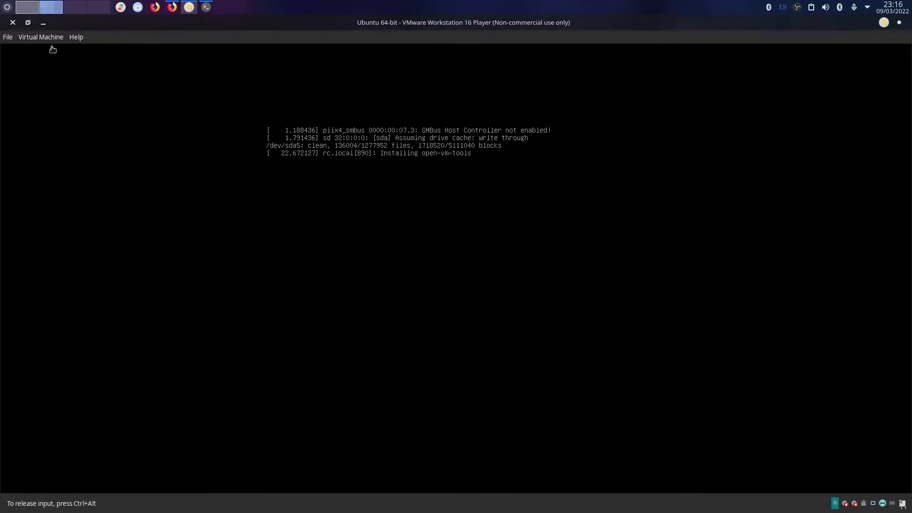
left_click(26, 7)
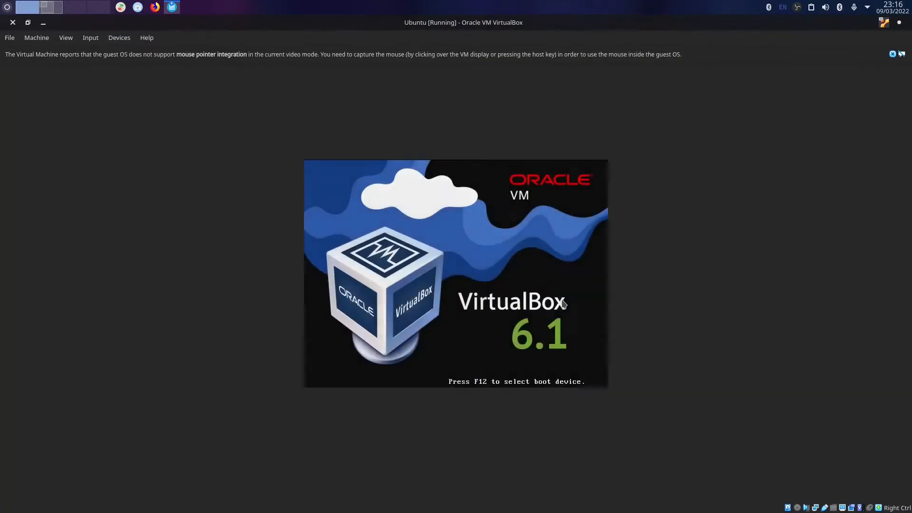
left_click(57, 6)
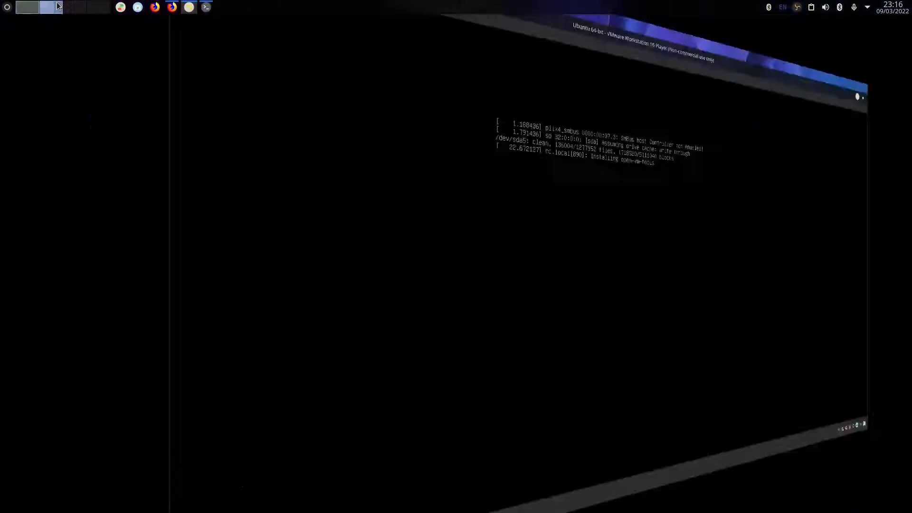
left_click(27, 11)
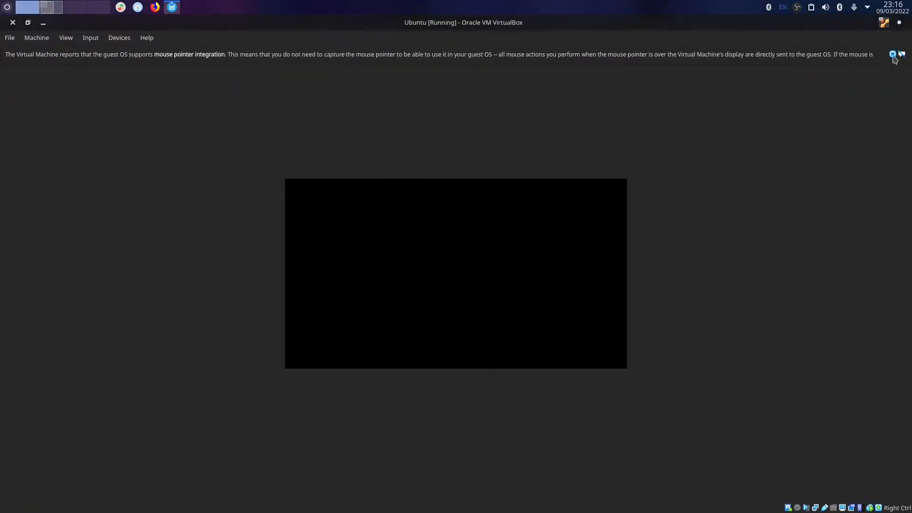
left_click(893, 54)
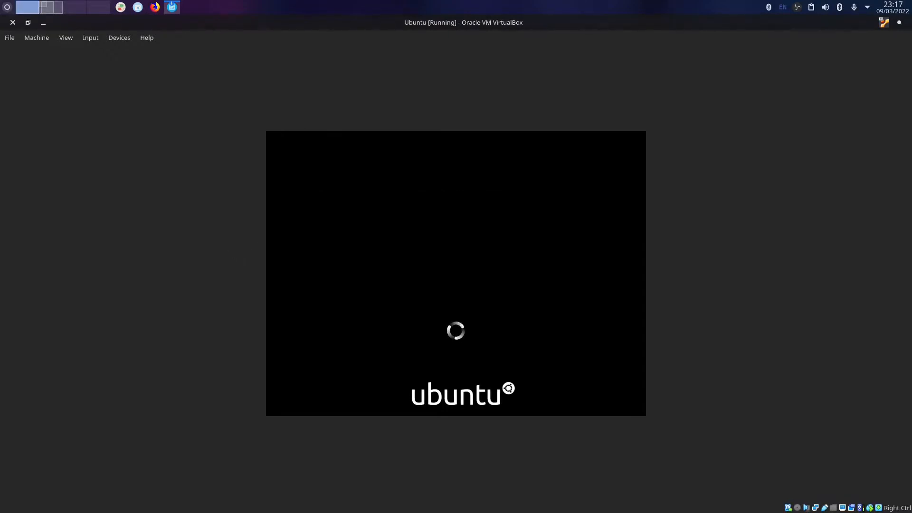
left_click(56, 11)
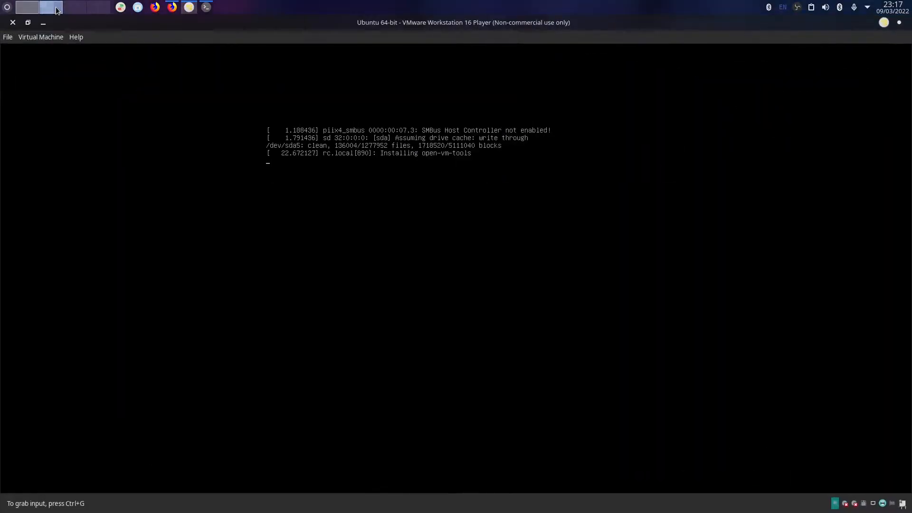
left_click(24, 11)
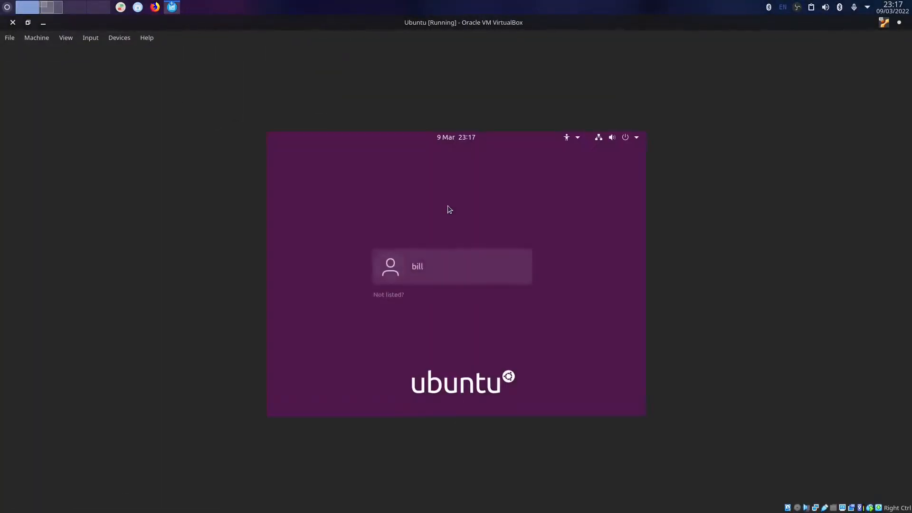
Log into the Ubuntu guest with the user account's password.
left_click(446, 267)
type("***")
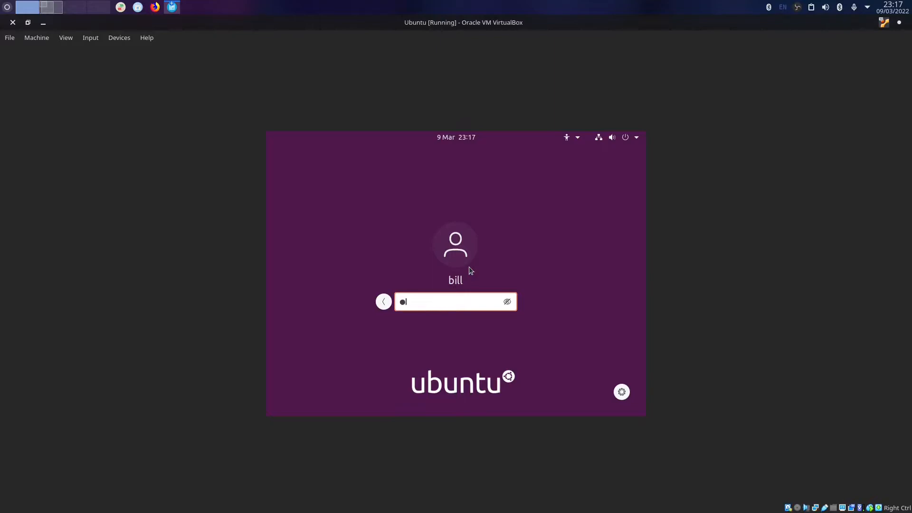
key("Return")
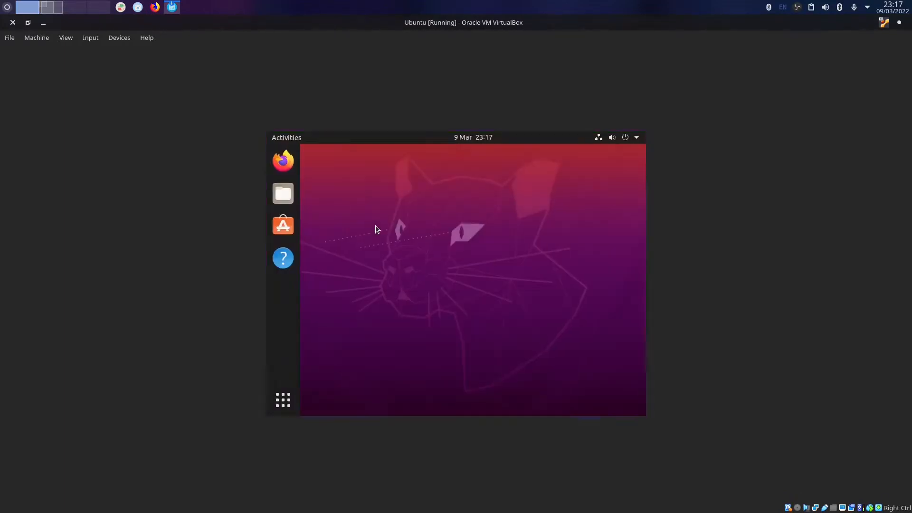
Skip online accounts and page through the welcome wizard, then switch to the VMware guest.
left_click(625, 155)
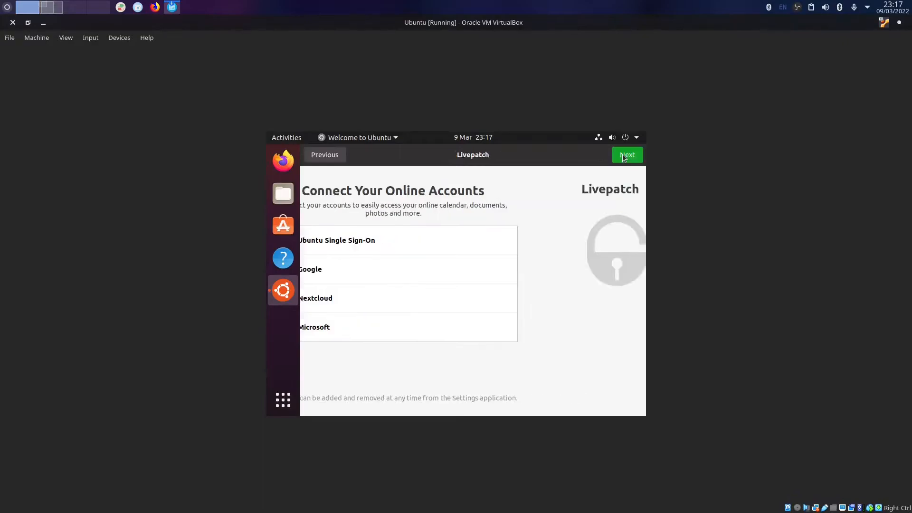
left_click(627, 155)
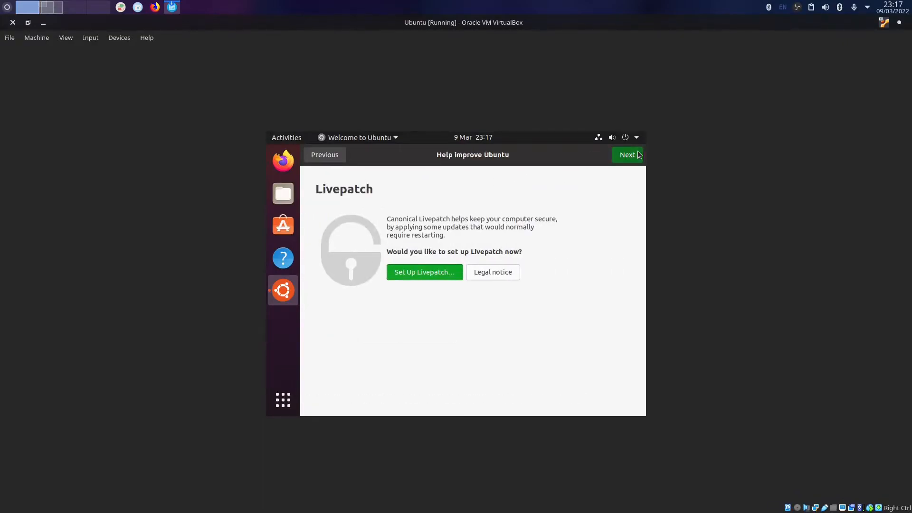
left_click(627, 155)
left_click(628, 155)
left_click(628, 156)
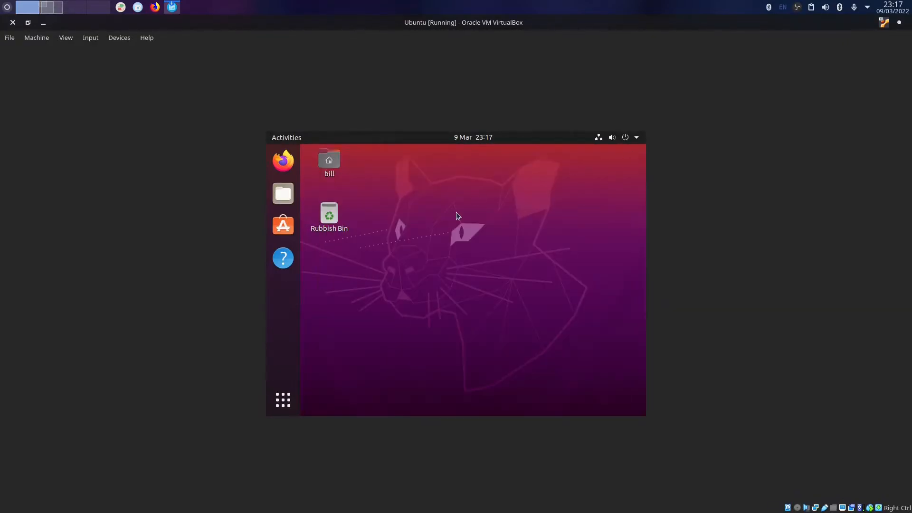
left_click(49, 6)
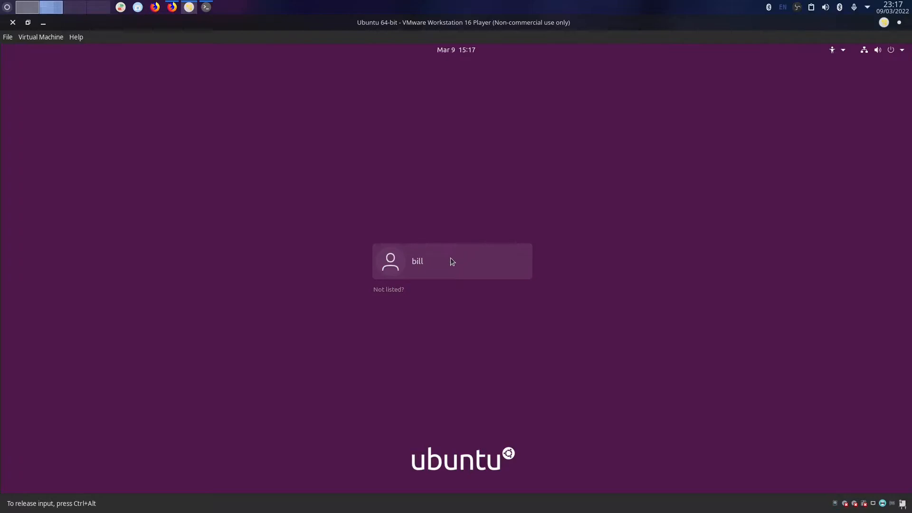
Log into the Ubuntu guest in VMware Player with the user's account password.
left_click(452, 261)
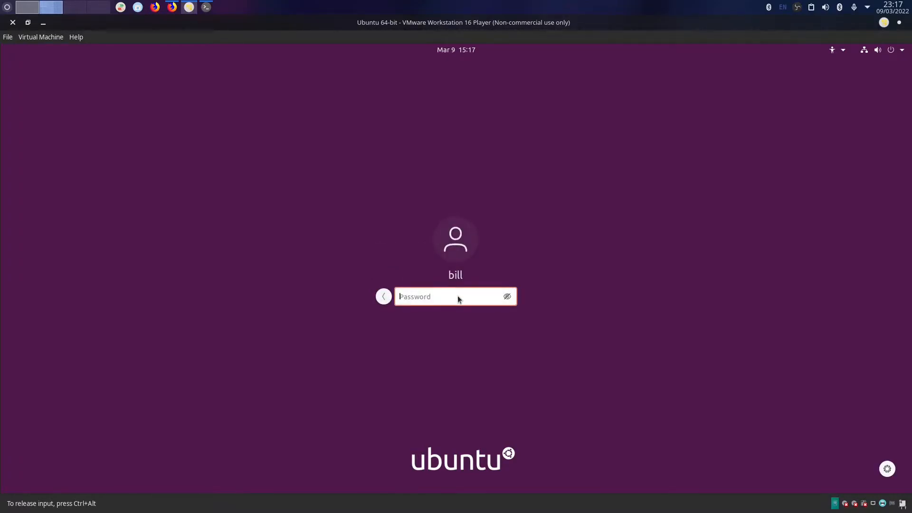
type("•••")
key("Return")
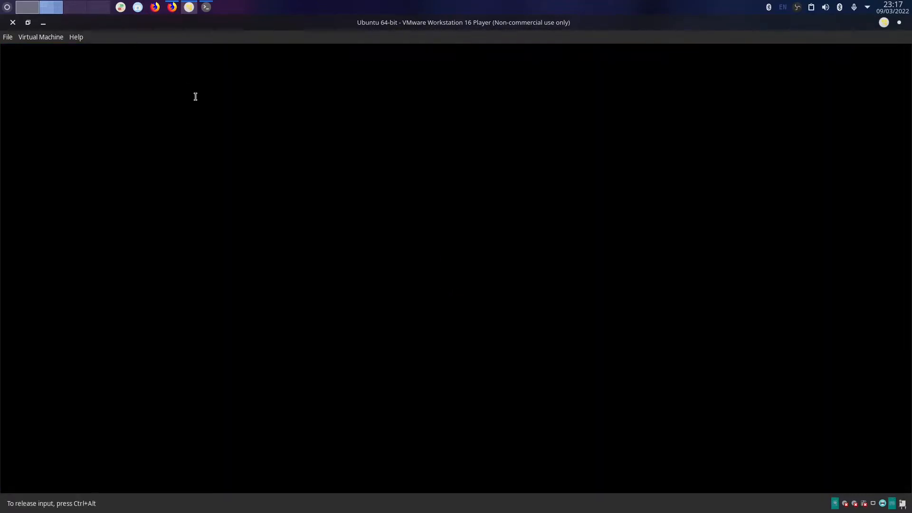
Restore and re-maximize the VMware window, then open the VirtualBox guest desktop's context menu.
left_click_drag(330, 25, 339, 86)
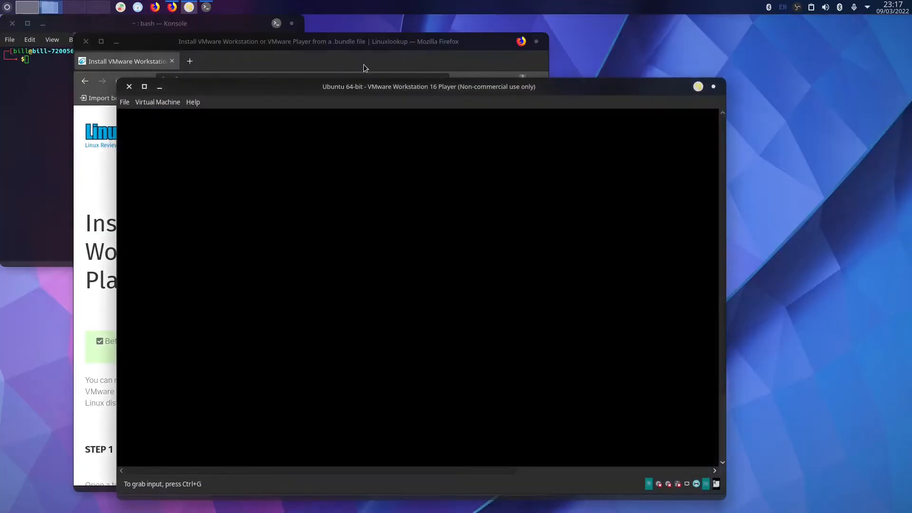
left_click_drag(394, 90, 396, 2)
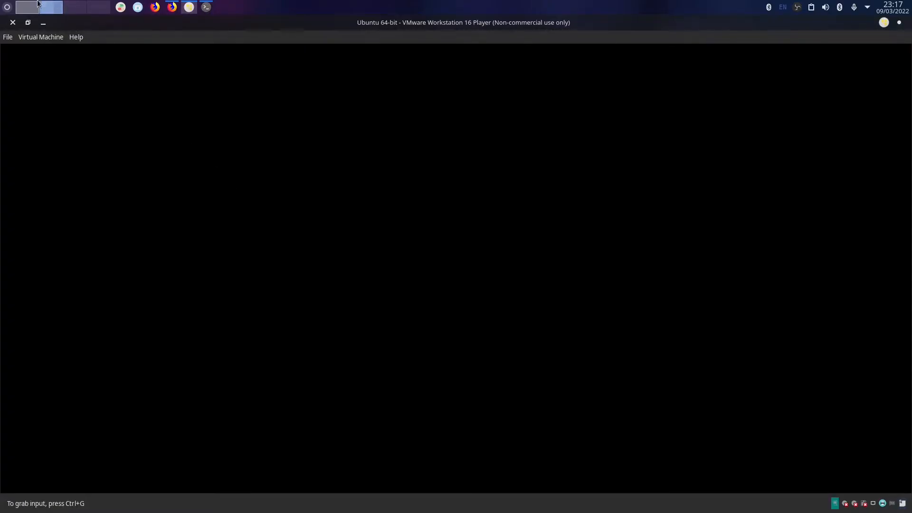
left_click(32, 4)
right_click(420, 217)
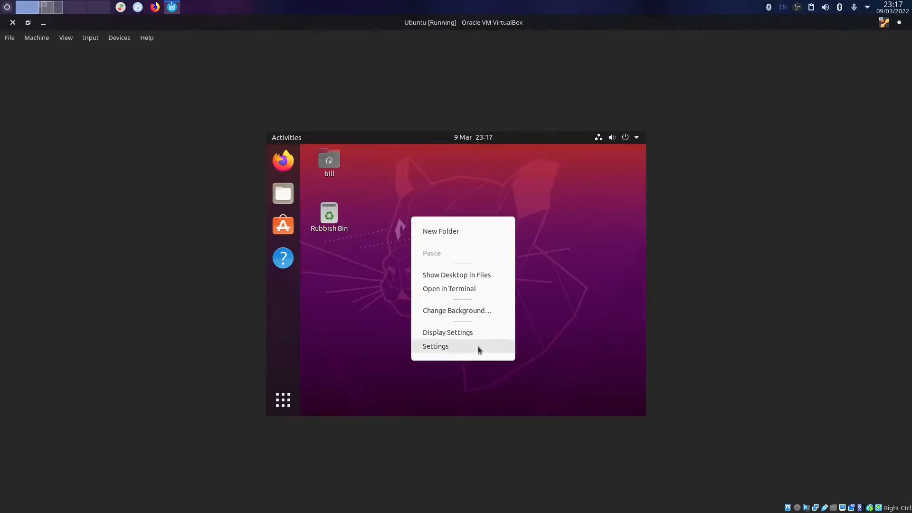
In the guest's Display settings, apply and keep a 1920 × 1080 (16:9) resolution.
left_click(464, 332)
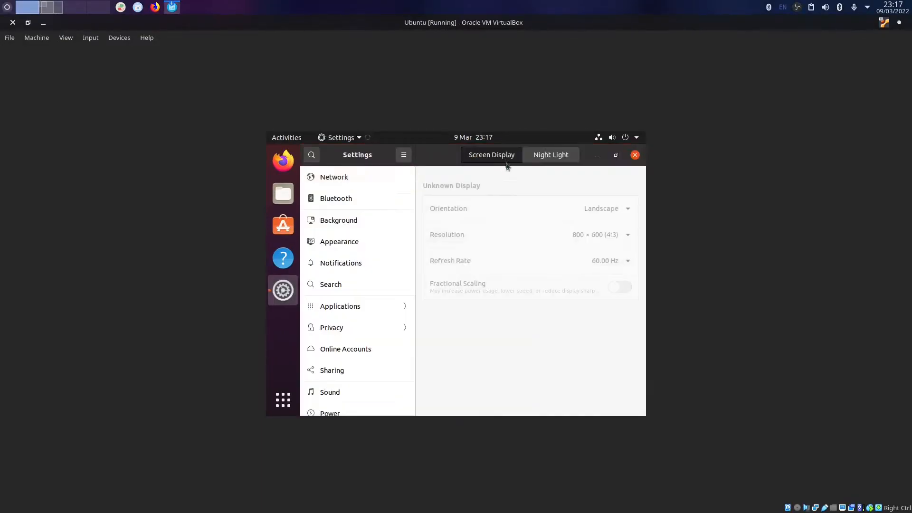
left_click(546, 239)
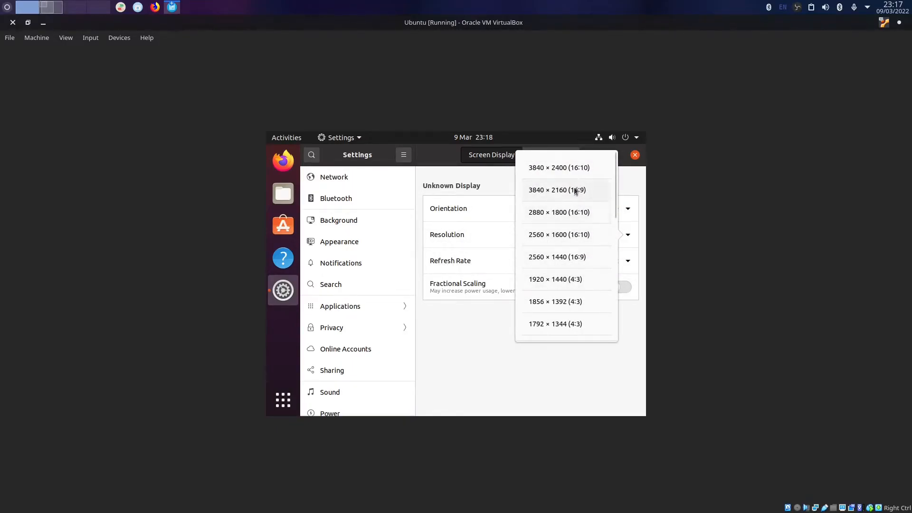
scroll(616, 219, "down", 1)
scroll(617, 219, "down", 3)
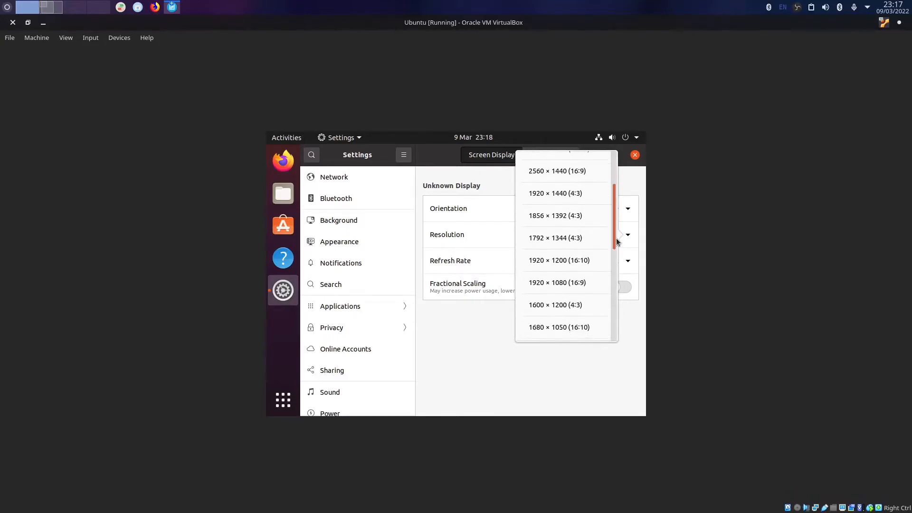
left_click(573, 281)
left_click(627, 160)
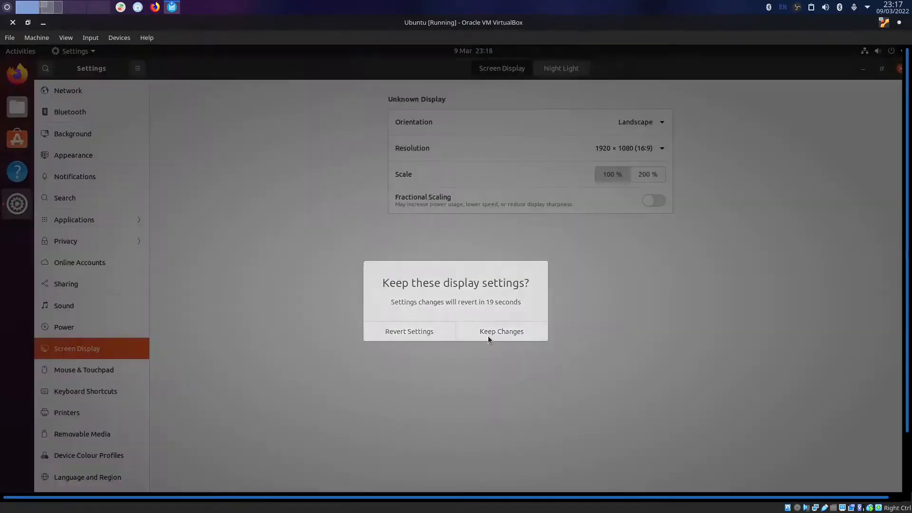
left_click(488, 335)
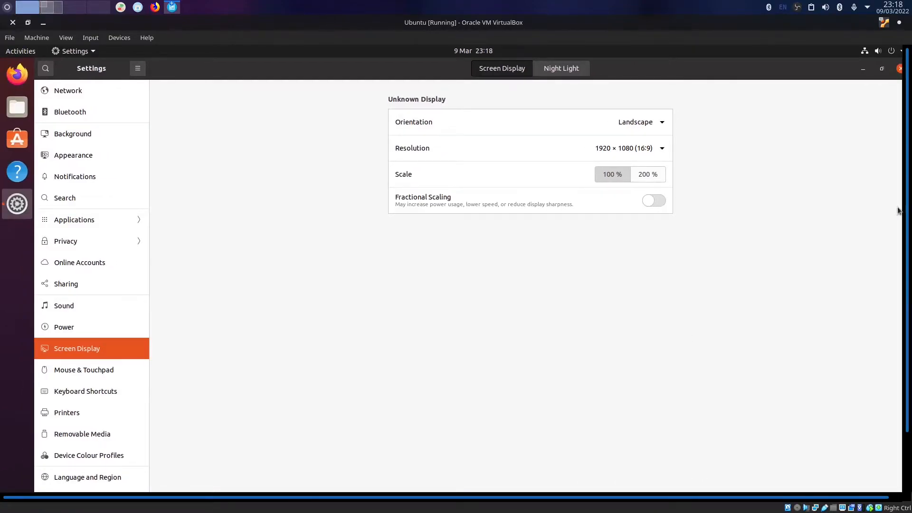
Switch the guest resolution to 1680 × 1050 (16:10) and keep the change.
scroll(906, 214, "down", 3)
left_click(630, 81)
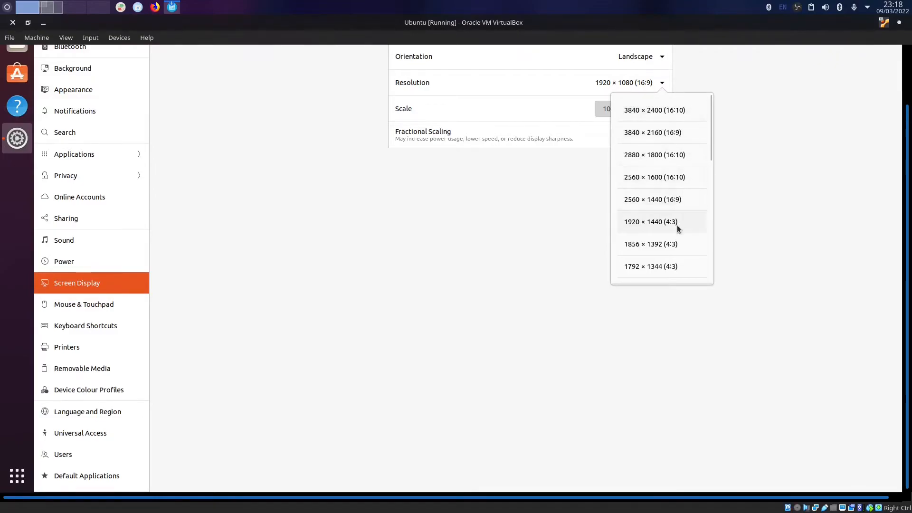
left_click_drag(714, 157, 711, 183)
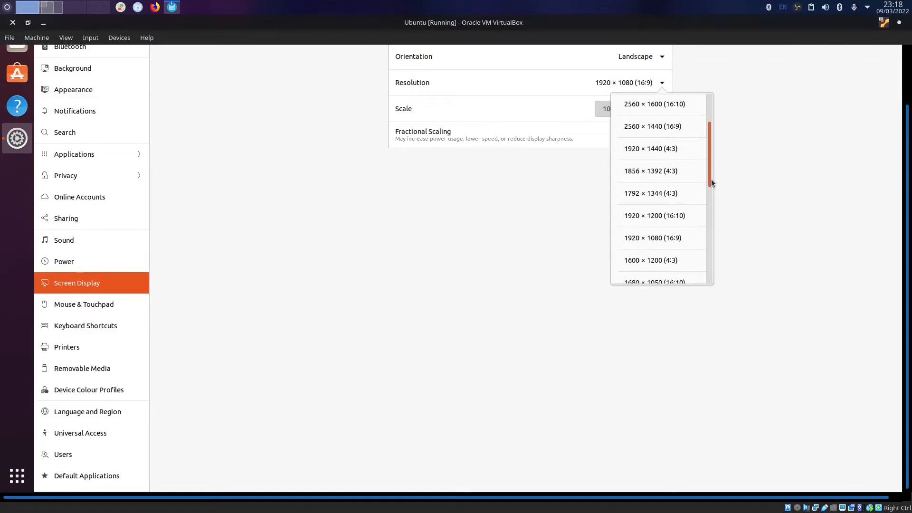
left_click_drag(712, 183, 714, 202)
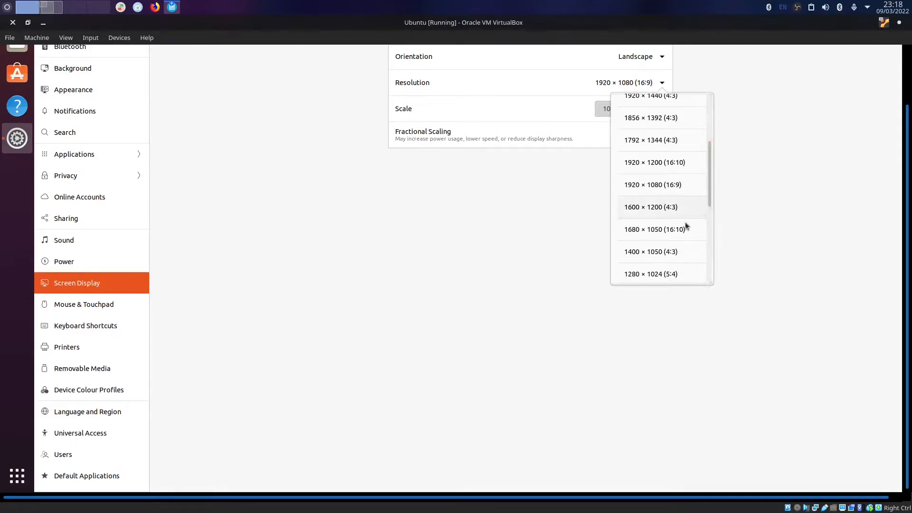
left_click(668, 229)
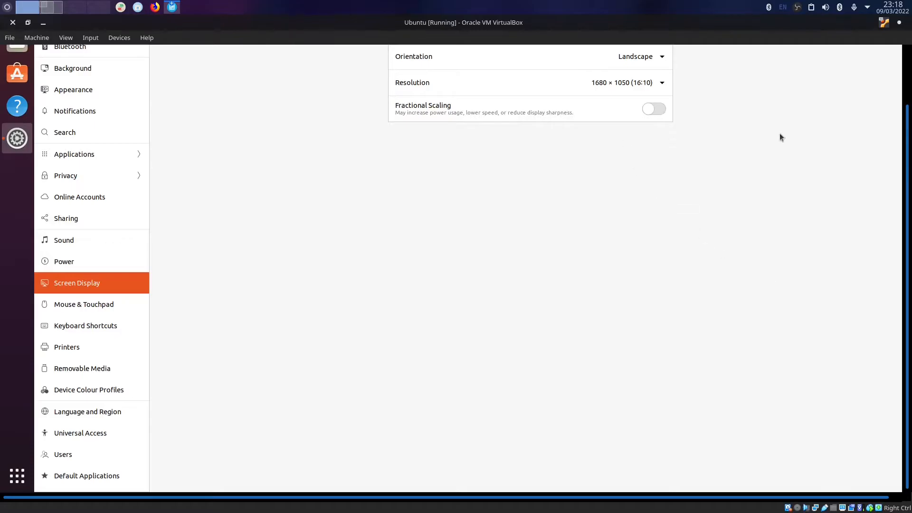
left_click(888, 71)
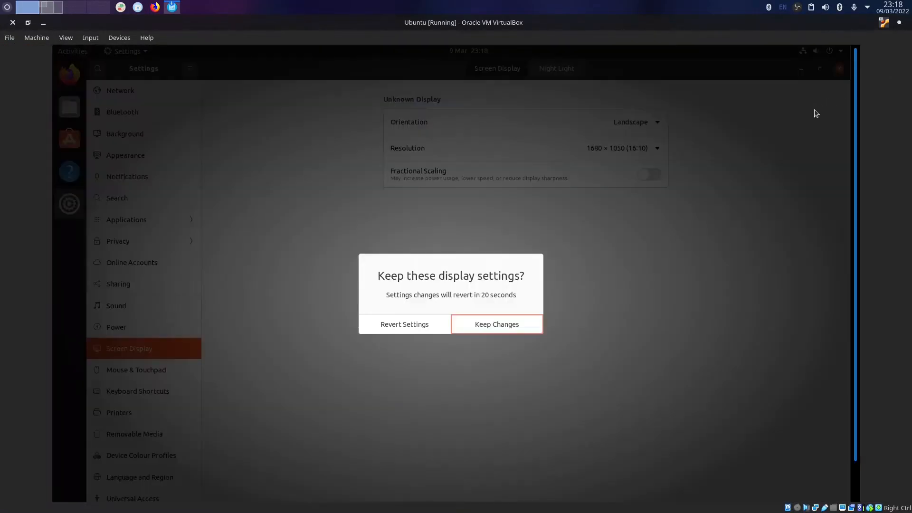
left_click(479, 317)
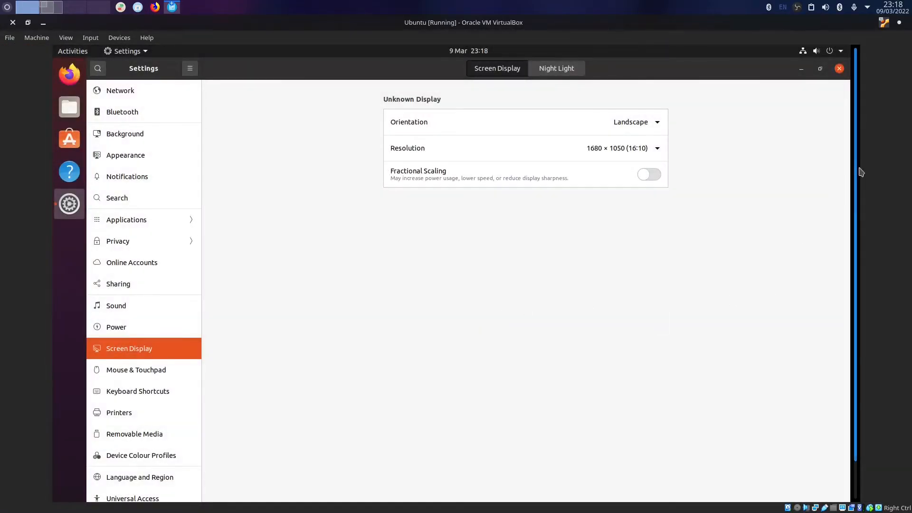
Apply 1280 × 800 as the final guest resolution and keep it.
left_click(629, 143)
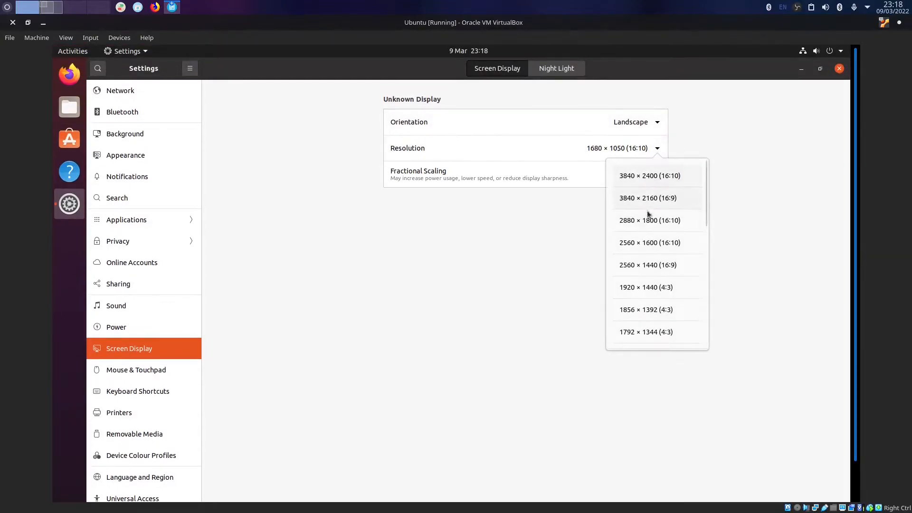
left_click_drag(705, 228, 717, 307)
left_click(680, 304)
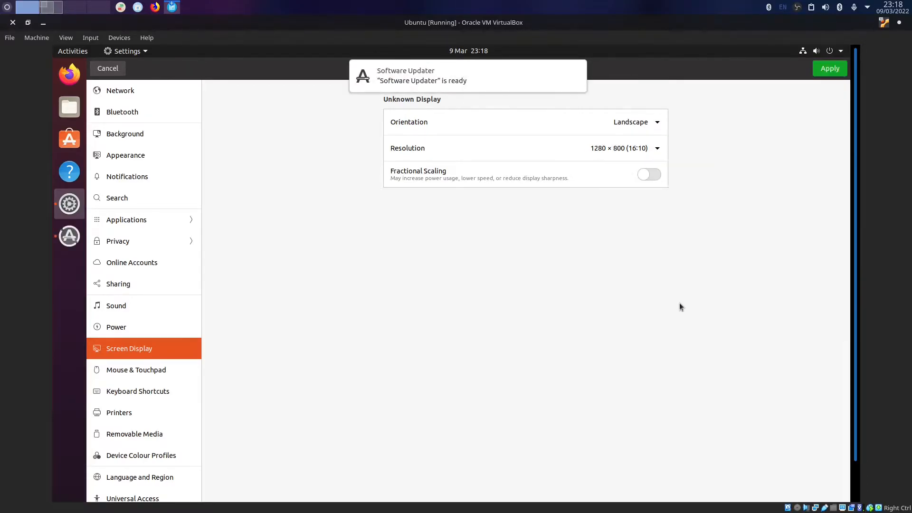
left_click(830, 69)
left_click(501, 303)
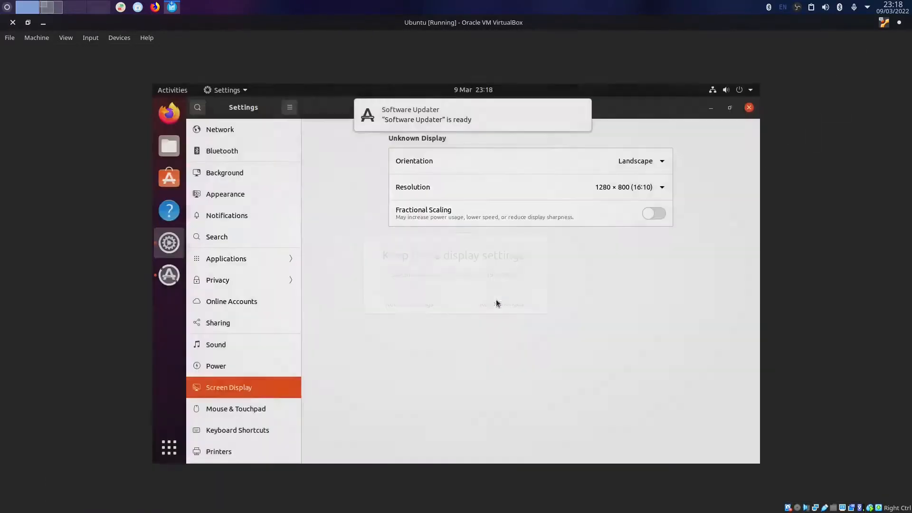
Toggle the VM window size, then briefly launch and close Firefox in the guest.
double_click(170, 19)
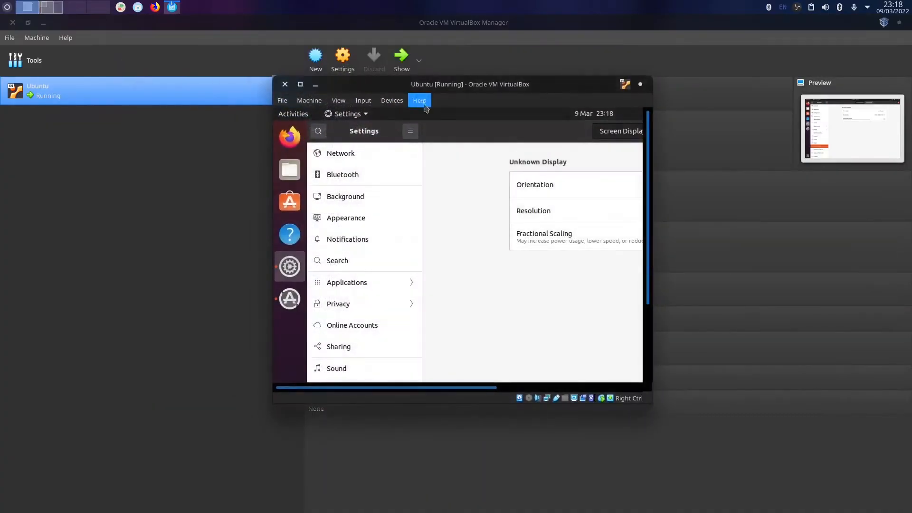
double_click(514, 84)
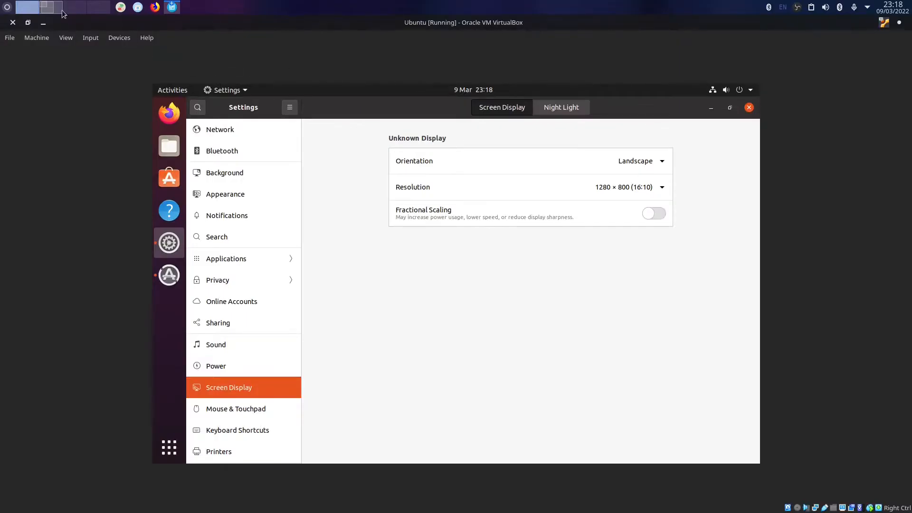
left_click(169, 113)
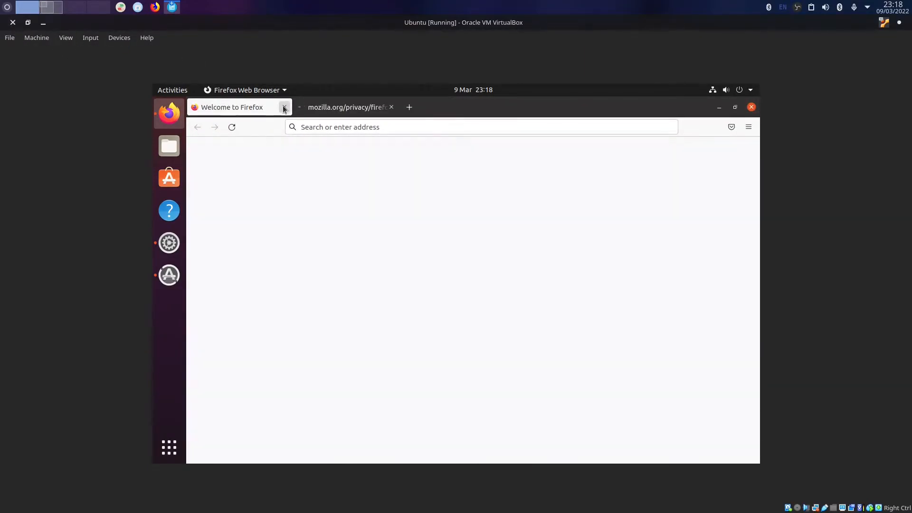
left_click(284, 109)
left_click(284, 109)
Shrink the Ubuntu VM window to the upper left and close the VirtualBox Manager.
left_click_drag(67, 24, 197, 113)
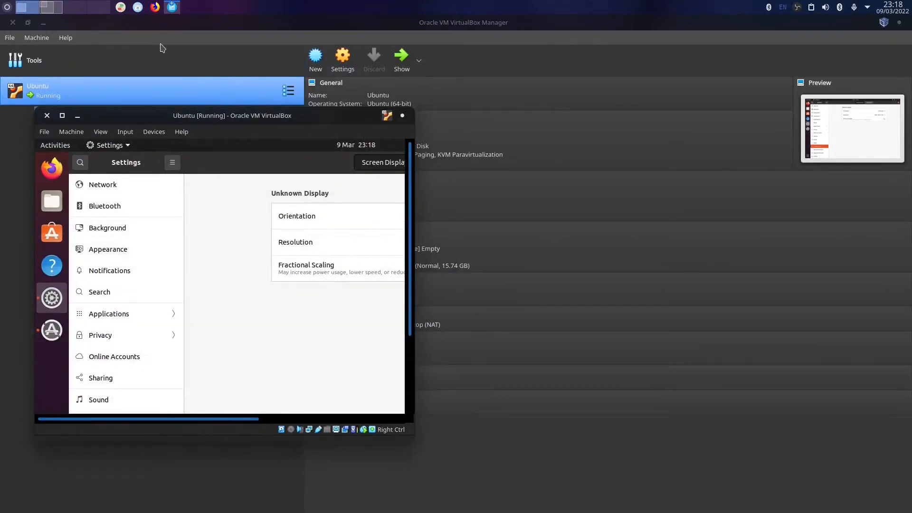
left_click_drag(329, 24, 387, 115)
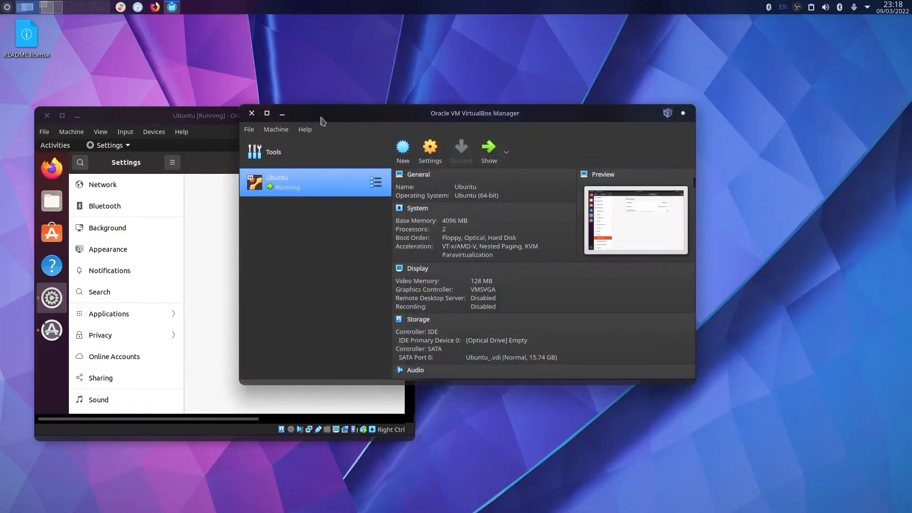
left_click(248, 122)
left_click_drag(271, 112, 269, 76)
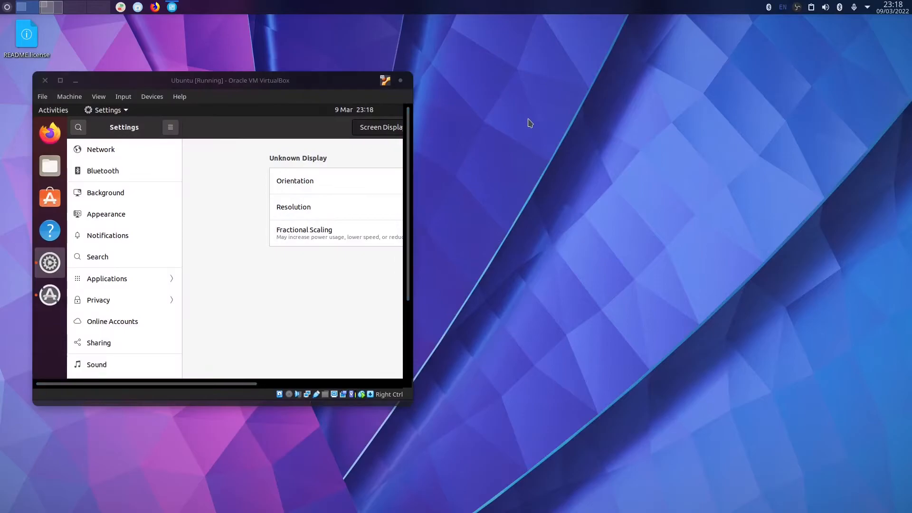
key("ctrl+alt+t")
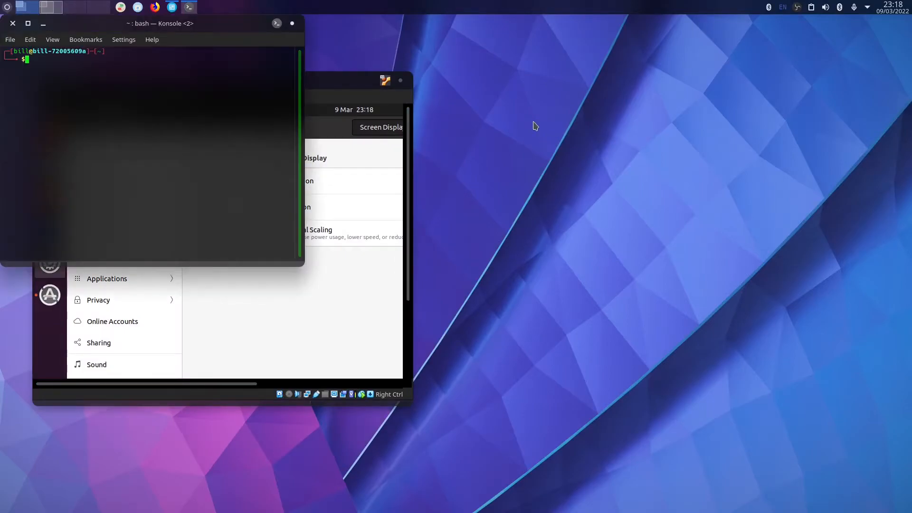
List the home directory and create the folder Documents/sharevm with mkdir.
type("ls")
key("Return")
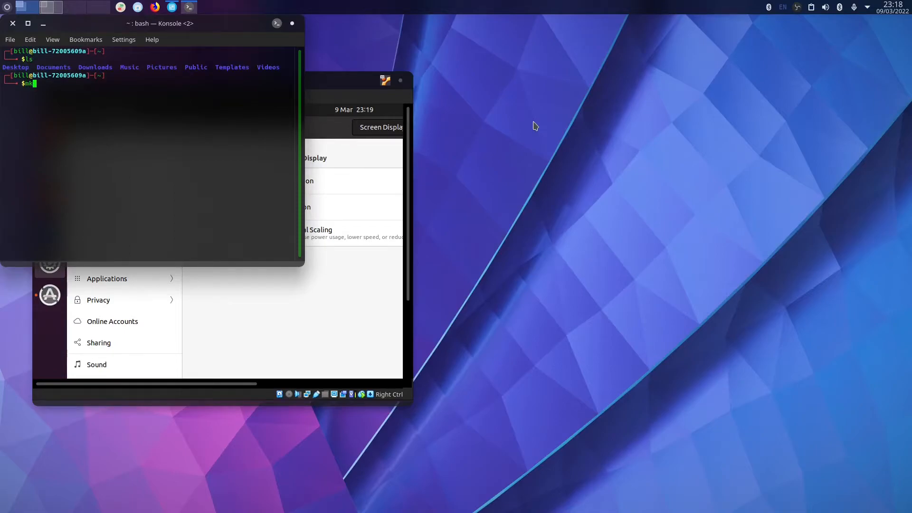
type("mkdir Doc")
key("Tab")
type("qtransfer")
key("BackSpace")
key("BackSpace")
key("BackSpace")
key("BackSpace")
key("BackSpace")
type("sharevm")
key("Return")
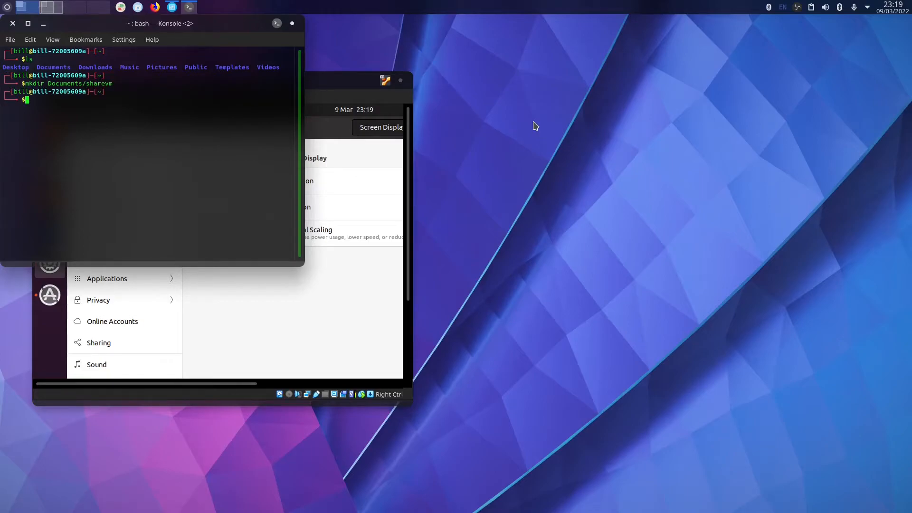
Create an empty Documents/sharevm/test.txt file with touch.
type("touch Doc")
key("Tab")
type("sh")
key("Tab")
type("test.txt")
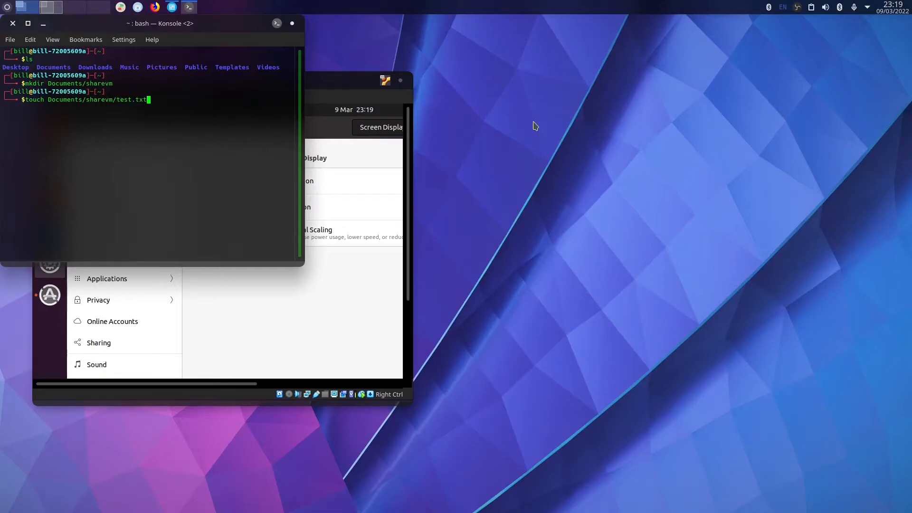
key("Return")
Echo 'this is a test' and cat test.txt, which shows it is still empty.
type("echo")
type(" Dc")
type("c")
key("Tab")
type("s")
key("Tab")
type("t")
key("Tab")
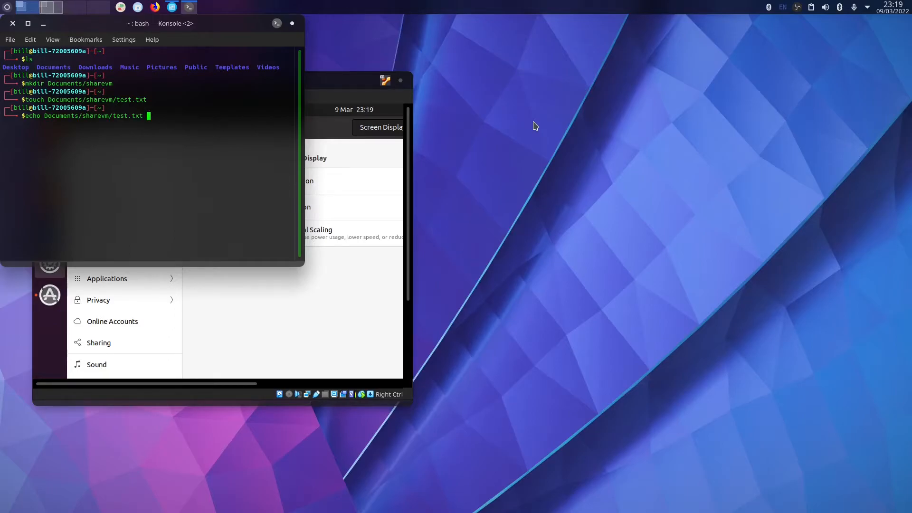
type("this is a test")
key("Return")
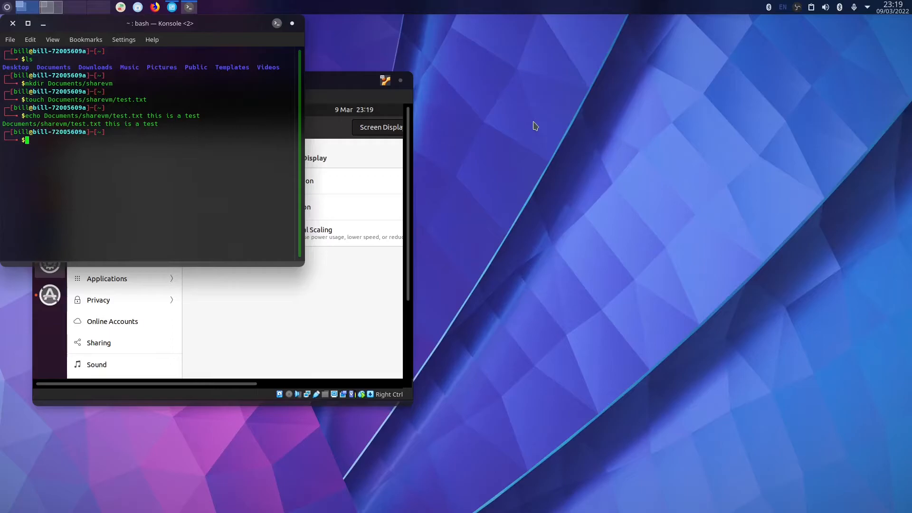
type("cat Documents/")
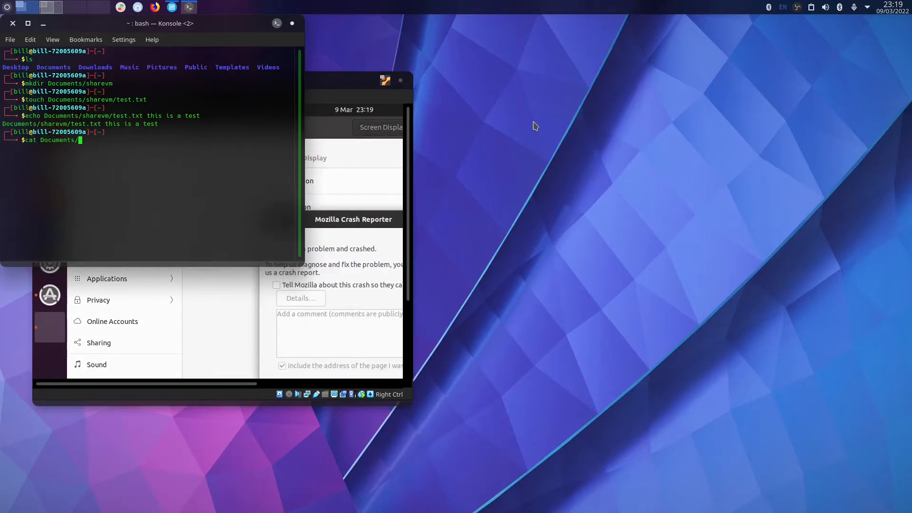
type("sharevm/")
type("t")
key("Tab")
key("Return")
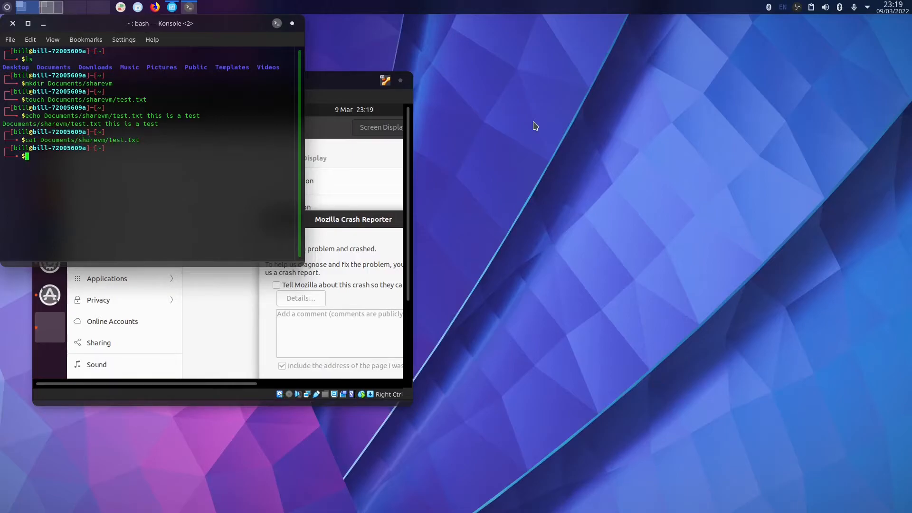
Edit test.txt in nano to read 'this is a test :)' and save it.
key("Up")
key("ctrl+Left")
key("ctrl+Left")
key("ctrl+Left")
key("ctrl+Left")
key("ctrl+Left")
key("ctrl+Right")
key("BackSpace")
key("BackSpace")
key("BackSpace")
type("nano")
key("Return")
type("this is a tes")
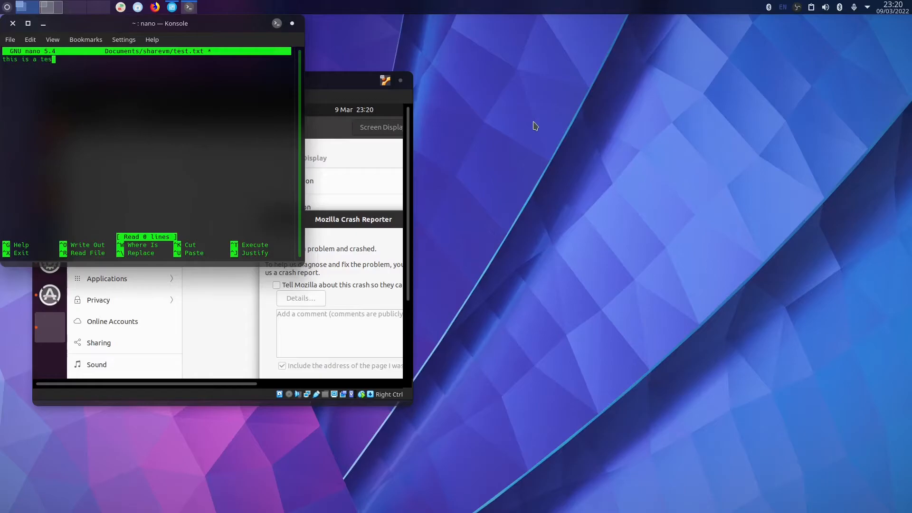
type("t :")
key("ctrl+x")
key("y")
key("Return")
Verify test.txt's new contents with ls and cat, then exit the terminal.
type("ls")
key("Return")
type("cat")
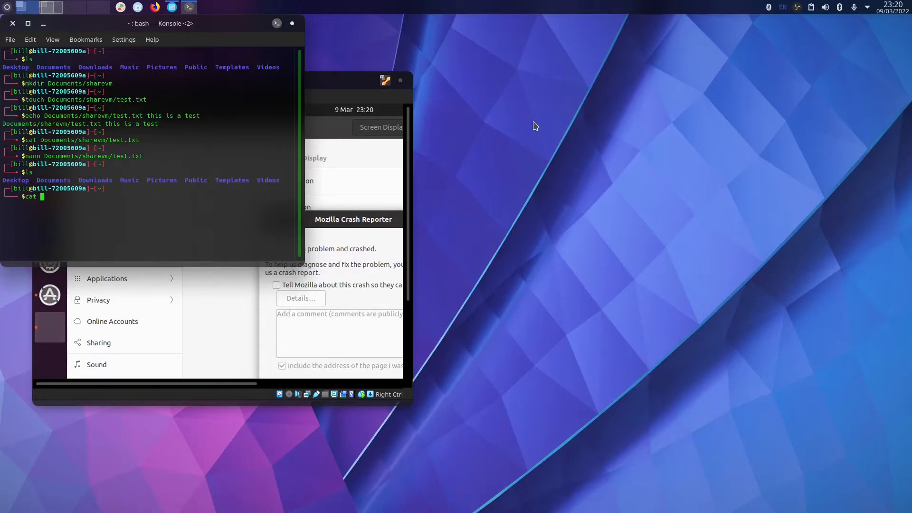
type("Doc")
key("Tab")
type("s")
key("Tab")
type("t")
key("Tab")
key("Return")
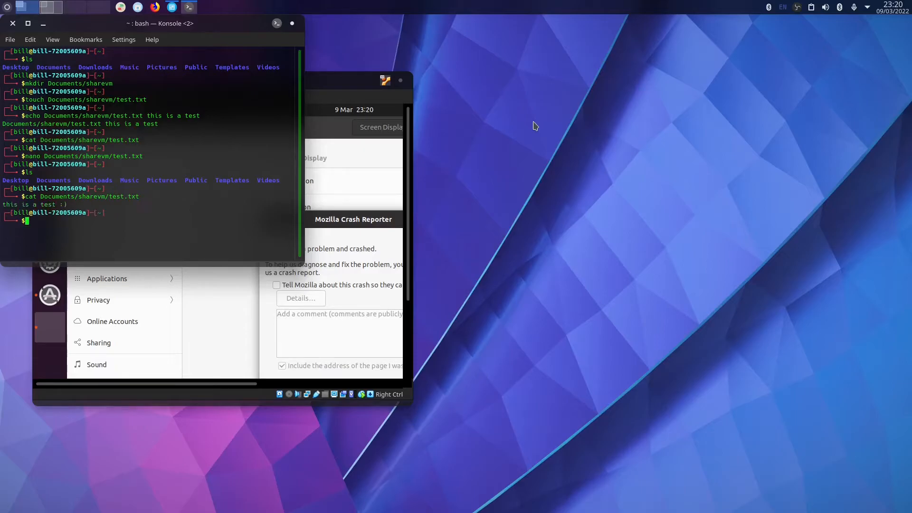
type("exit")
key("Return")
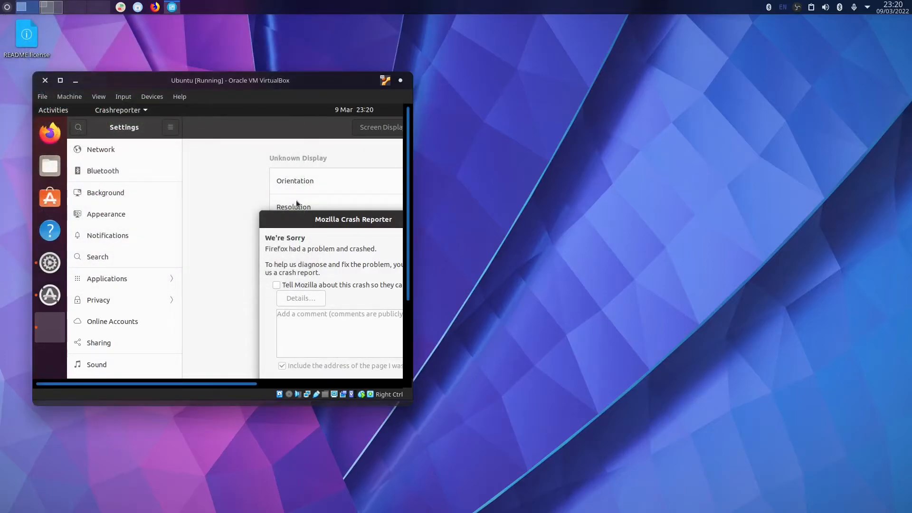
Open the Ubuntu VM's Shared Folders settings and start adding a Machine Folder.
double_click(163, 81)
left_click(45, 40)
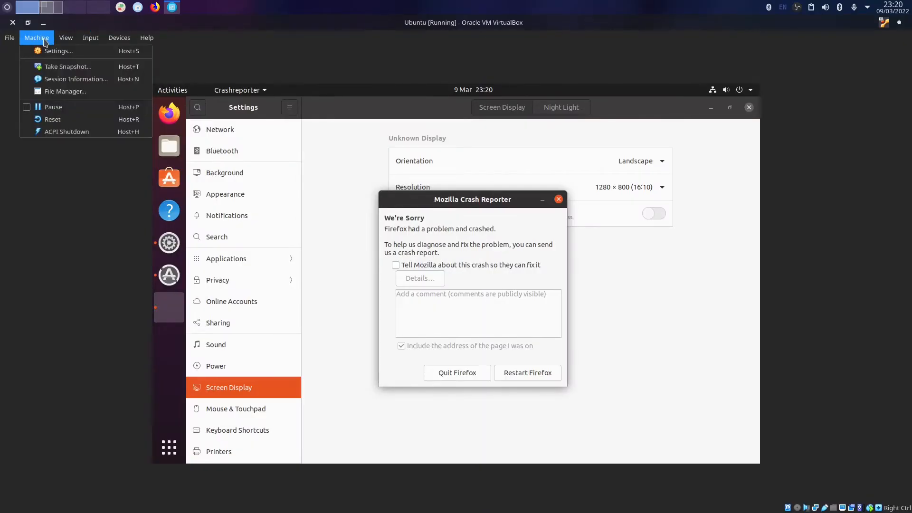
left_click(53, 51)
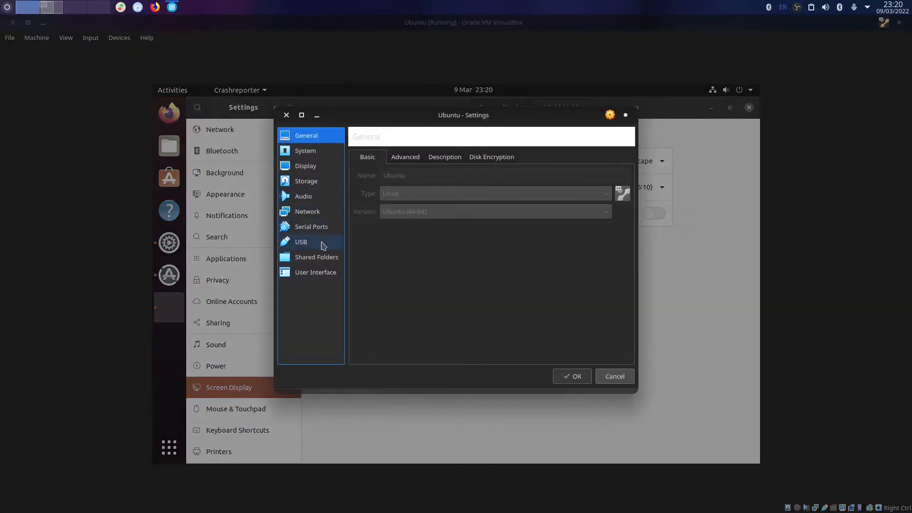
left_click(326, 257)
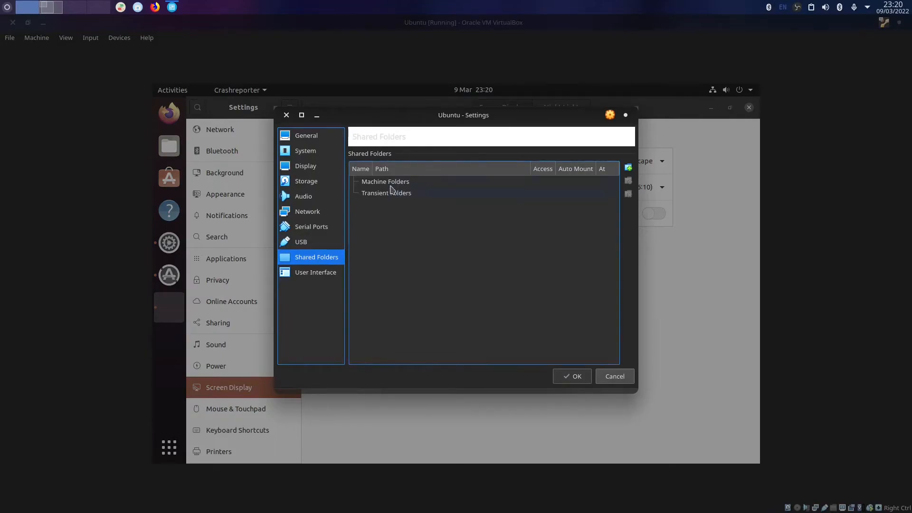
left_click(383, 182)
left_click(382, 193)
left_click(381, 183)
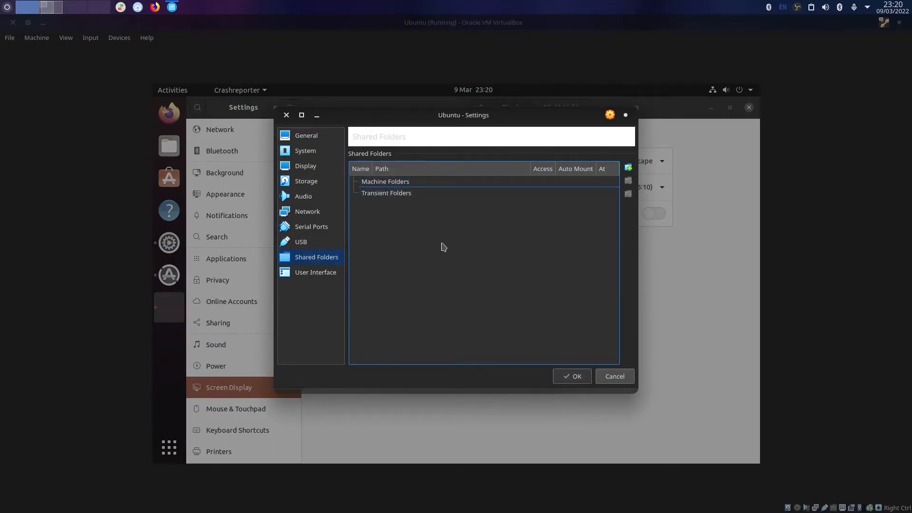
right_click(410, 185)
left_click(420, 188)
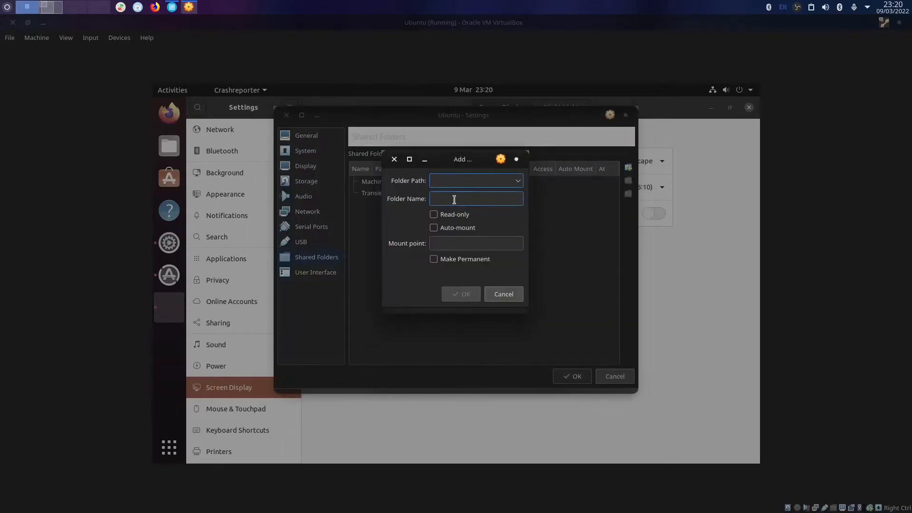
Share Documents/sharevm with Auto-mount and Make Permanent ticked, then save the VM settings.
left_click(518, 183)
left_click(473, 204)
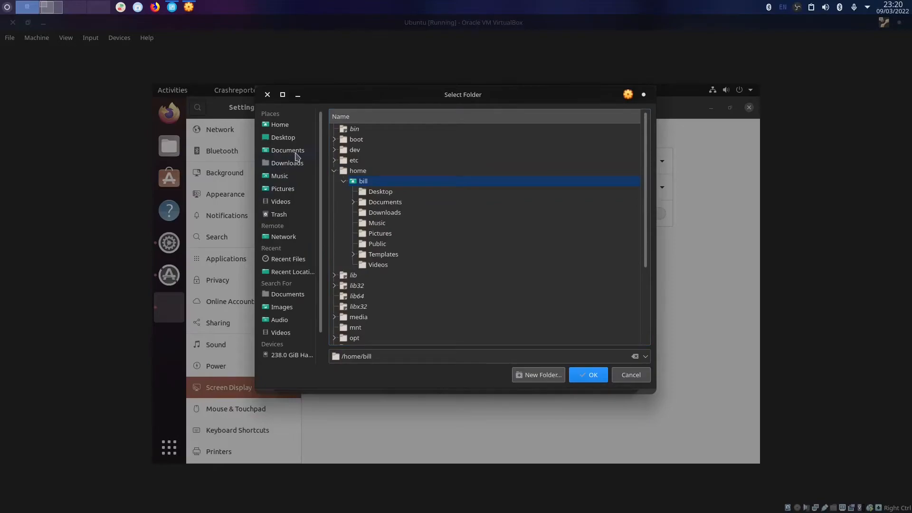
left_click(298, 165)
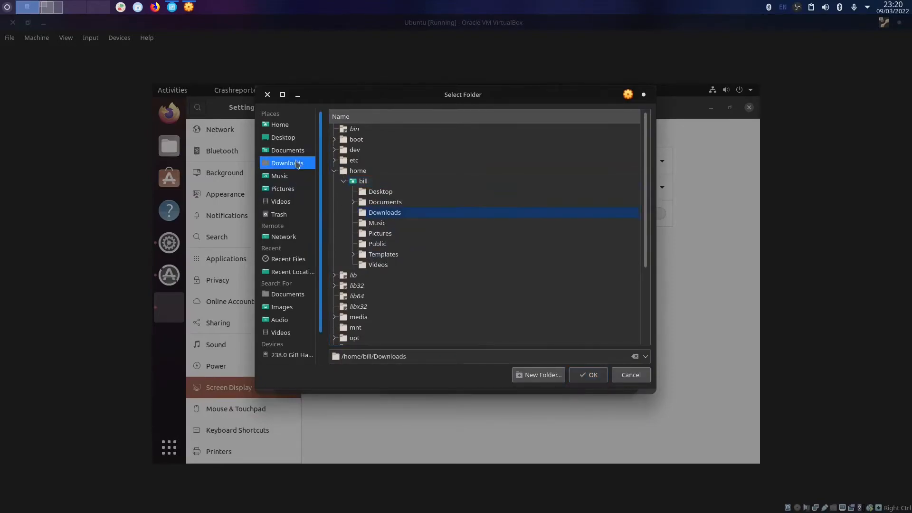
left_click(297, 152)
left_click(354, 202)
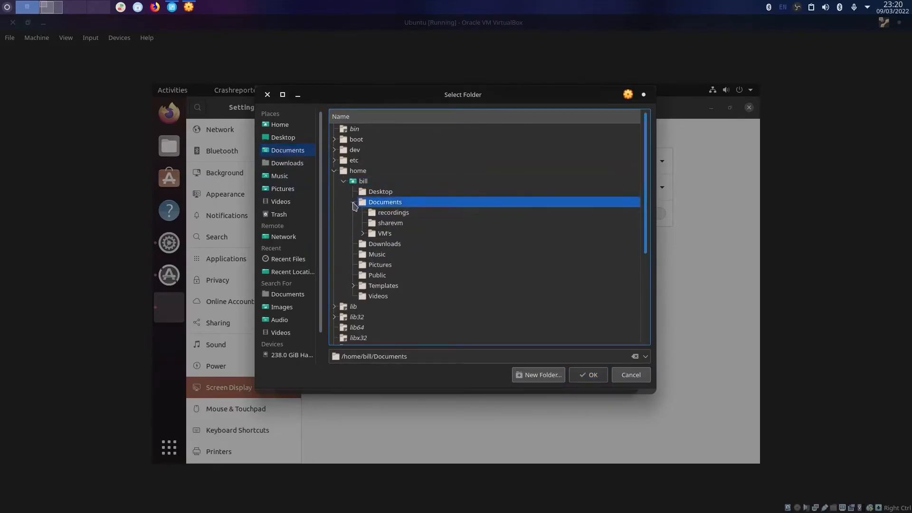
left_click(390, 224)
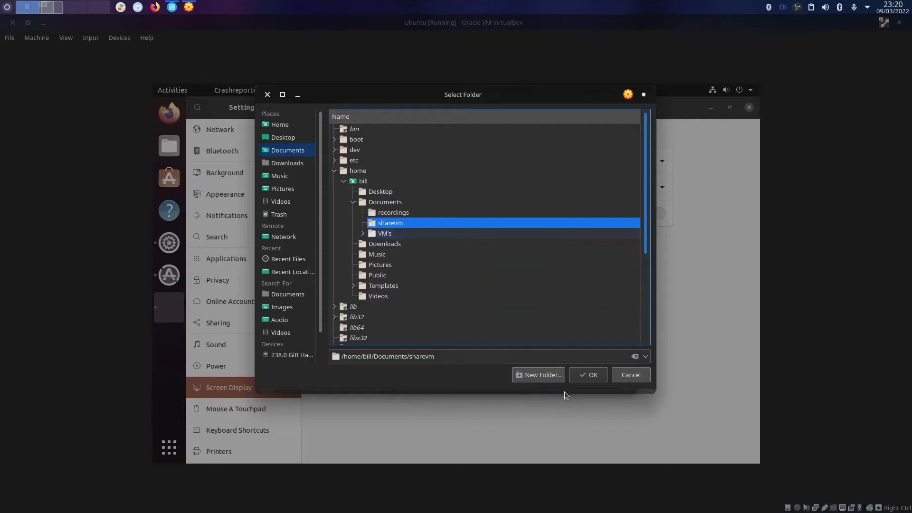
left_click(588, 375)
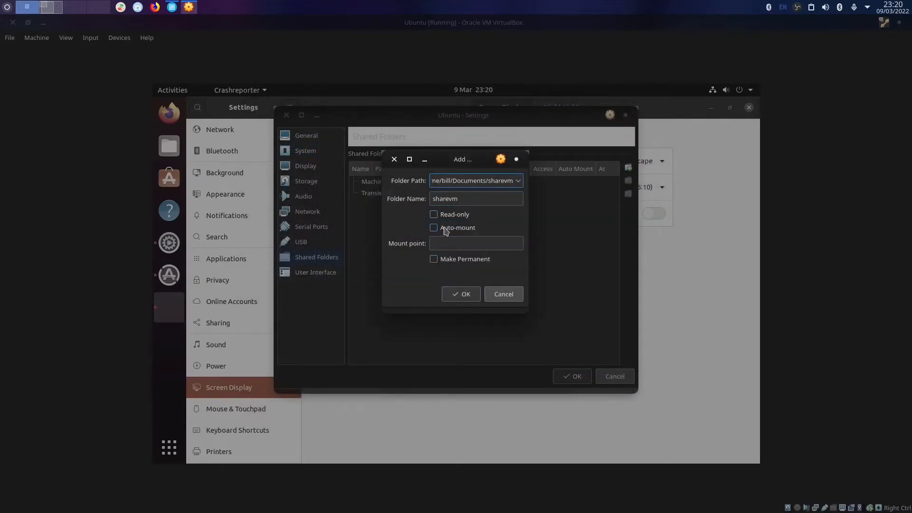
left_click(447, 228)
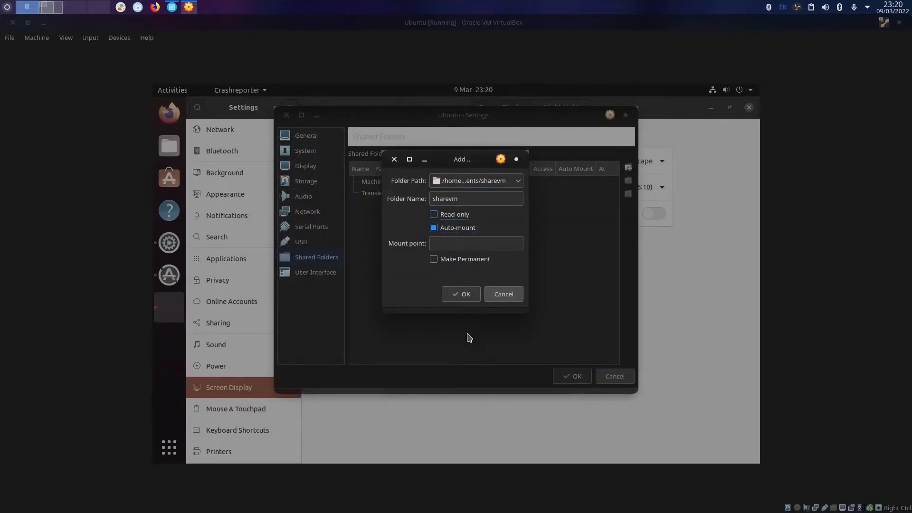
left_click(433, 259)
left_click(461, 294)
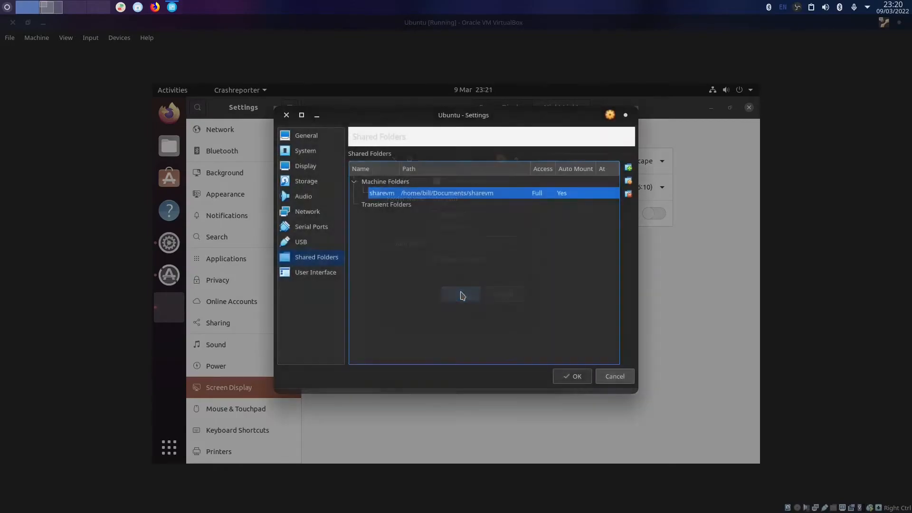
left_click(575, 377)
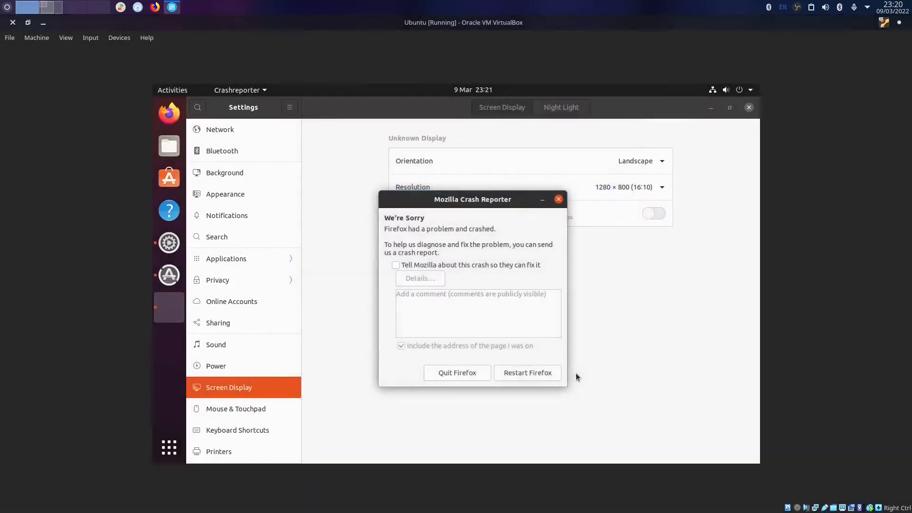
Dismiss the Firefox crash report, close guest Settings, and postpone the software updates.
left_click(560, 199)
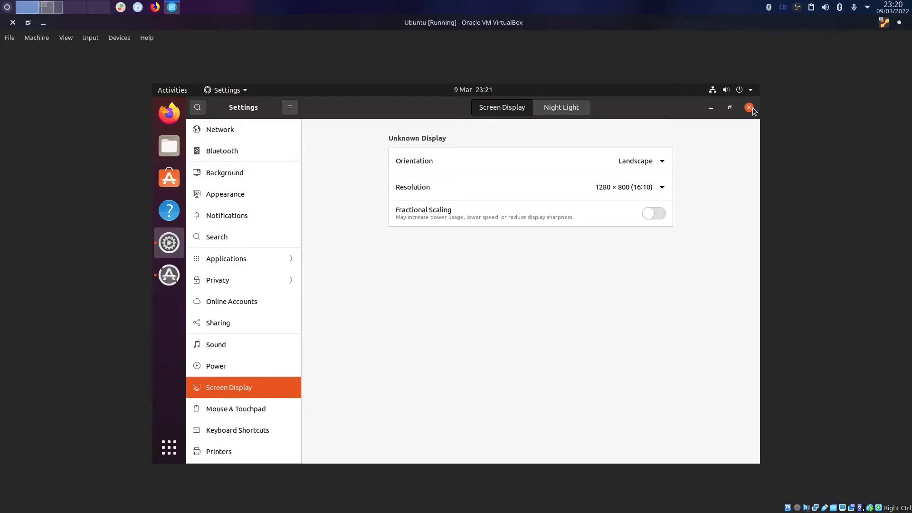
scroll(271, 346, "down", 5)
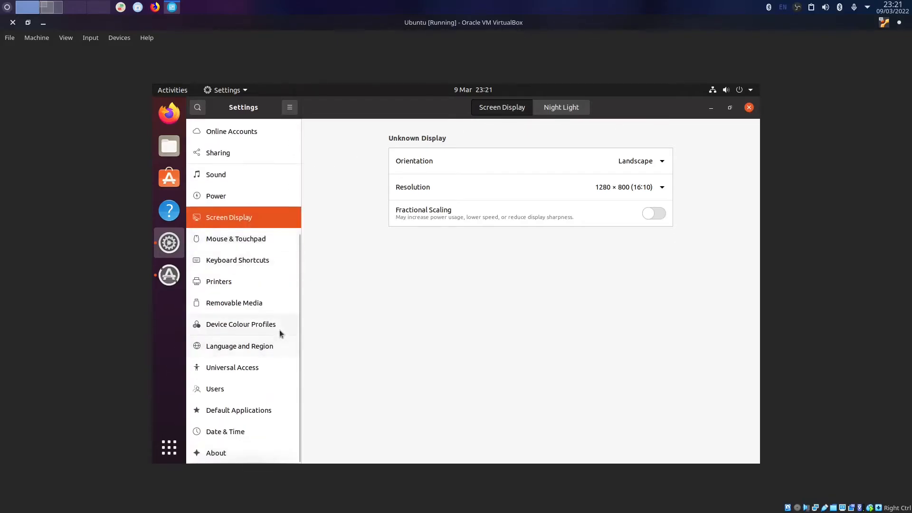
left_click(749, 108)
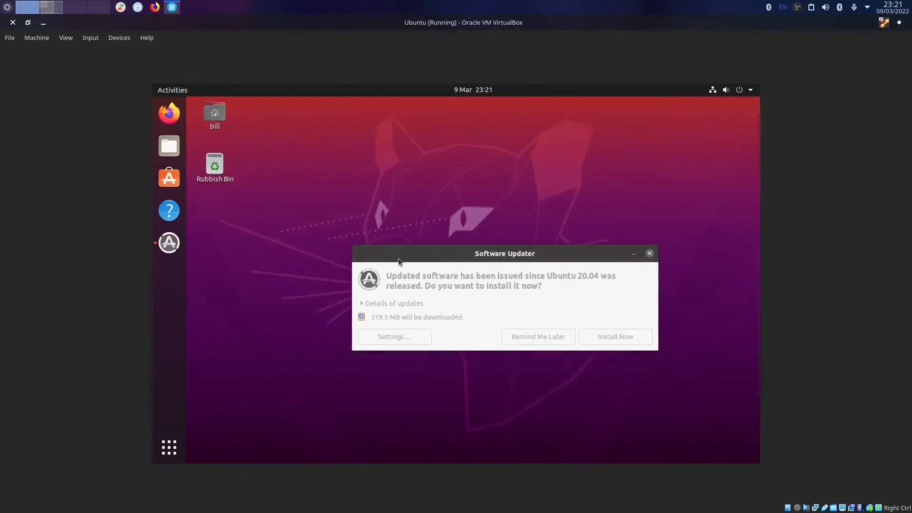
left_click(531, 327)
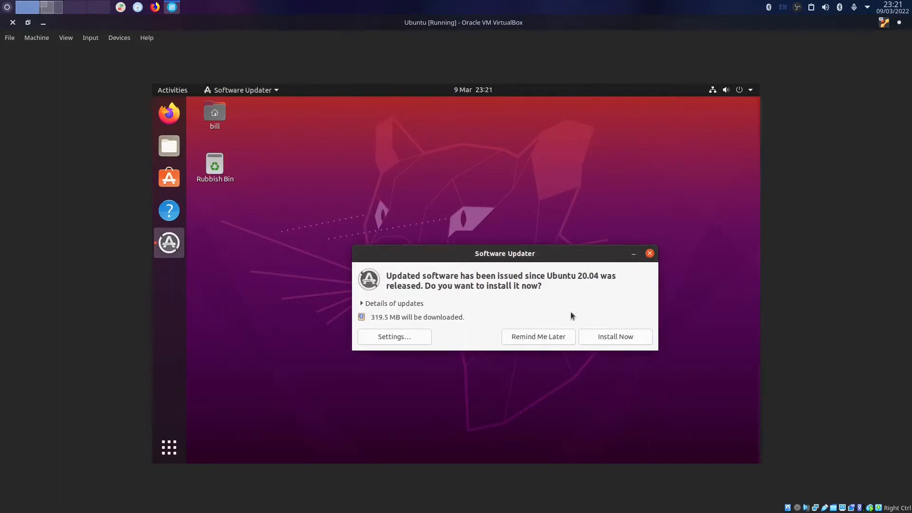
left_click(557, 337)
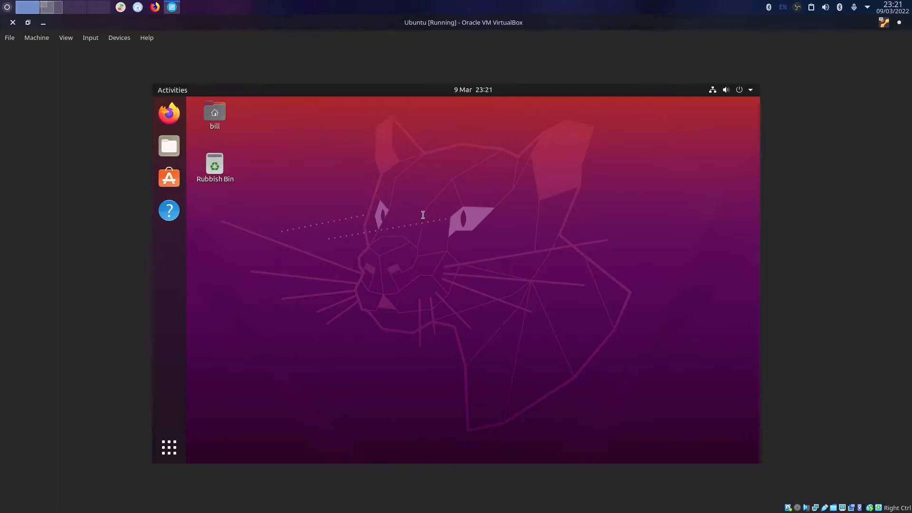
In a guest terminal, run sudo fdisk -l with the account password and review the disks.
key("ctrl+alt+t")
type("fdisk")
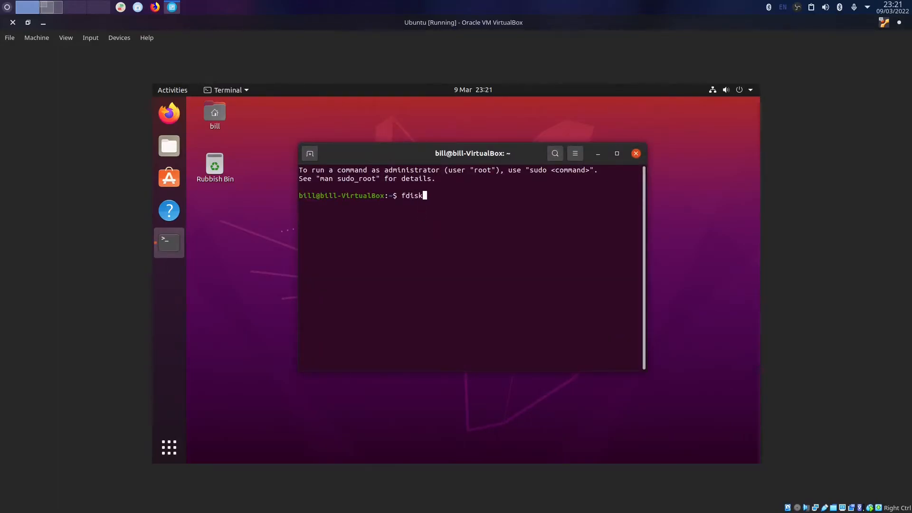
key("Return")
key("Up")
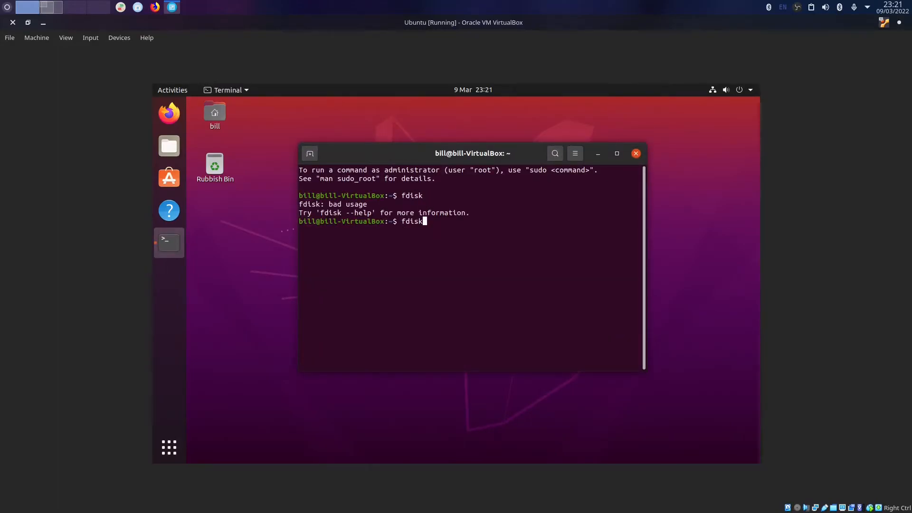
key("Return")
key("Up")
type("sudo")
key("Return")
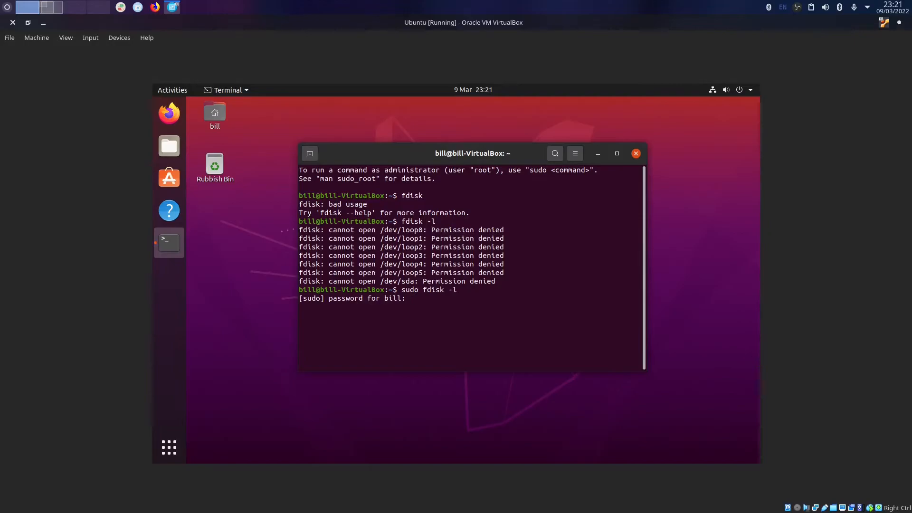
key("Return")
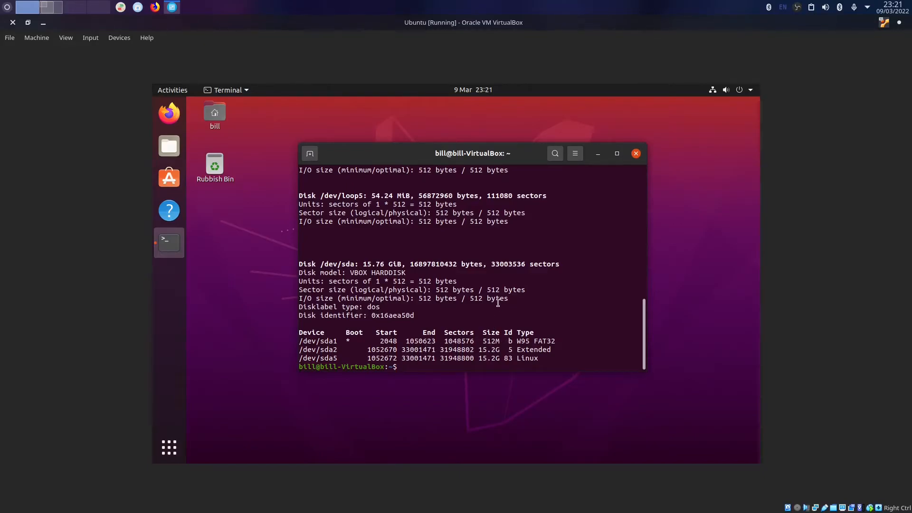
scroll(644, 271, "up", 6)
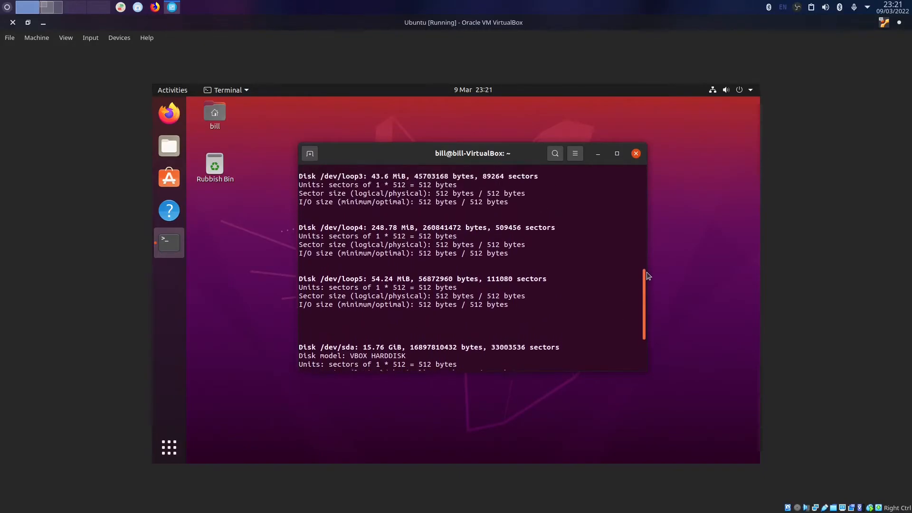
left_click_drag(645, 252, 642, 201)
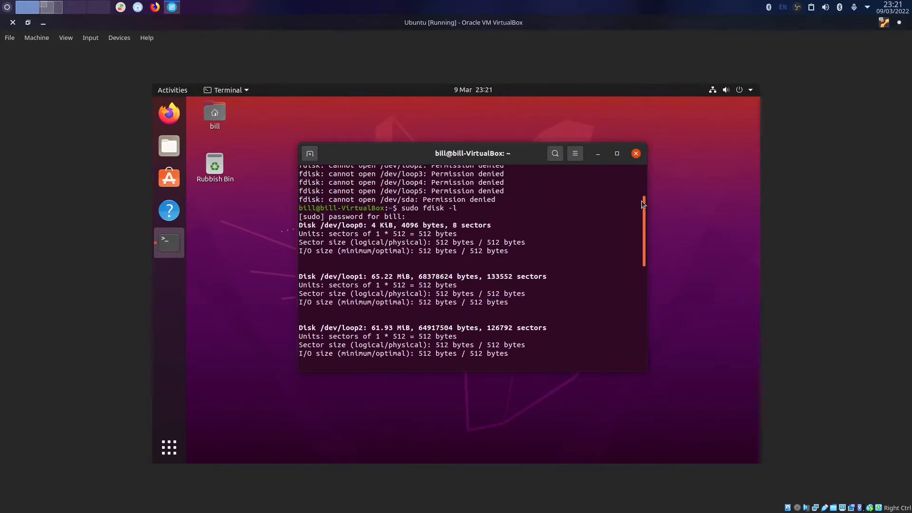
scroll(642, 205, "down", 10)
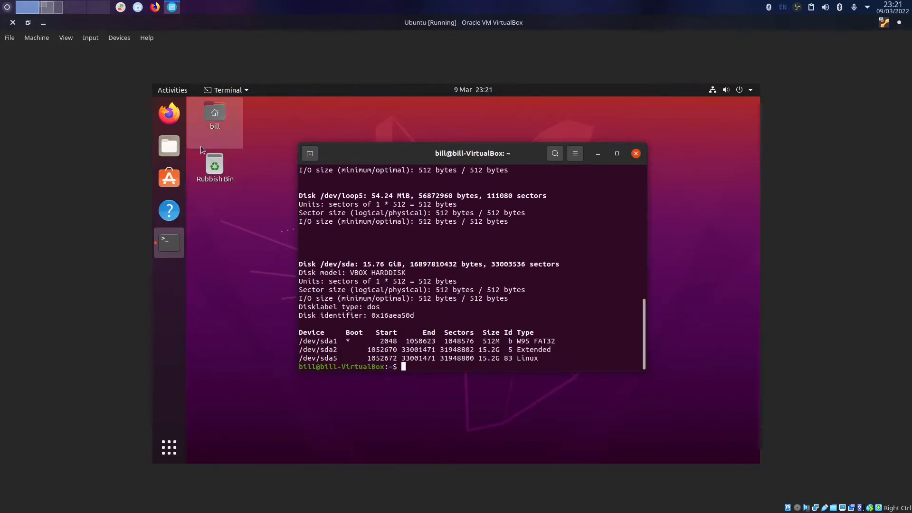
Browse Files > Other Locations > Windows Network, dismiss the access error, then switch to the VMware workspace.
left_click(169, 146)
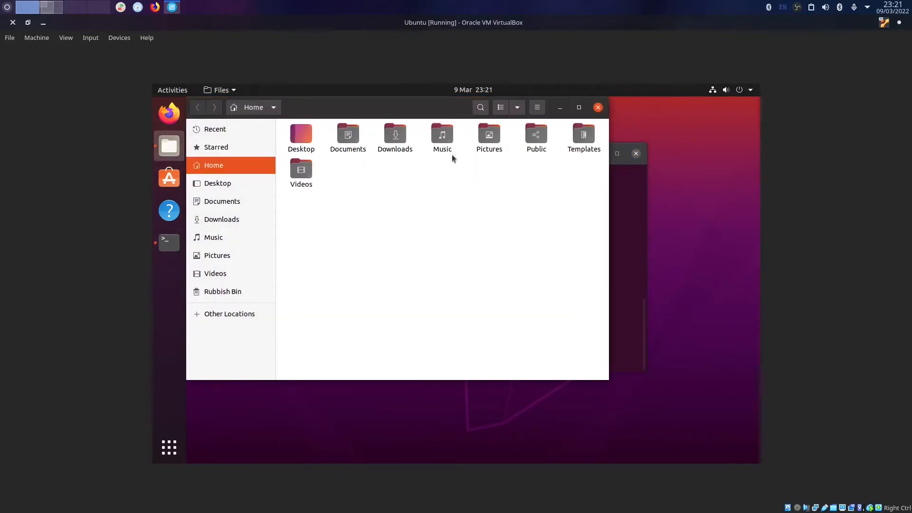
left_click(209, 313)
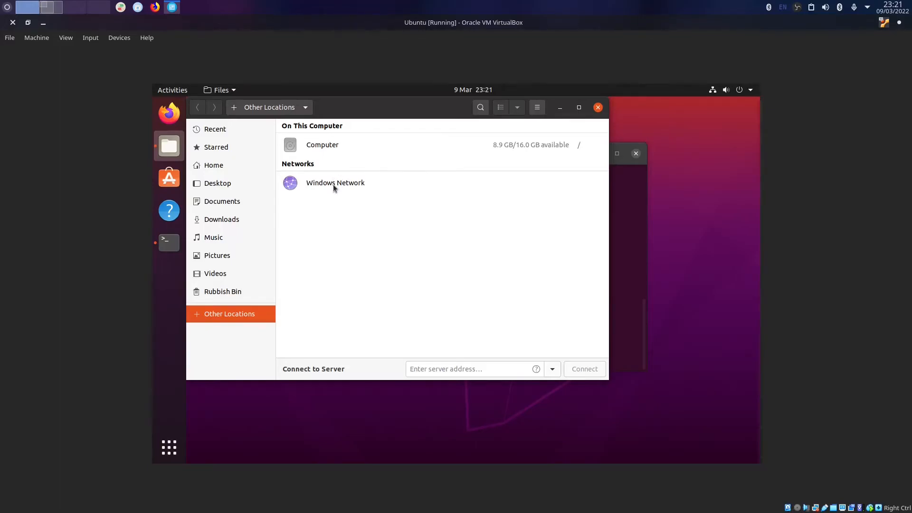
left_click(332, 184)
left_click(378, 265)
left_click(56, 8)
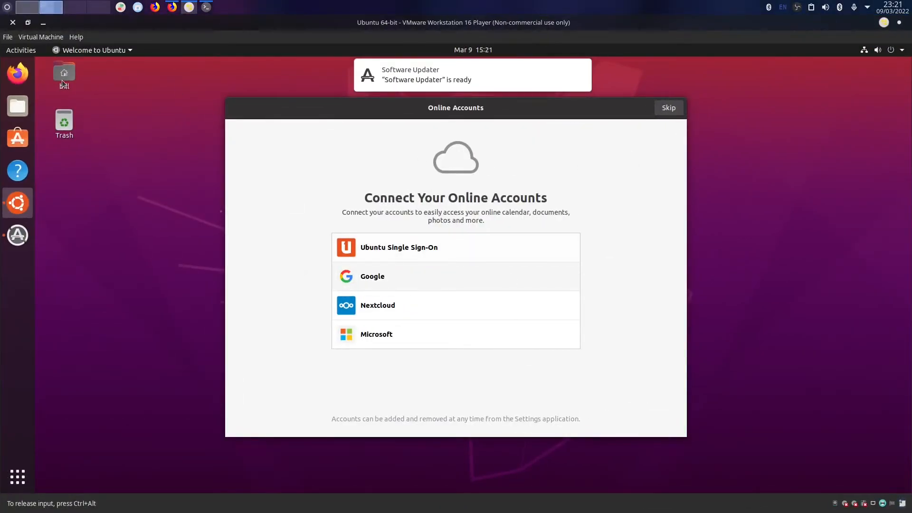
Review the Player Preferences dialog and close it without changes.
left_click(54, 38)
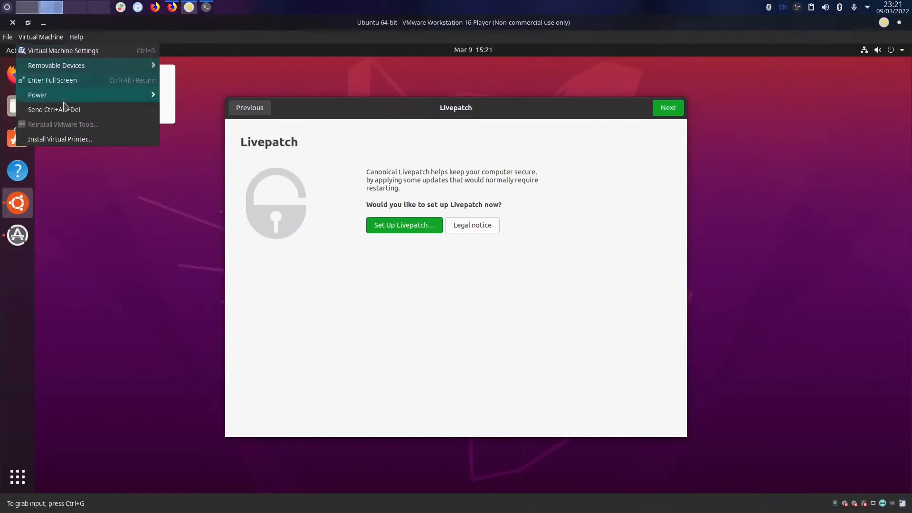
mouse_move(8, 38)
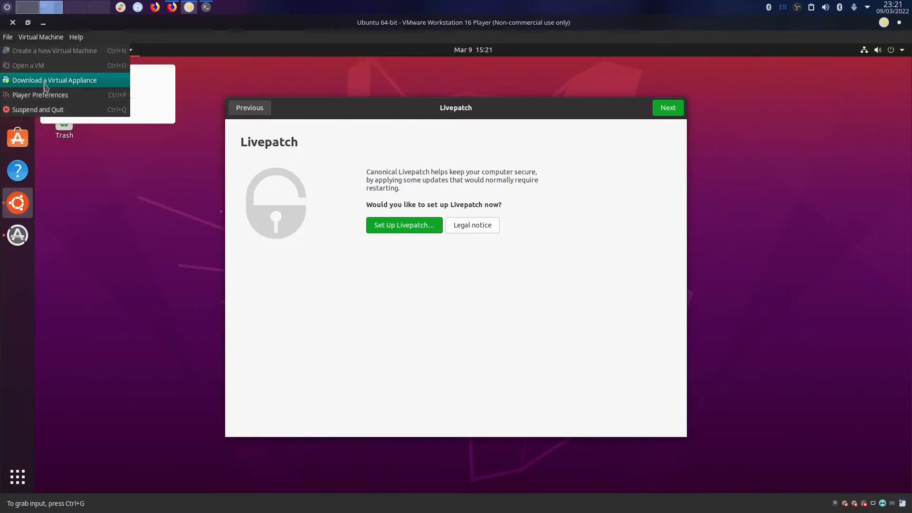
left_click(48, 99)
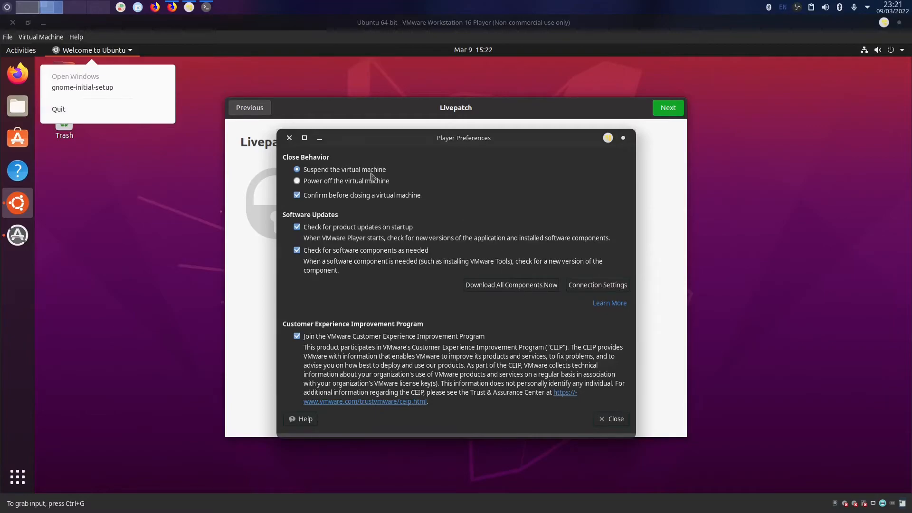
left_click(289, 138)
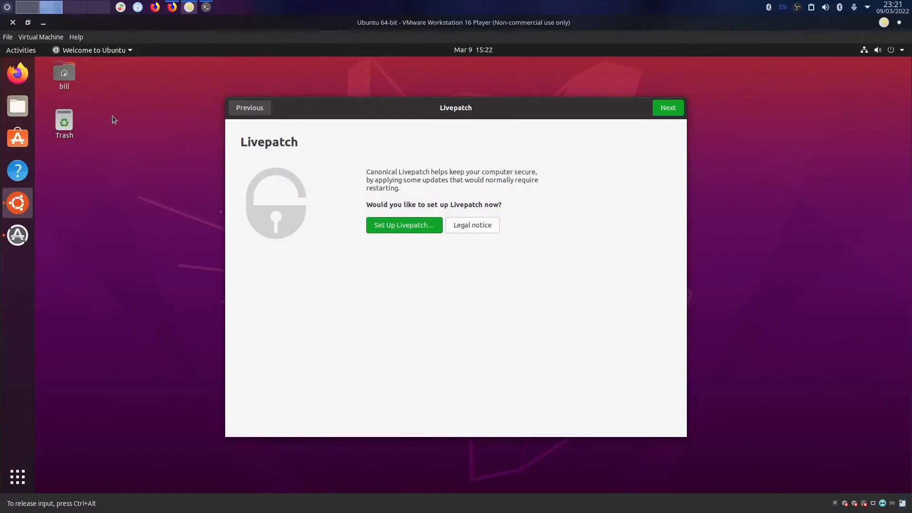
Release input to the host, close the VMware VM window and choose to suspend it.
key("ctrl+alt")
left_click(17, 25)
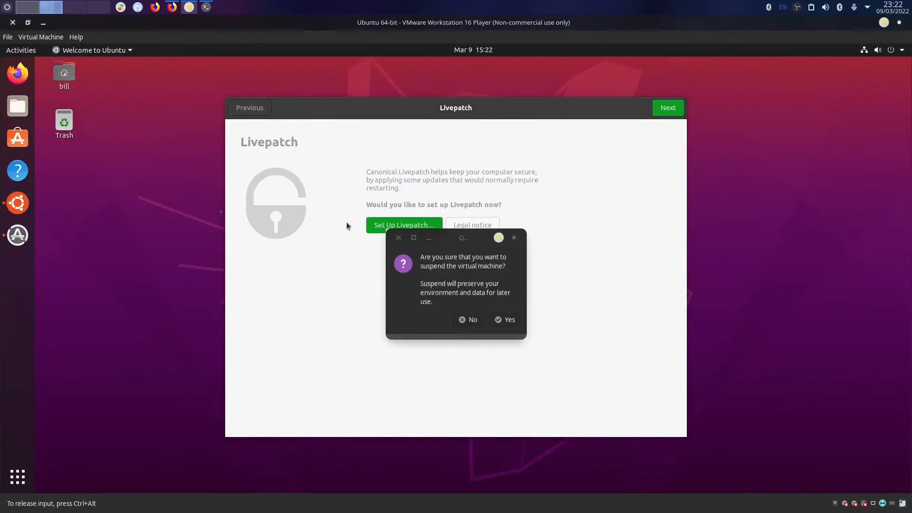
left_click(510, 321)
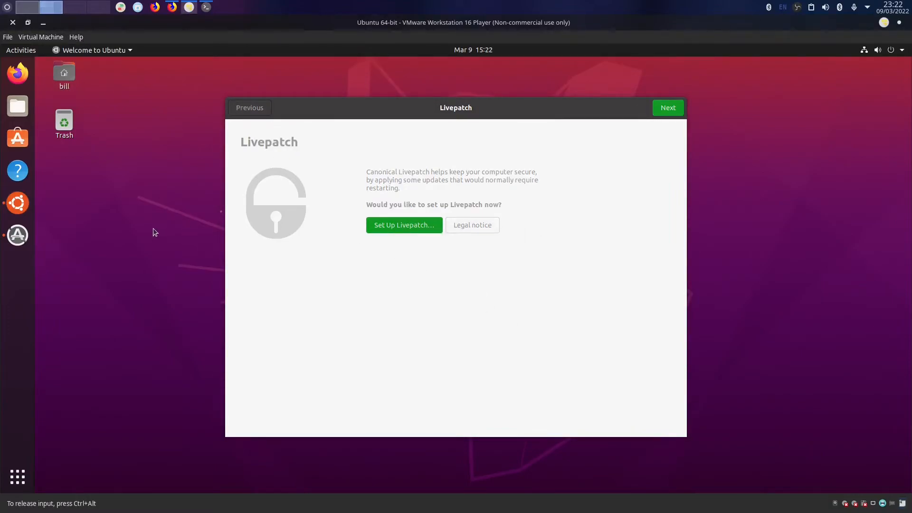
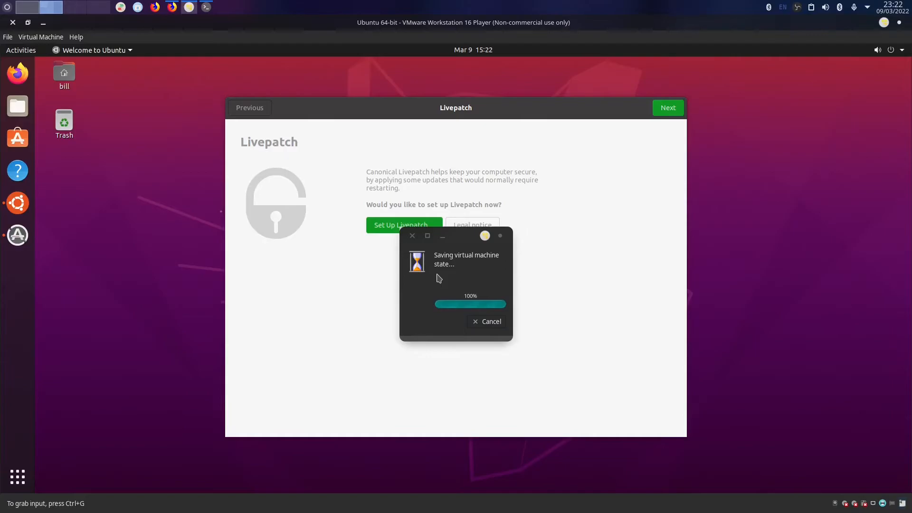
Un-maximize the VMware window, close Firefox, and move the VM window toward the middle.
left_click_drag(81, 23, 434, 159)
left_click(86, 41)
left_click(173, 9)
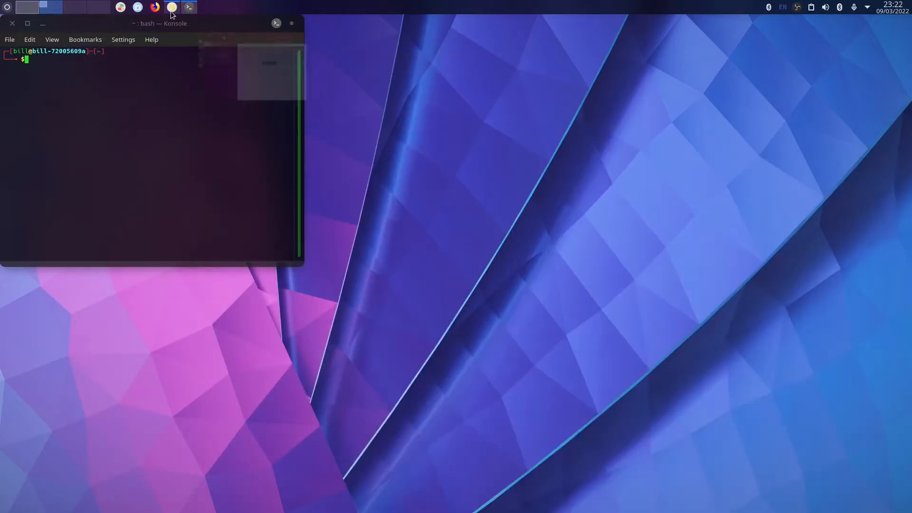
left_click(172, 9)
left_click_drag(579, 168, 344, 66)
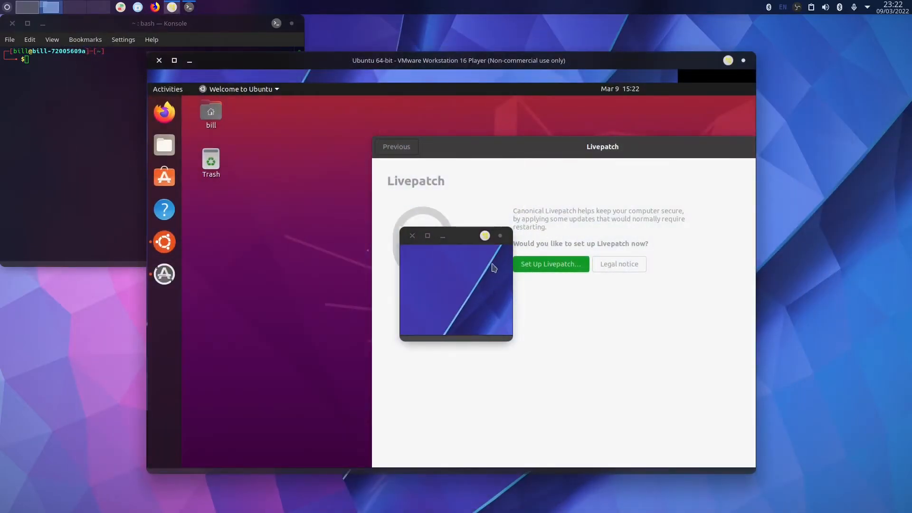
Reposition the saving-progress window, then close the frozen VMware window from its title-bar menu.
left_click_drag(459, 231, 465, 210)
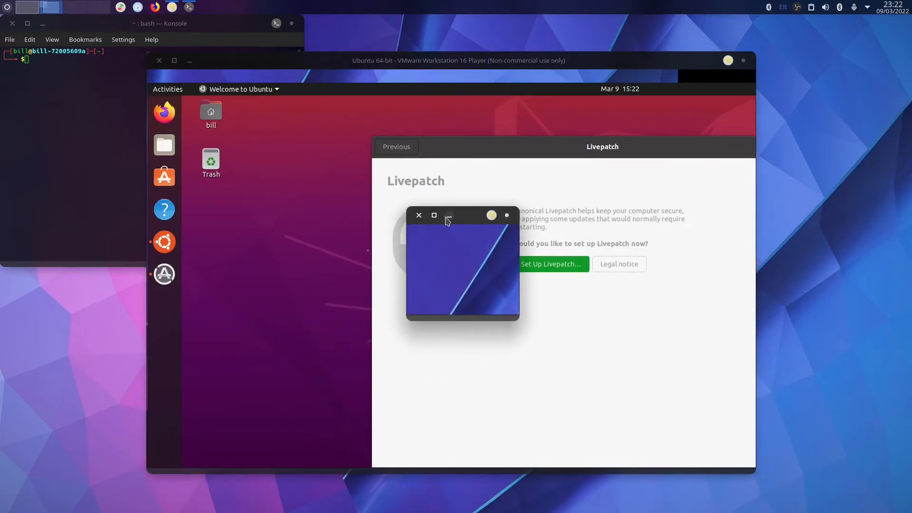
left_click(448, 219)
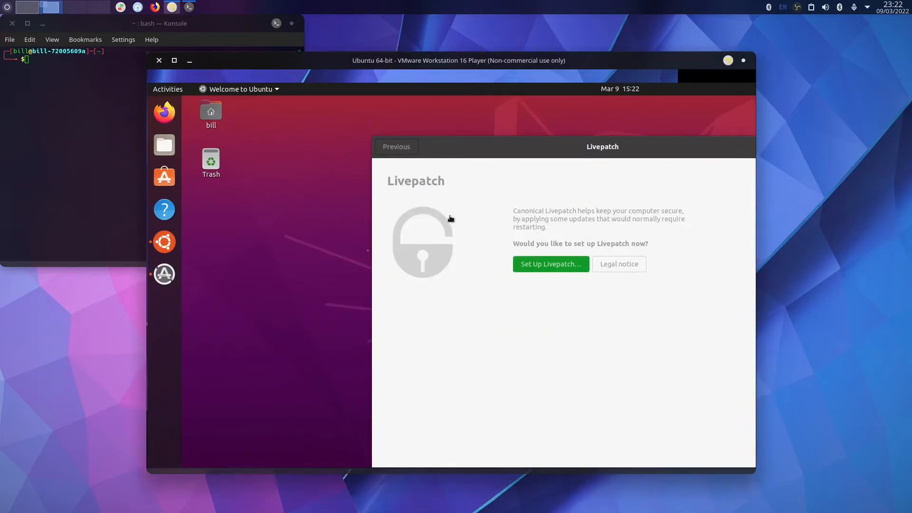
left_click(173, 8)
left_click(174, 8)
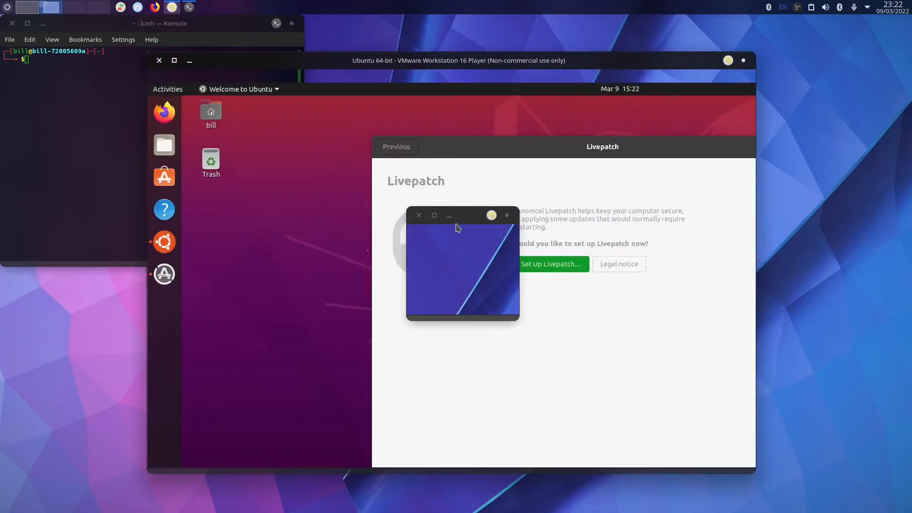
left_click(462, 245)
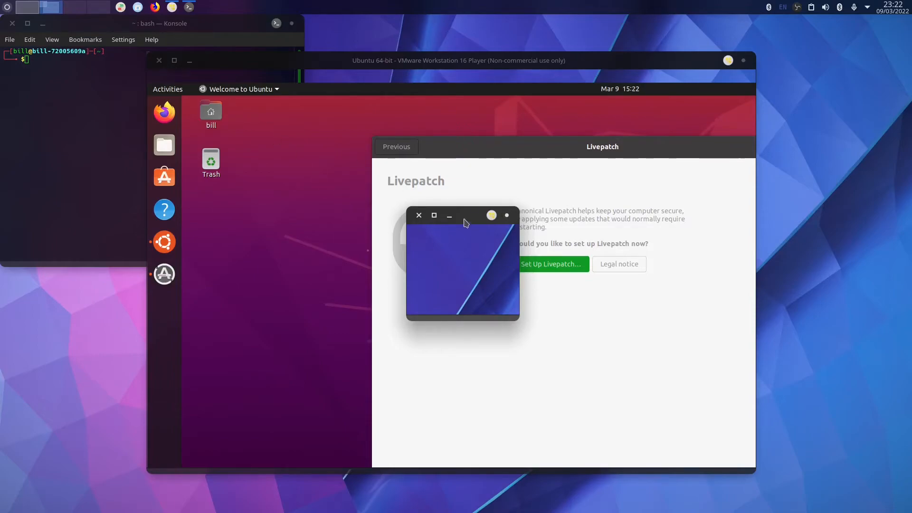
left_click(419, 217)
left_click(397, 147)
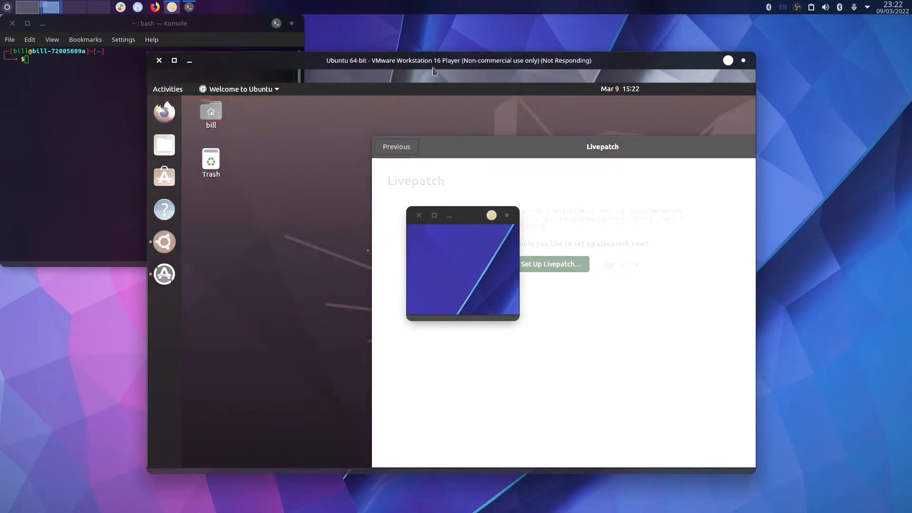
right_click(475, 63)
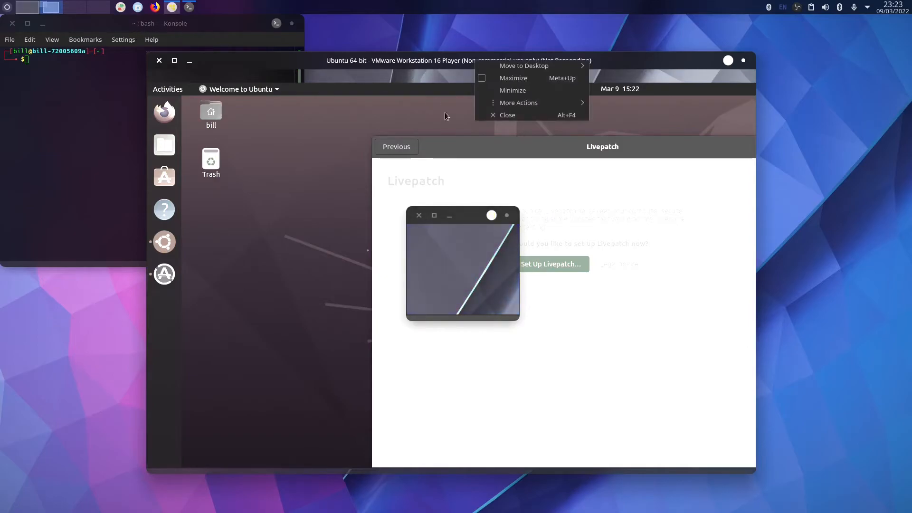
left_click(483, 115)
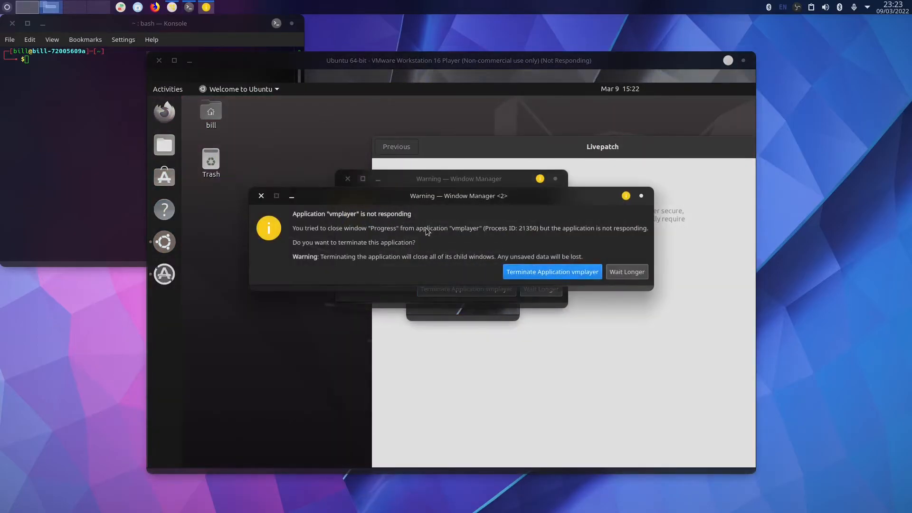
Terminate the hung vmplayer and relaunch VMware Player via a 'vm' launcher search.
left_click(549, 270)
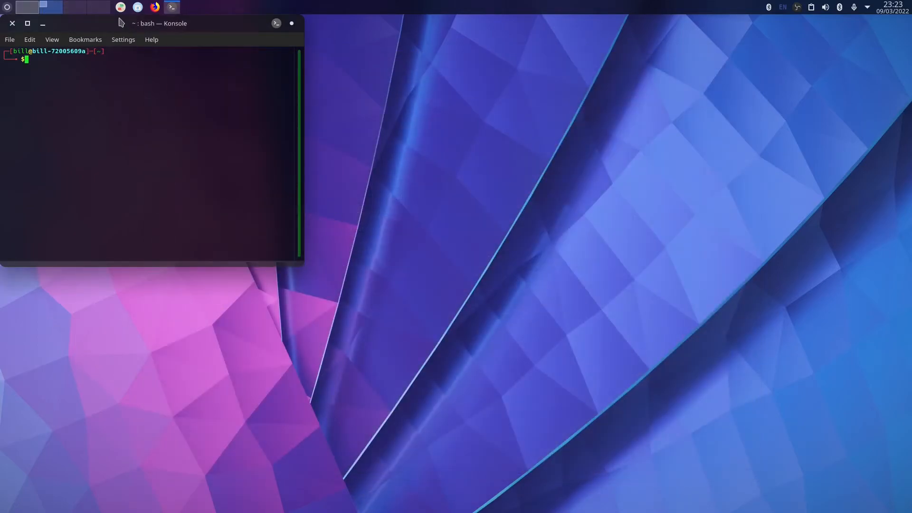
key("super")
type("vm")
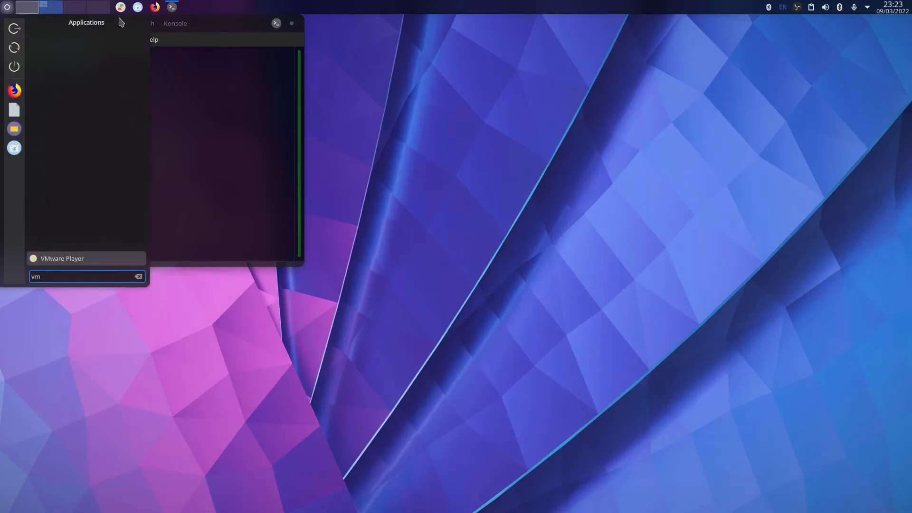
key("Return")
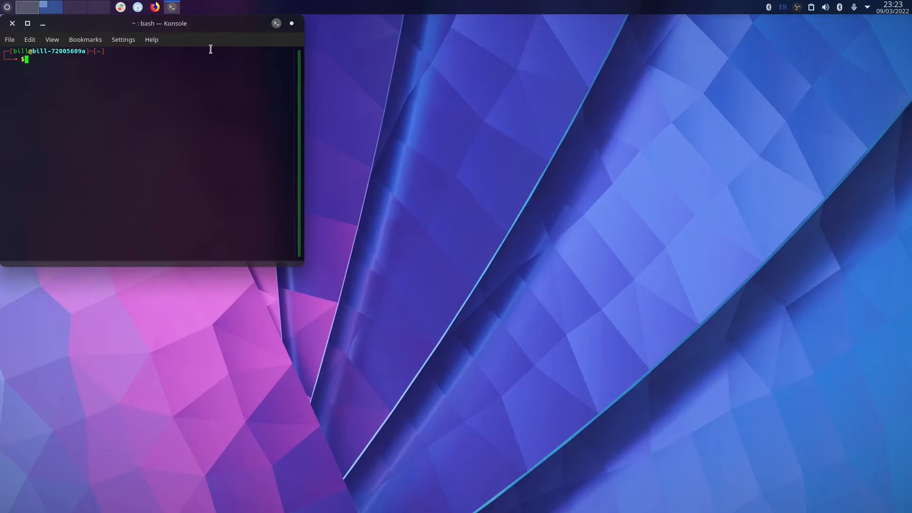
Select Ubuntu 64-bit, dismiss the opening error, power it on, and clear the swap-space hint.
left_click(361, 73)
right_click(360, 73)
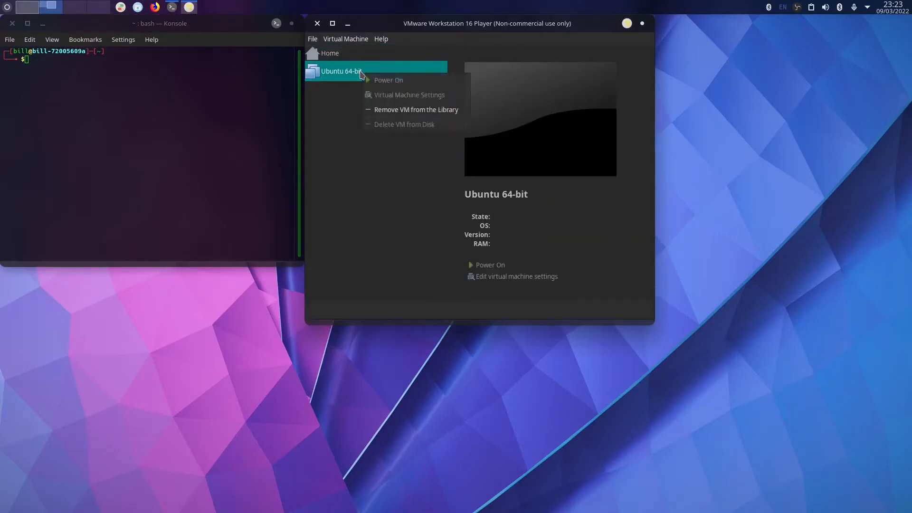
left_click(388, 147)
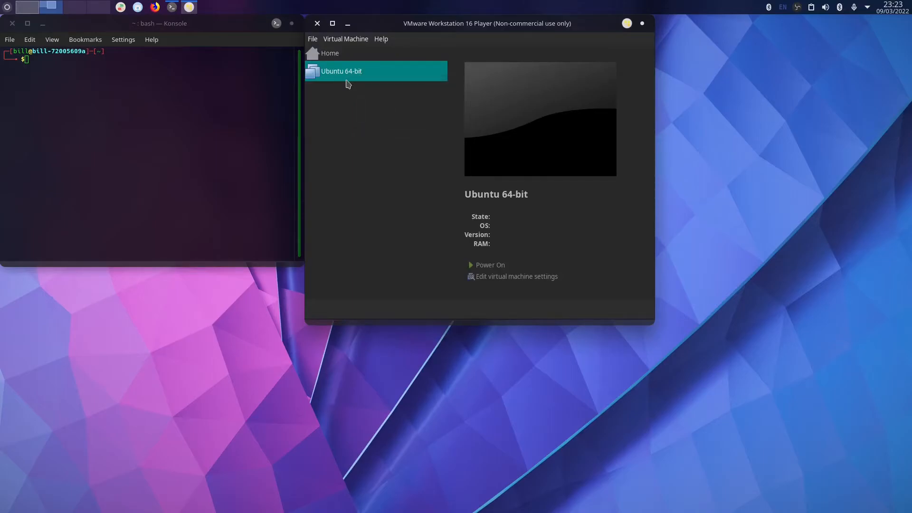
left_click(331, 39)
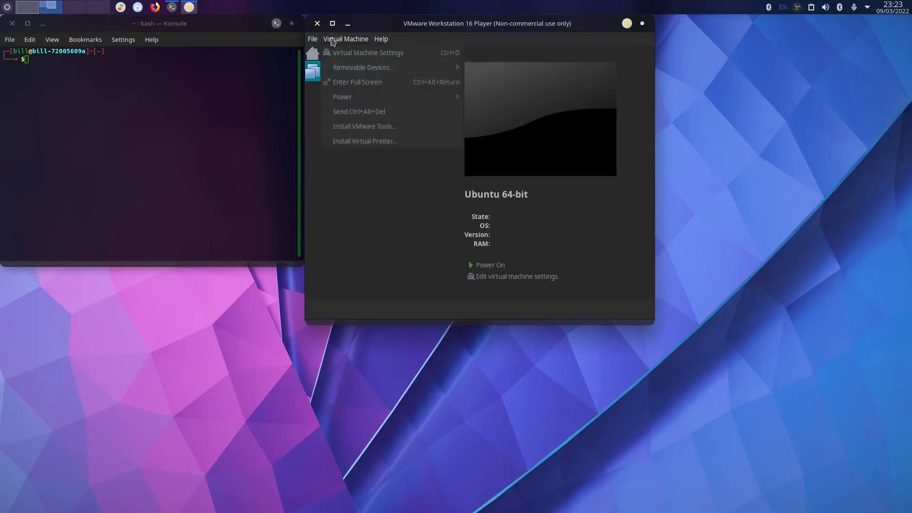
left_click(309, 118)
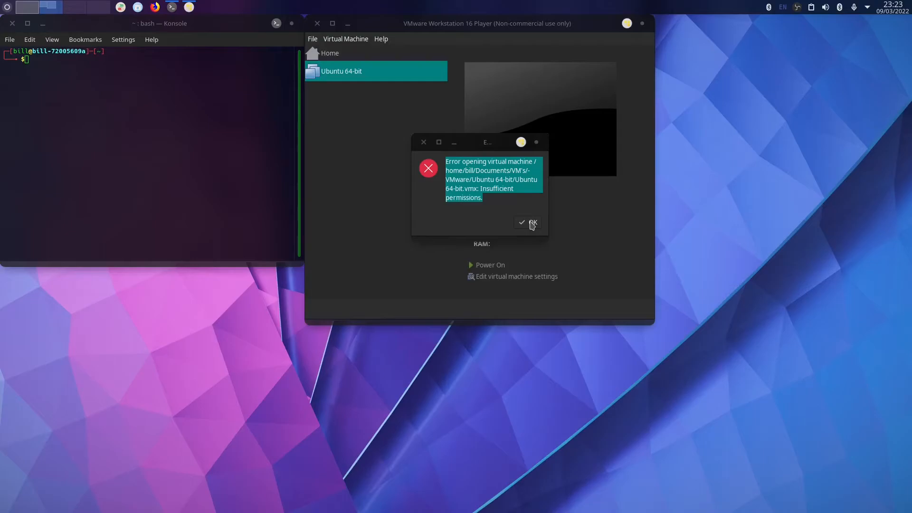
left_click(531, 228)
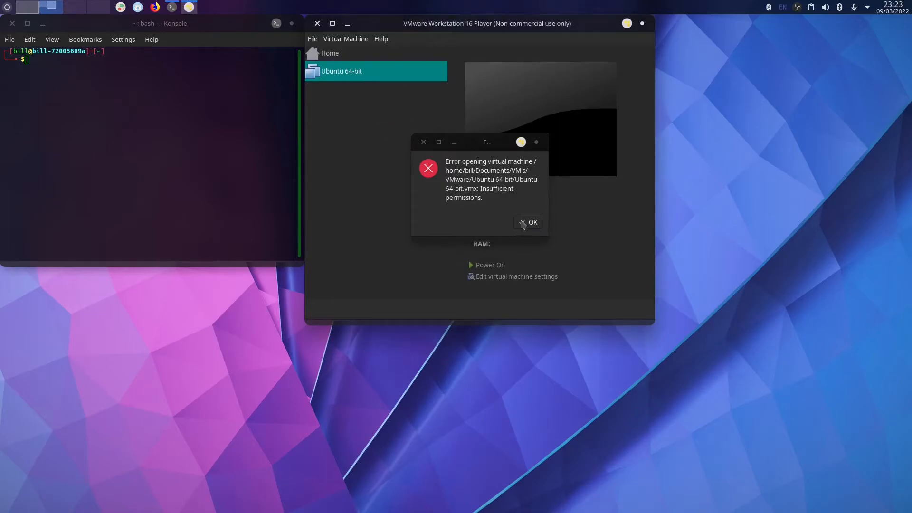
left_click(524, 222)
double_click(342, 71)
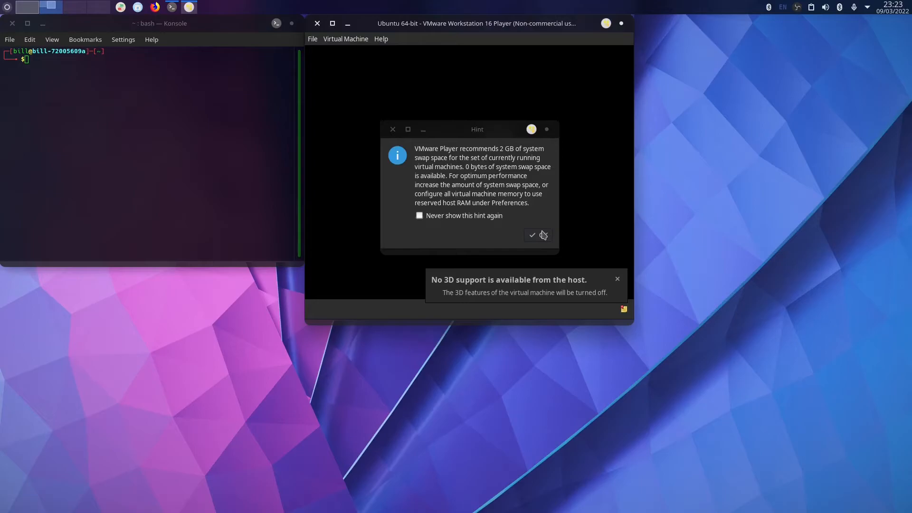
left_click(543, 235)
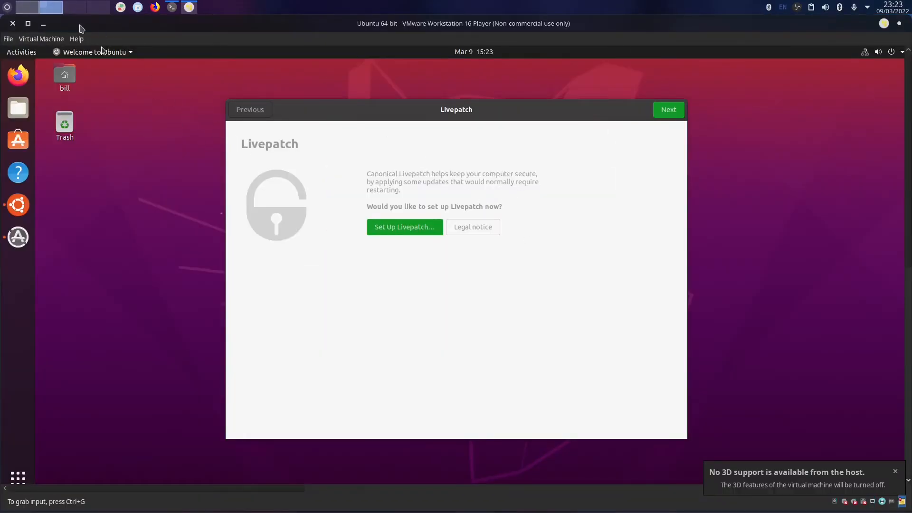
Open Virtual Machine Settings and review the hardware: 4 GB memory, 2 processors, 20 GB disk, NAT.
left_click(40, 40)
mouse_move(150, 67)
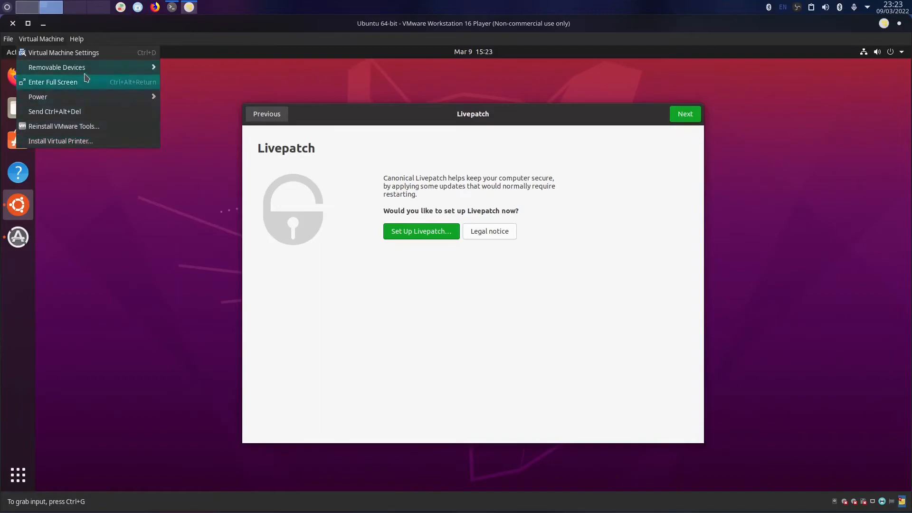
mouse_move(85, 73)
mouse_move(189, 74)
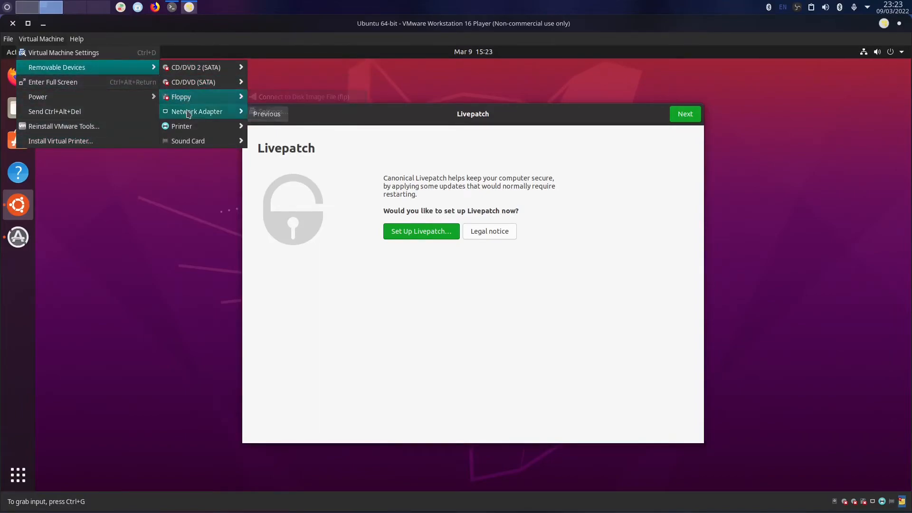
mouse_move(188, 113)
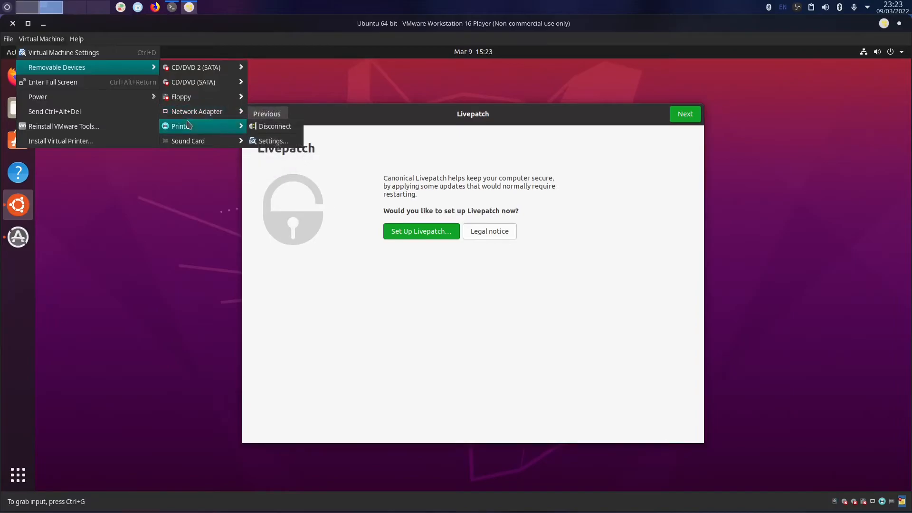
left_click(273, 140)
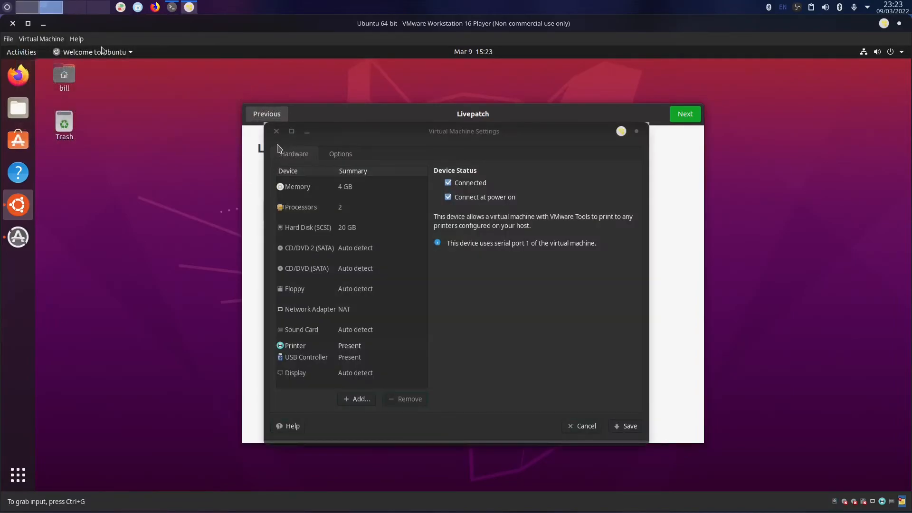
left_click(342, 155)
left_click(310, 155)
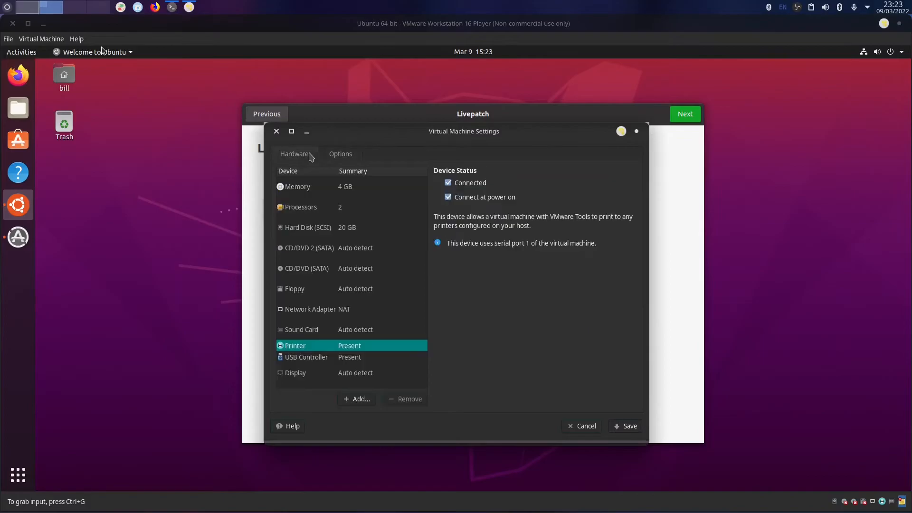
left_click_drag(335, 139, 344, 95)
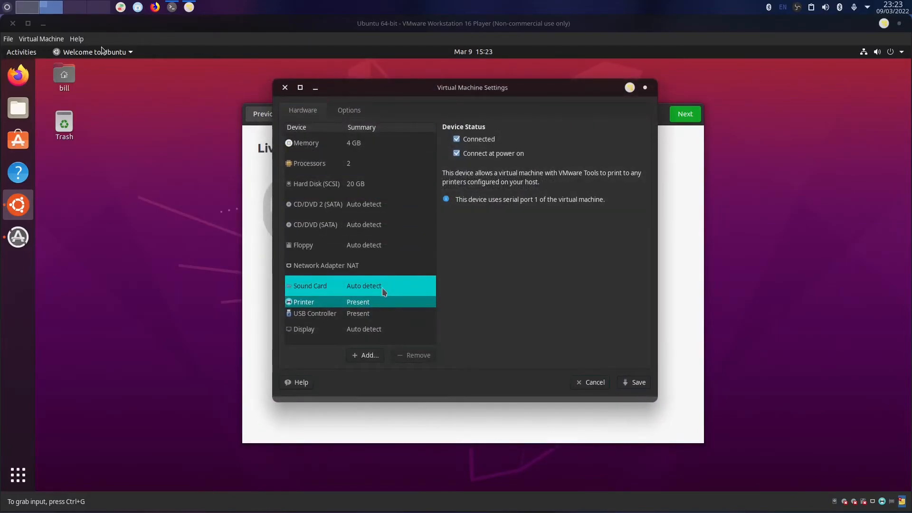
Set Shared Folders to Always enabled and choose Documents/sharevm as the new share's host path.
left_click(354, 112)
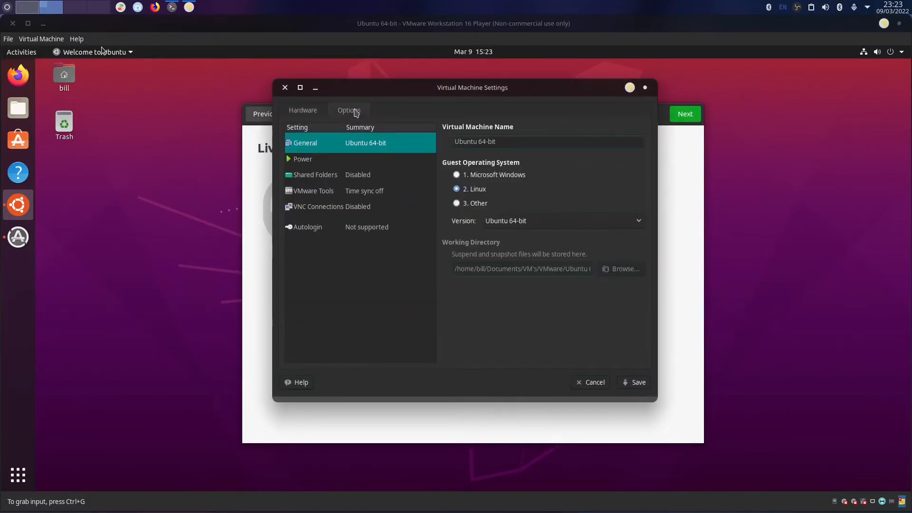
left_click(340, 177)
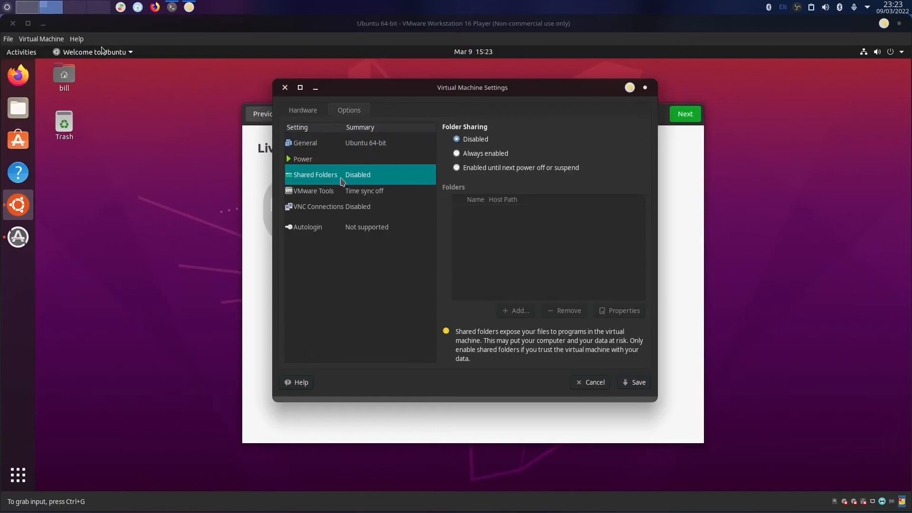
left_click(472, 154)
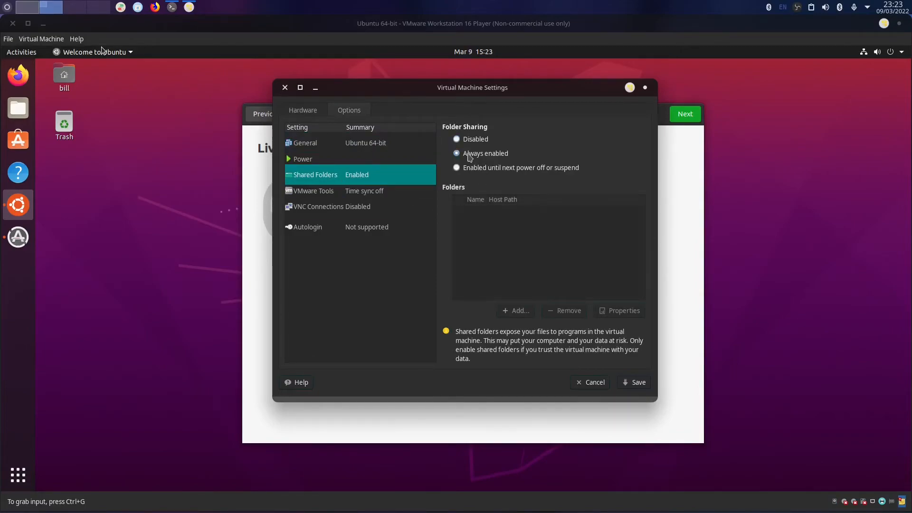
left_click(514, 310)
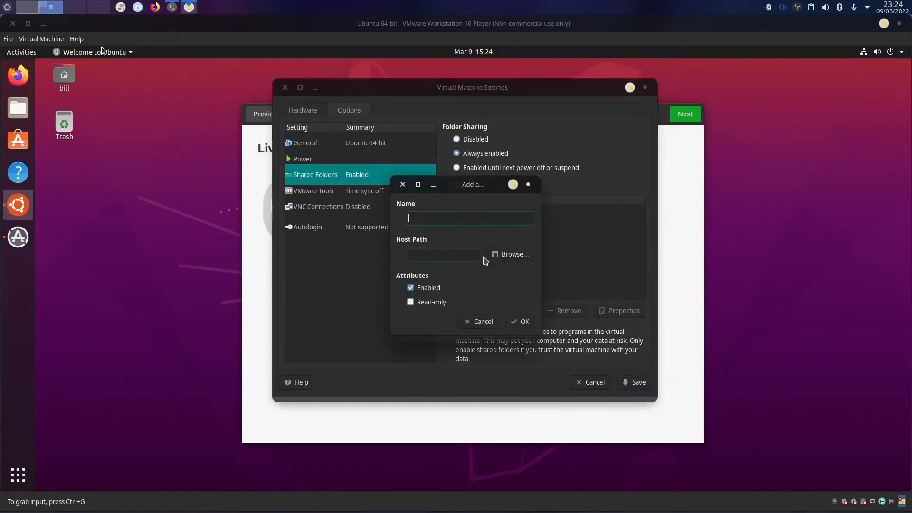
left_click(499, 254)
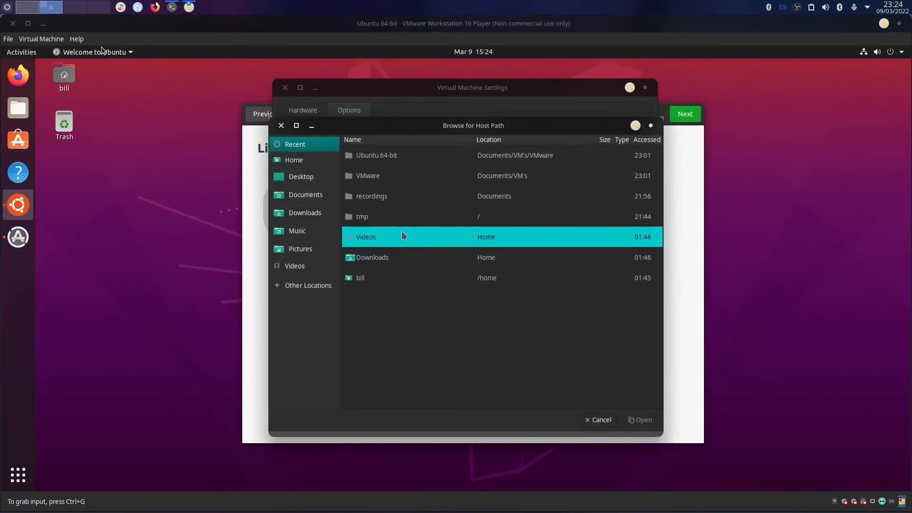
left_click(314, 203)
left_click(386, 200)
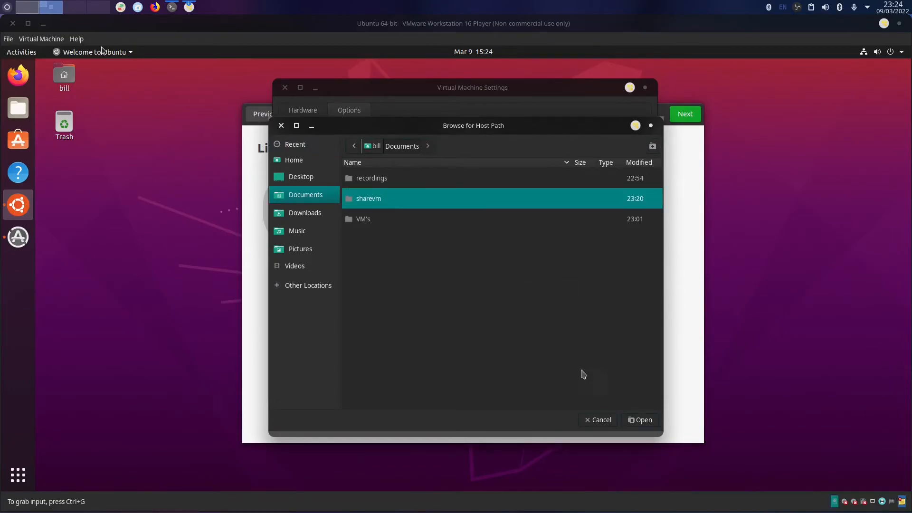
left_click(642, 420)
Name the share 'Share From Parrot', add it, and save the VM settings.
left_click(461, 218)
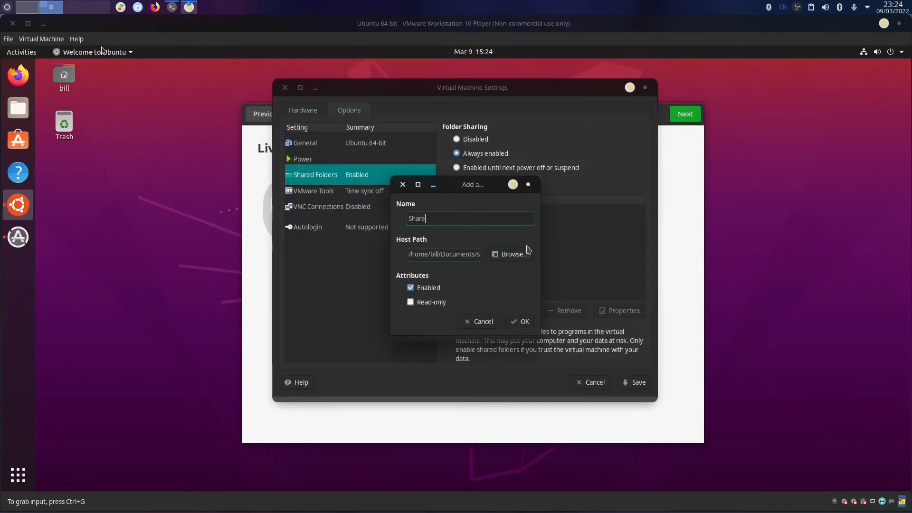
type("Share From Parrot")
left_click(518, 323)
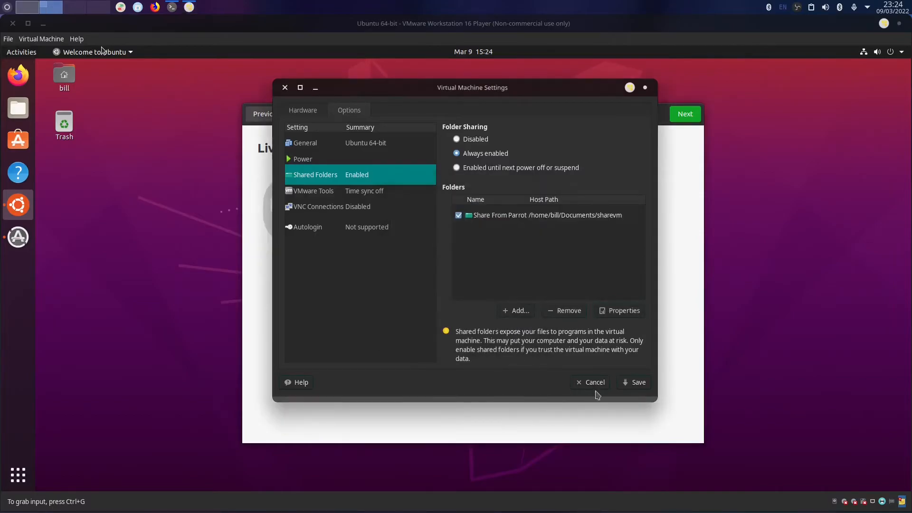
left_click(636, 383)
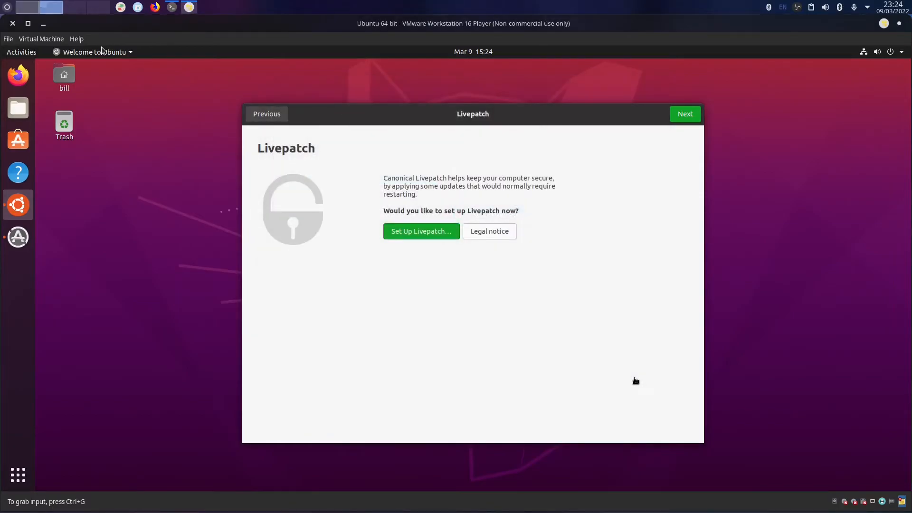
left_click(169, 229)
key("ctrl+alt")
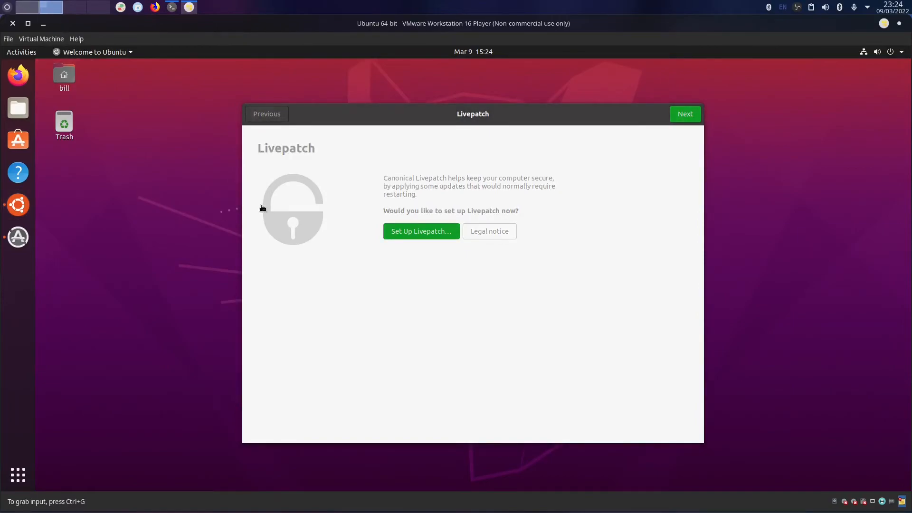
Reboot the Ubuntu guest with 'reboot' in a terminal and boot the Ubuntu GRUB entry.
left_click(115, 183)
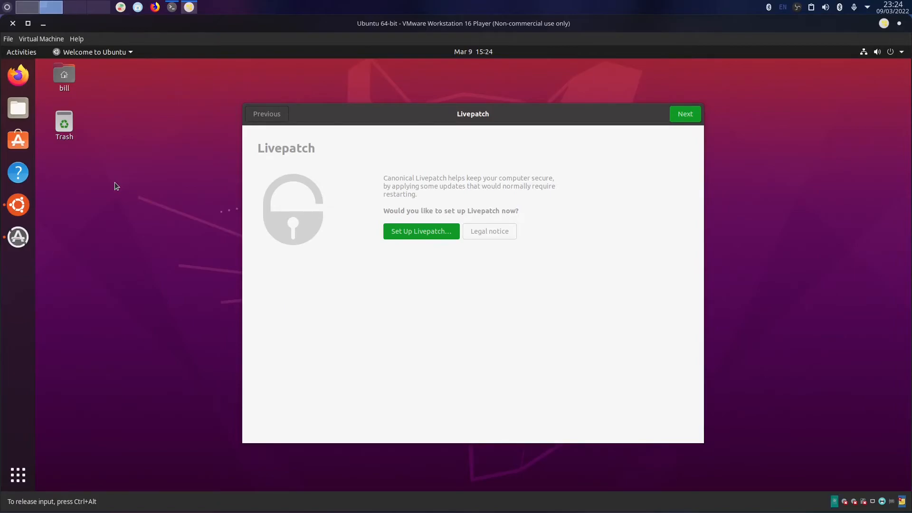
key("ctrl+alt+t")
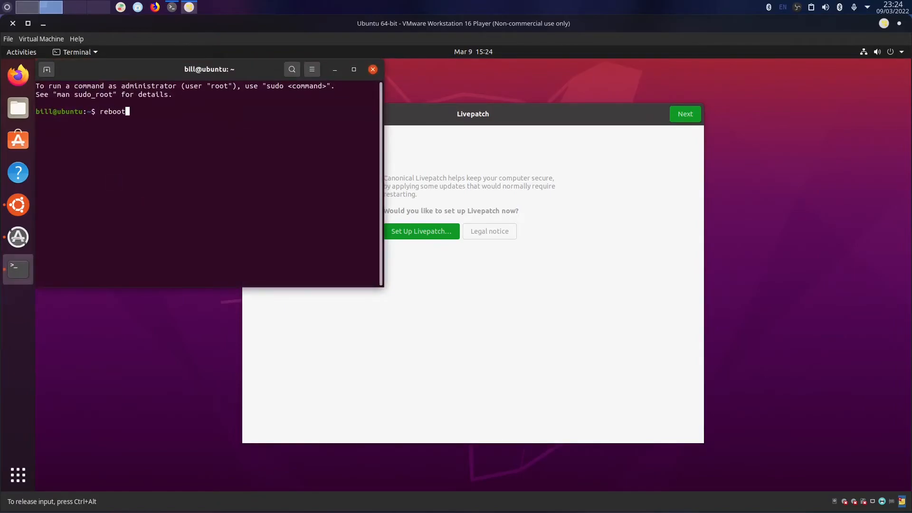
type("reboot")
key("Return")
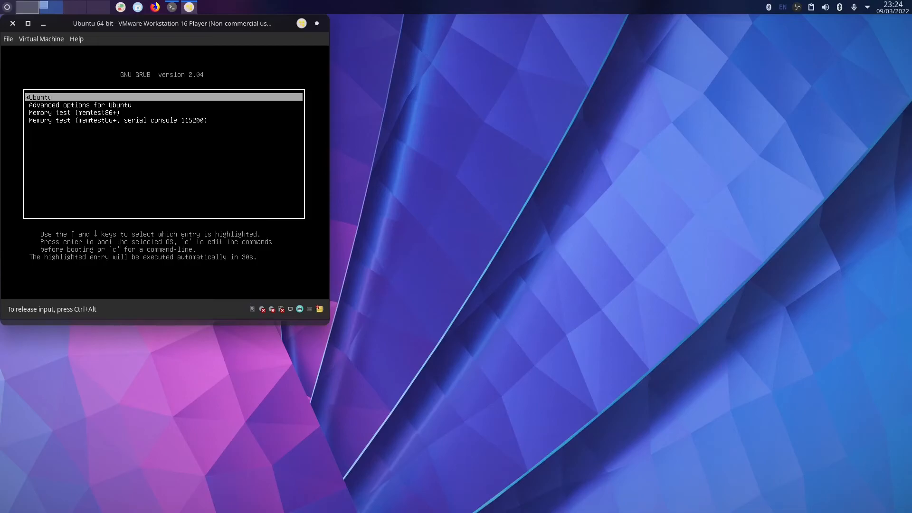
key("Down")
key("Up")
key("Return")
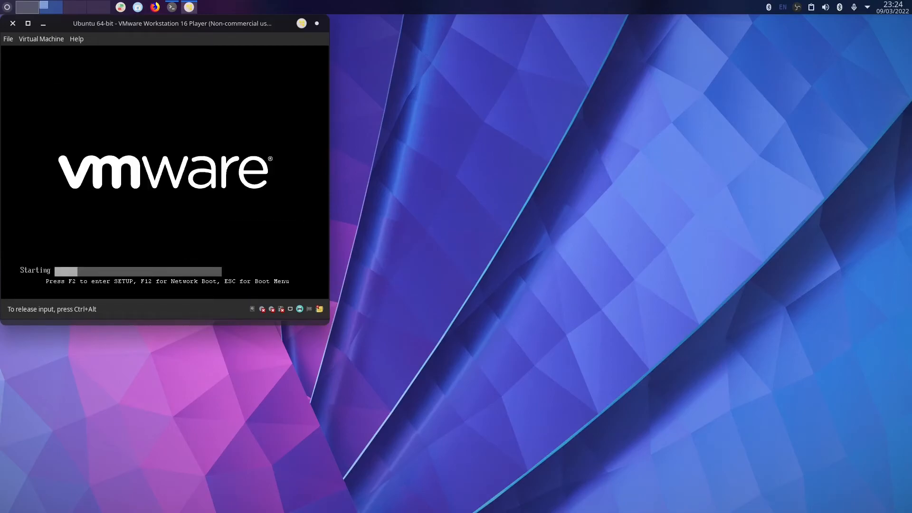
key("Return")
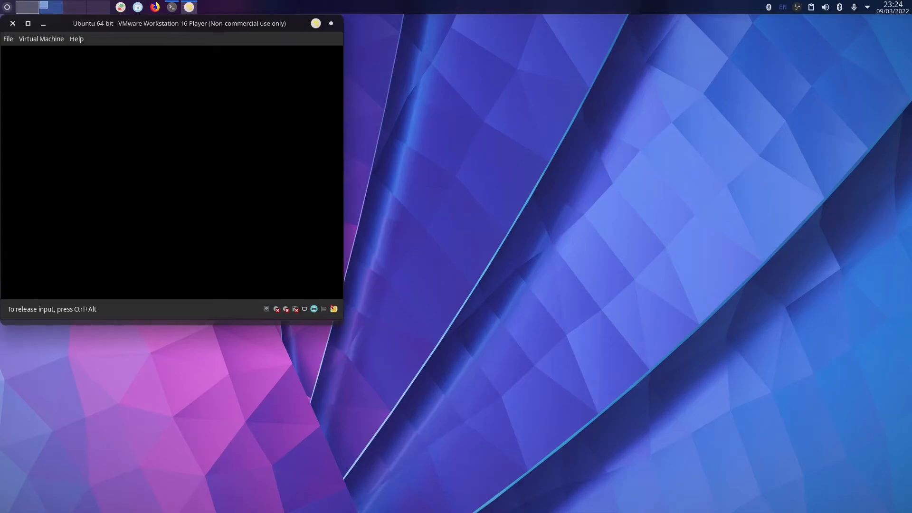
key("ctrl+alt")
left_click_drag(193, 29, 248, 85)
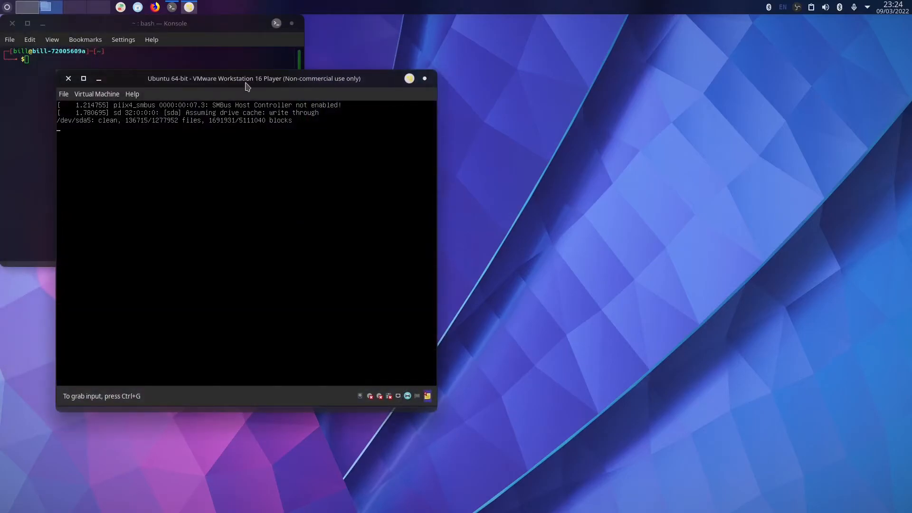
In the VirtualBox guest, reopen Files and check Documents, Music, Videos and Other Locations.
left_click(33, 7)
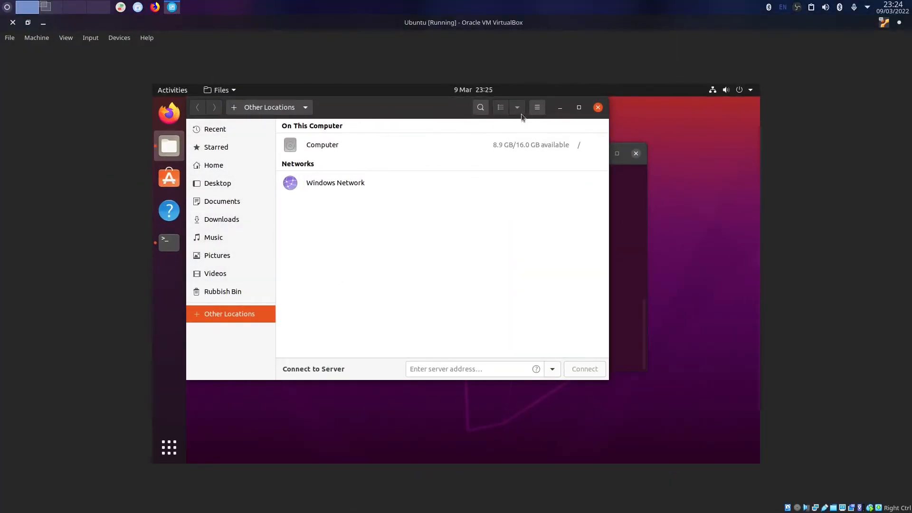
left_click(598, 107)
left_click_drag(352, 144, 309, 114)
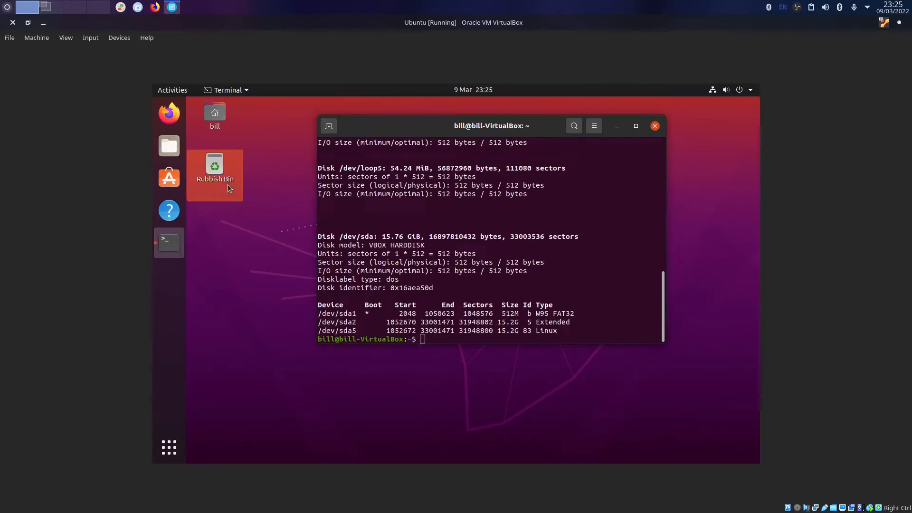
left_click(221, 230)
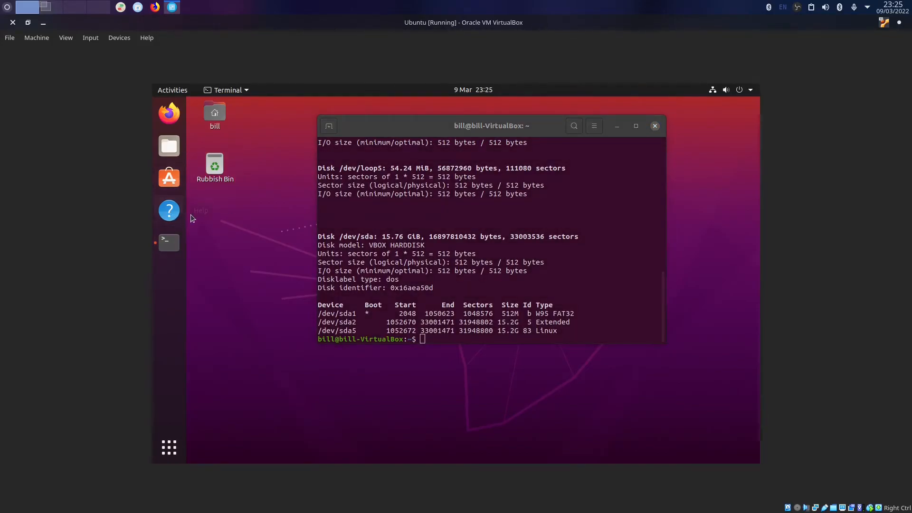
left_click(169, 146)
left_click(236, 203)
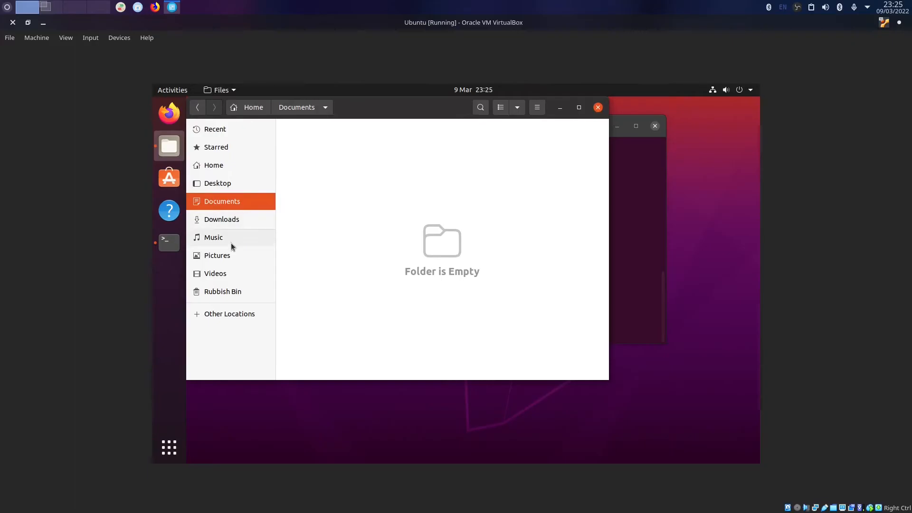
left_click(232, 240)
left_click(233, 276)
left_click(232, 315)
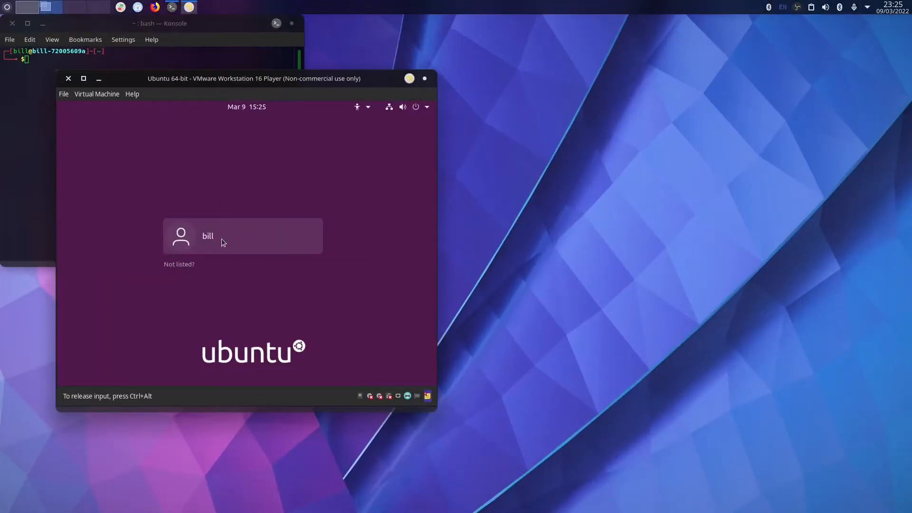
Sign in to the Ubuntu guest with the account password, maximize VMware, and open Files.
left_click(223, 242)
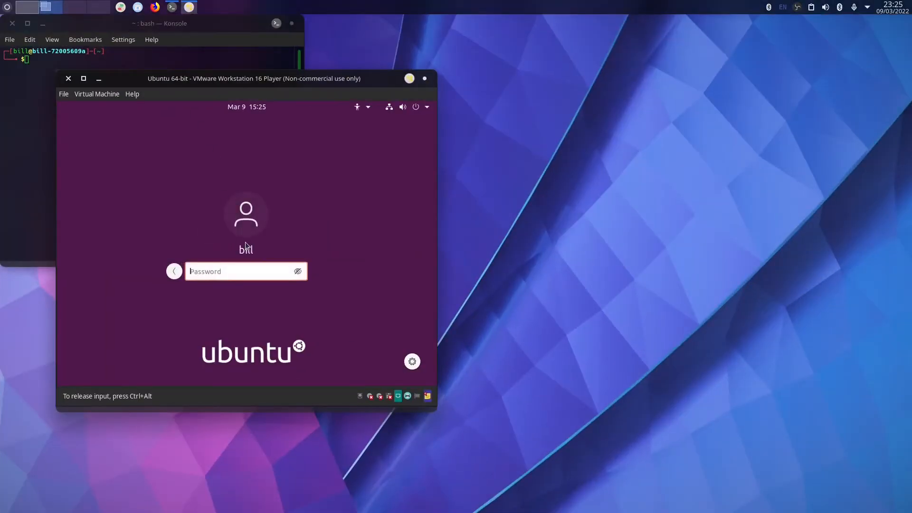
key("Return")
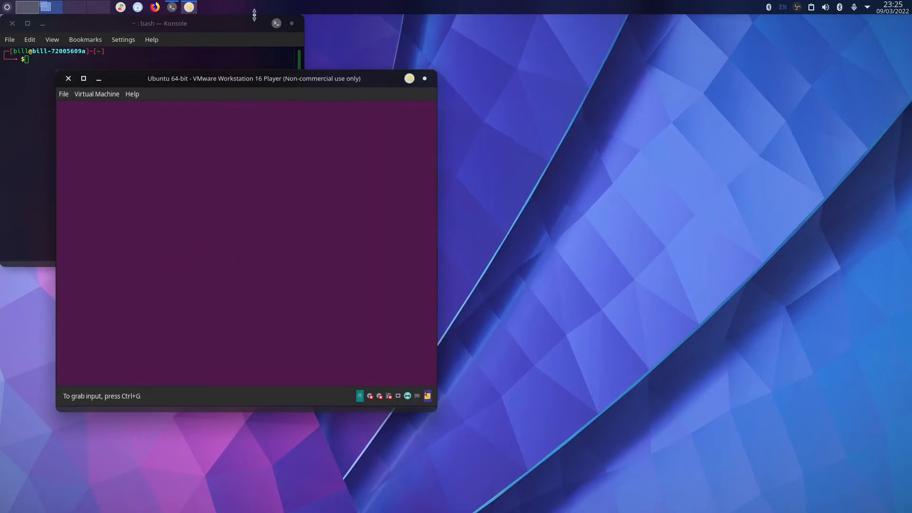
double_click(244, 79)
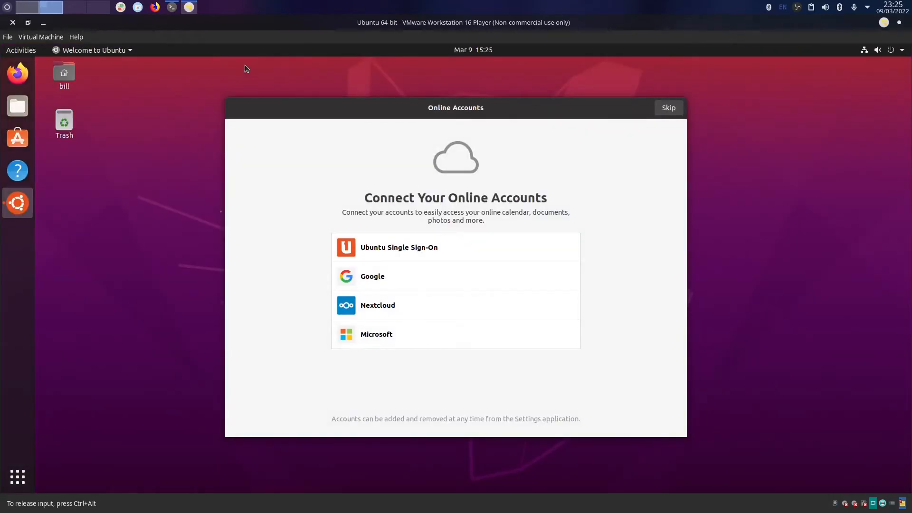
left_click(17, 106)
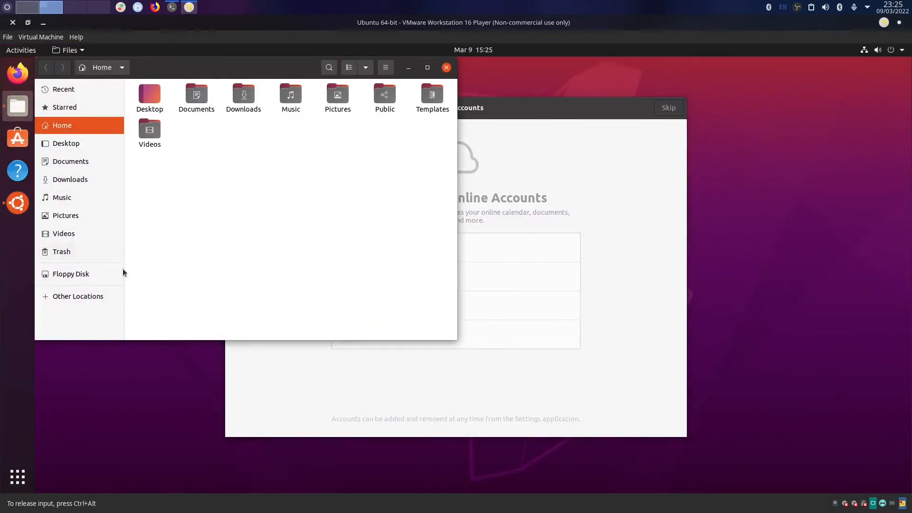
Check Other Locations, Floppy Disk and Windows Network, dismissing their errors, then the root filesystem.
left_click(57, 299)
left_click(83, 275)
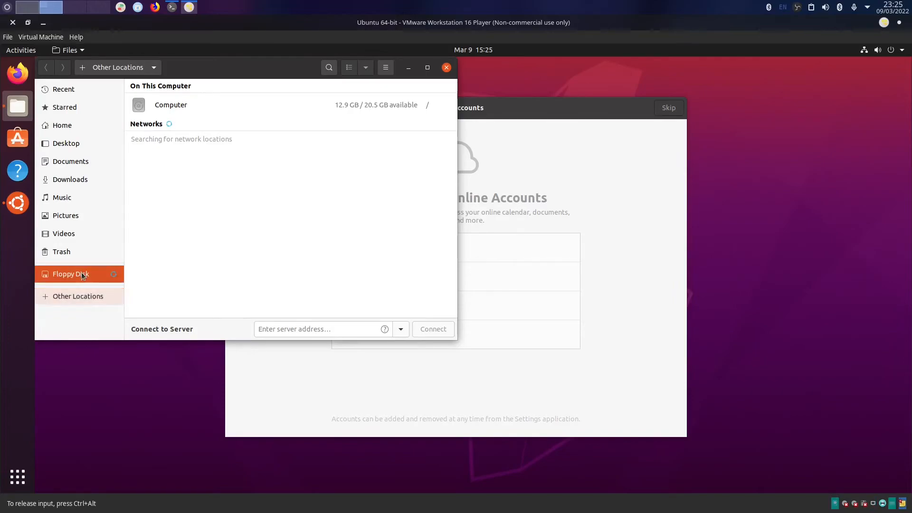
left_click(240, 222)
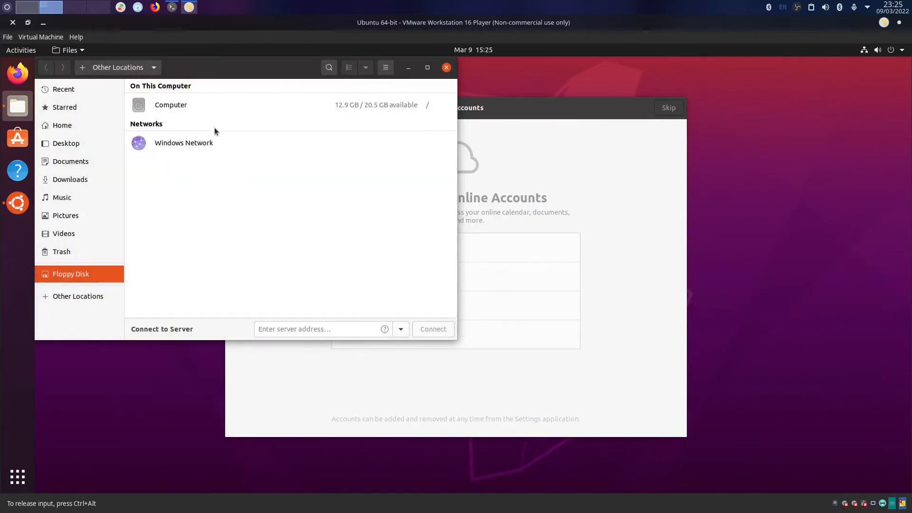
left_click(163, 148)
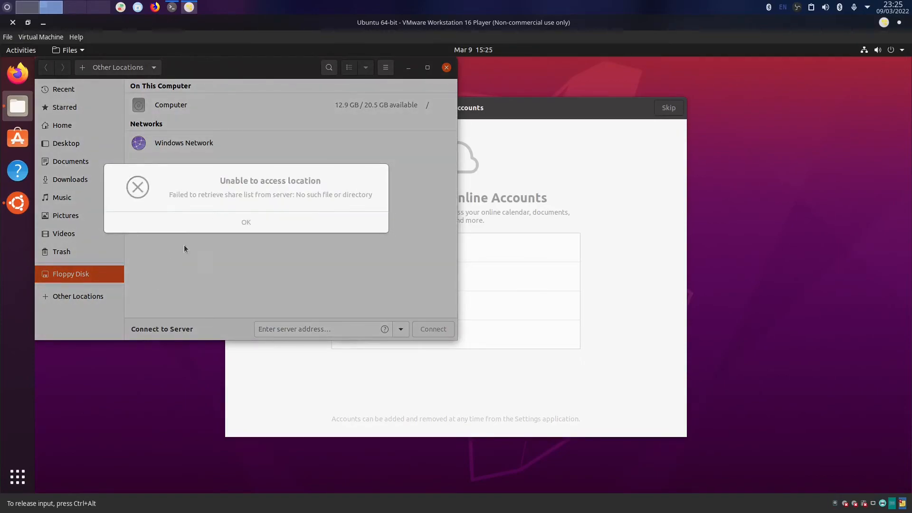
left_click(218, 221)
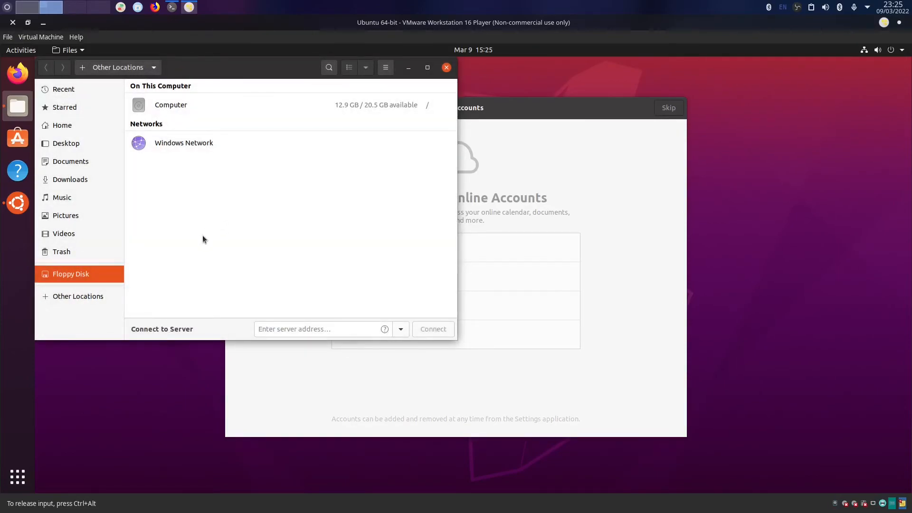
left_click(80, 297)
left_click(186, 106)
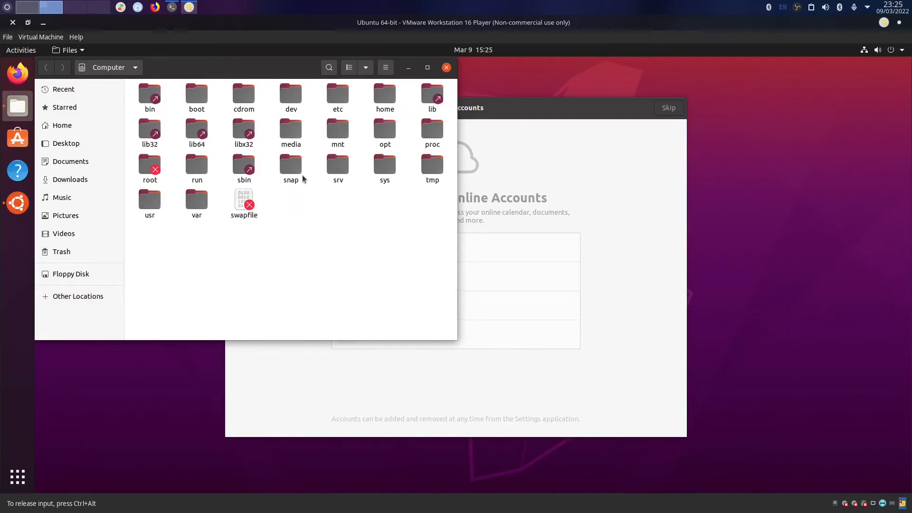
Look through Documents, Downloads, Pictures, Trash and Floppy Disk, then return to the root filesystem.
left_click(78, 162)
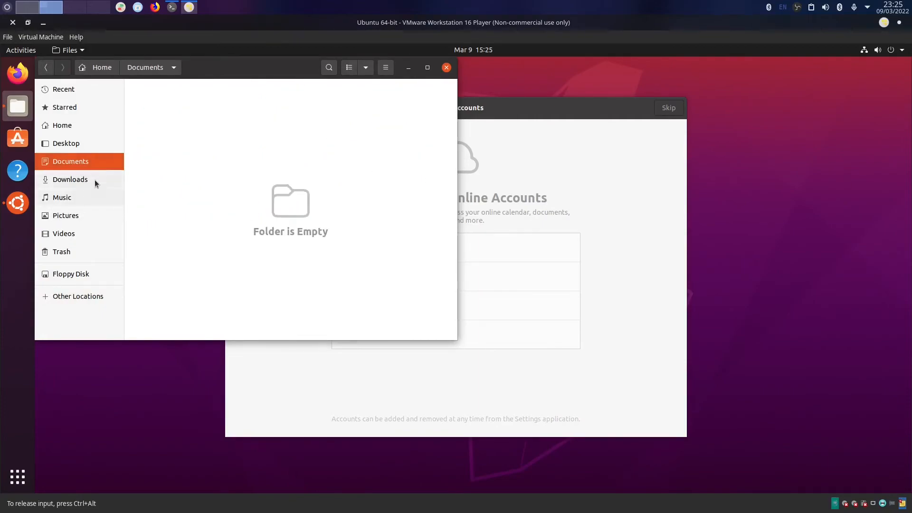
left_click(94, 178)
left_click(82, 217)
left_click(70, 252)
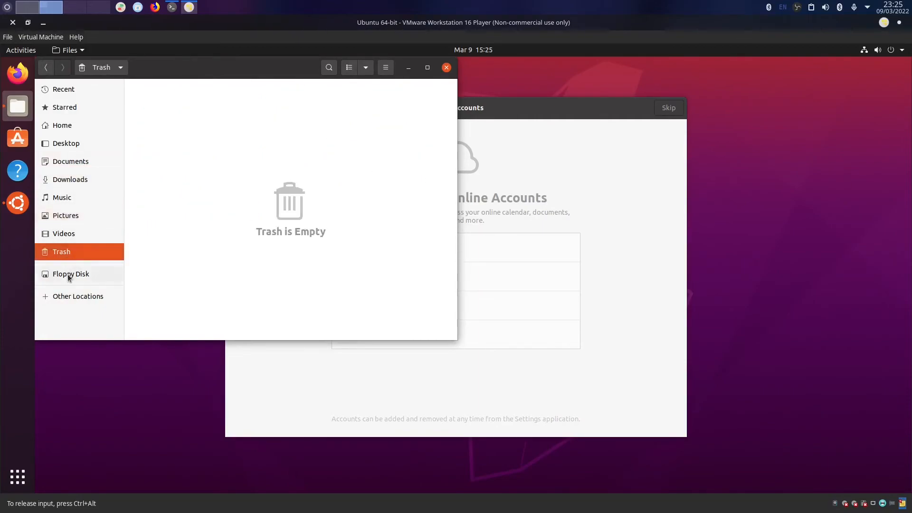
left_click(68, 276)
left_click(182, 224)
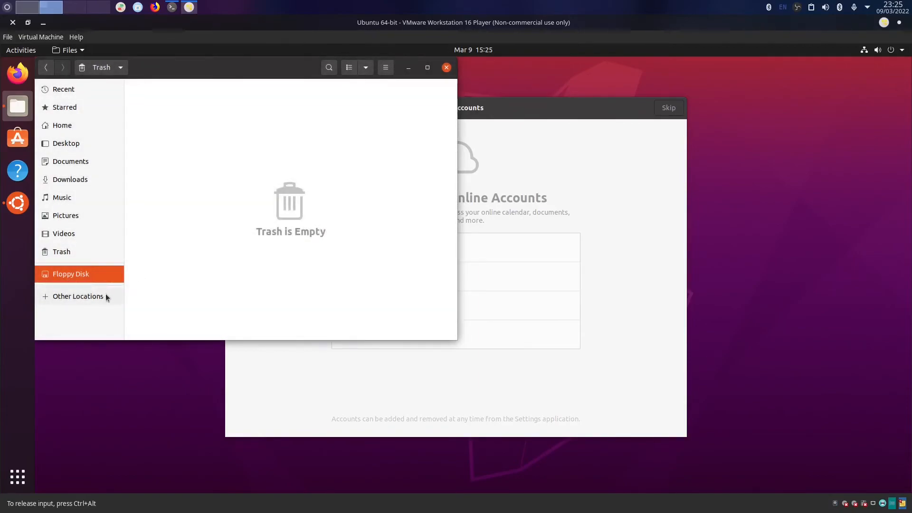
left_click(105, 296)
left_click(191, 104)
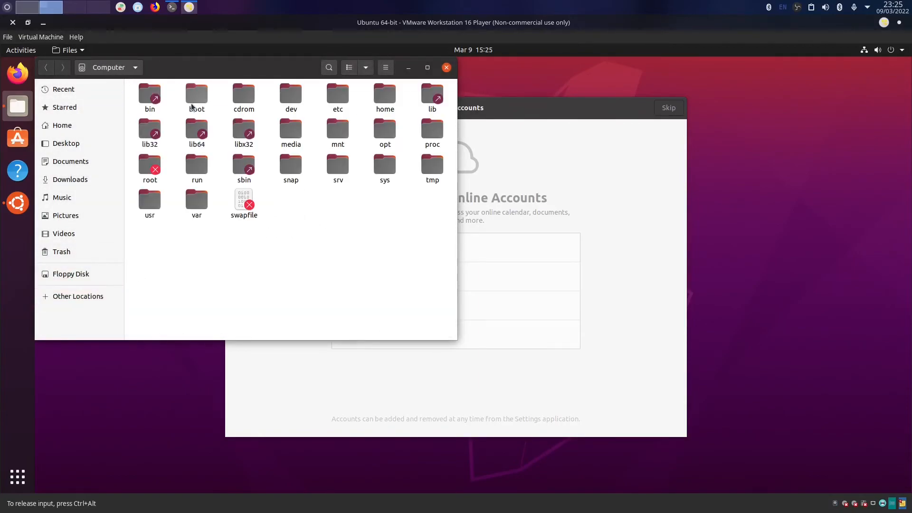
Step through Starred, Recent, Home, Documents, Downloads, Music, Videos, Trash and Floppy Disk again.
left_click(67, 108)
left_click(71, 91)
left_click(66, 108)
left_click(63, 126)
left_click(61, 162)
left_click(61, 179)
left_click(66, 202)
left_click(76, 234)
left_click(86, 252)
left_click(72, 275)
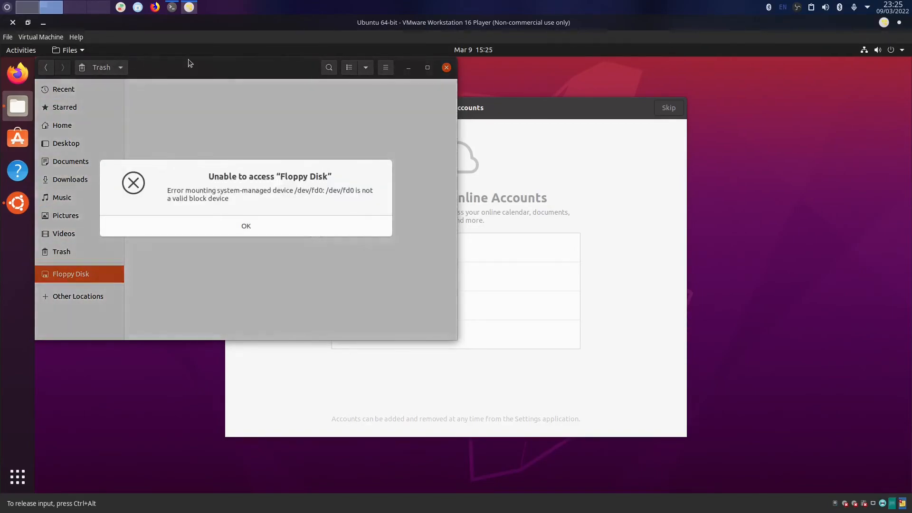
left_click(238, 225)
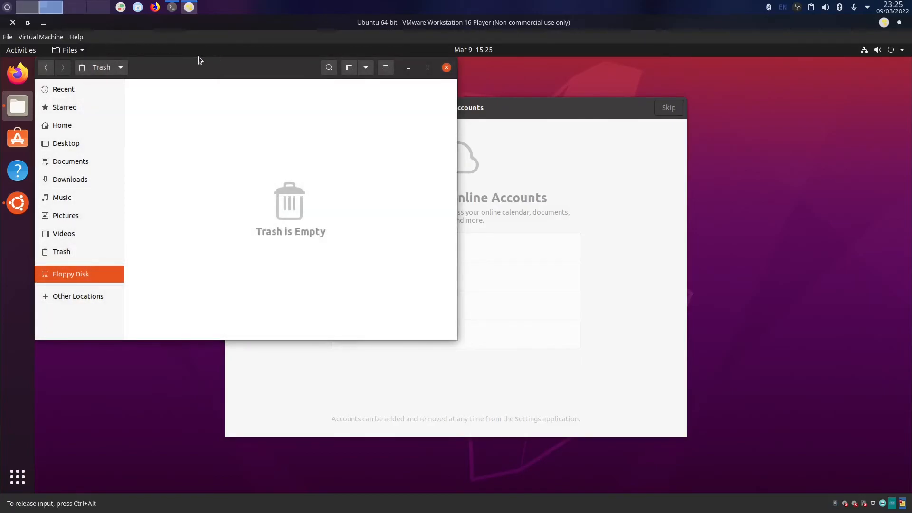
Restore and re-maximize the VMware window, then bring Files forward and go back.
double_click(167, 23)
left_click(300, 84)
double_click(325, 52)
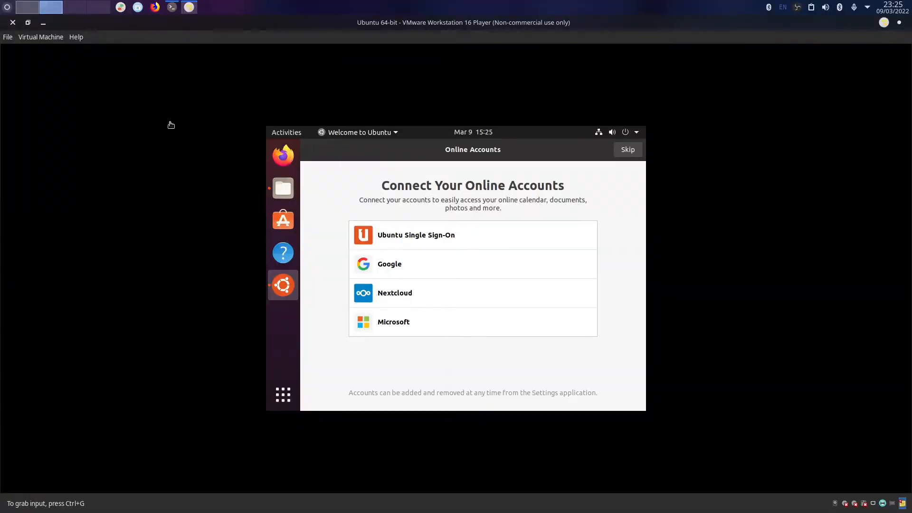
left_click(61, 69)
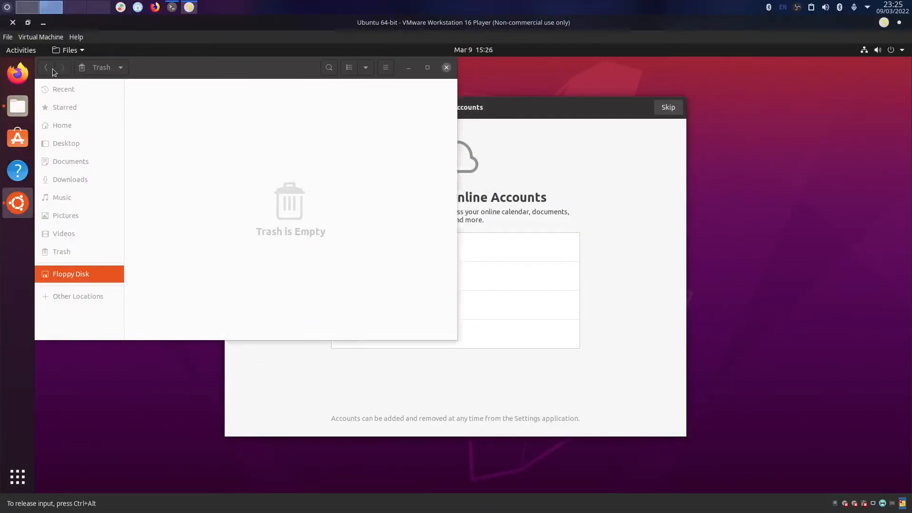
left_click(52, 69)
Recheck Home, Starred and Recent, then end on the empty Trash after a Floppy Disk error.
left_click(88, 125)
left_click(92, 105)
left_click(88, 93)
left_click(87, 106)
left_click(85, 123)
left_click(92, 69)
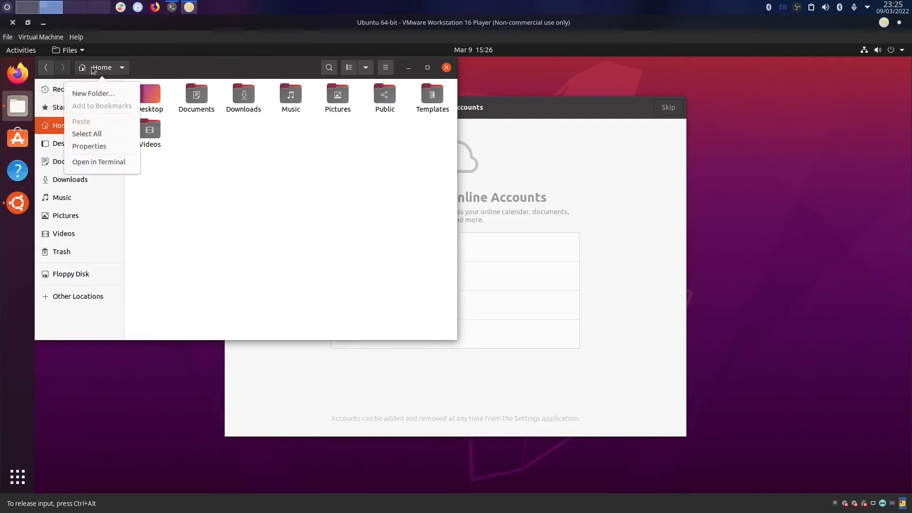
left_click(91, 66)
left_click(57, 251)
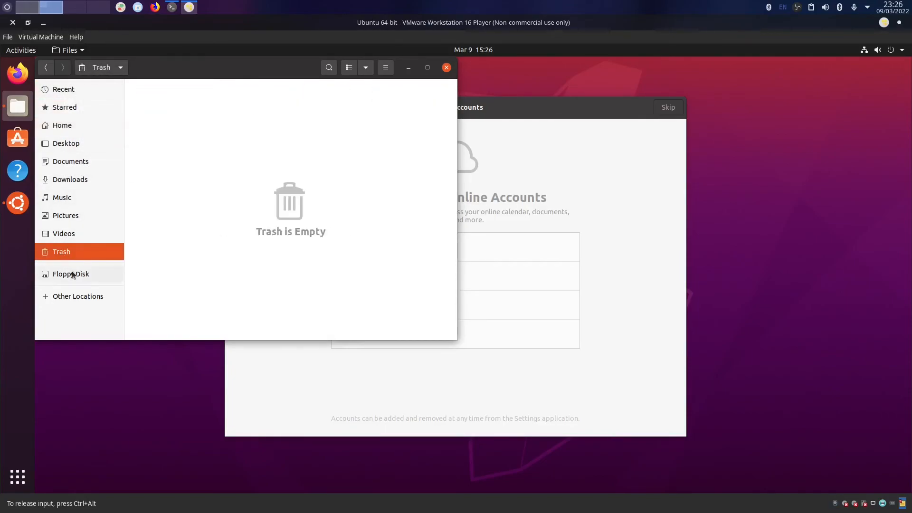
left_click(67, 274)
left_click(210, 225)
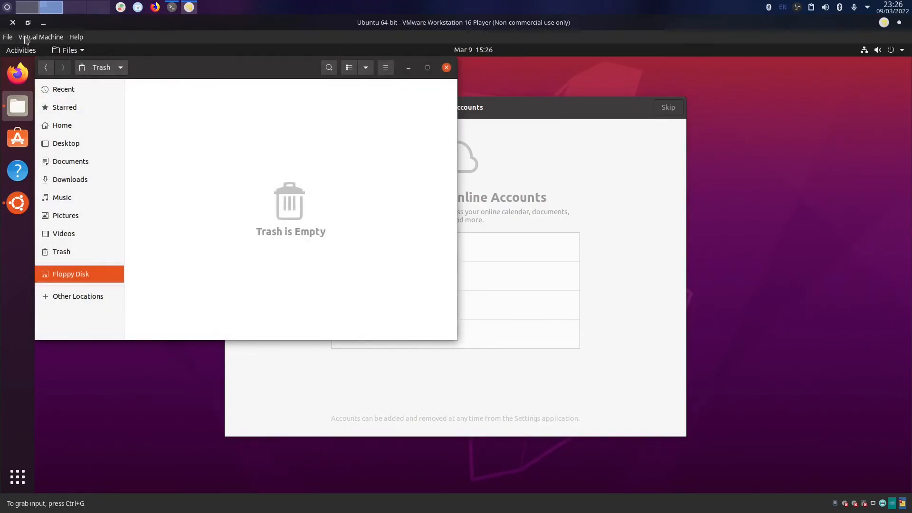
Open Virtual Machine Settings at the Options > Shared Folders page.
left_click(7, 36)
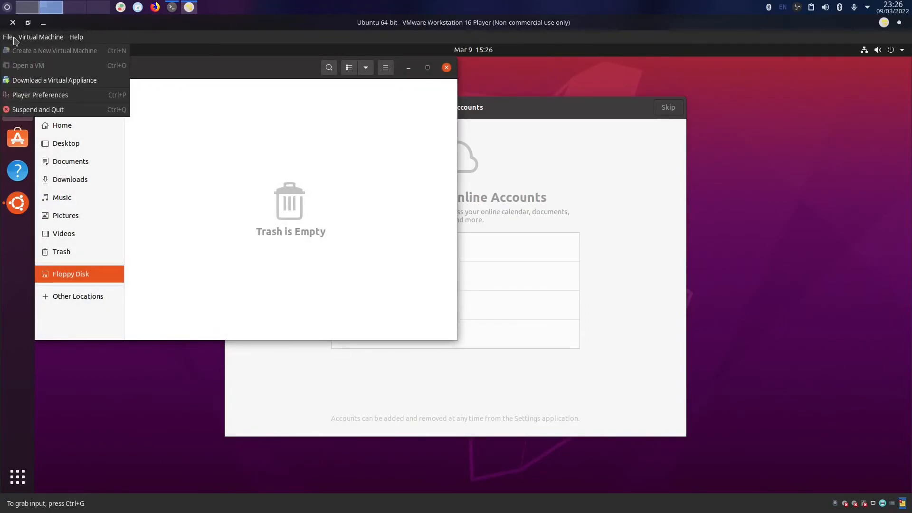
mouse_move(28, 38)
mouse_move(90, 67)
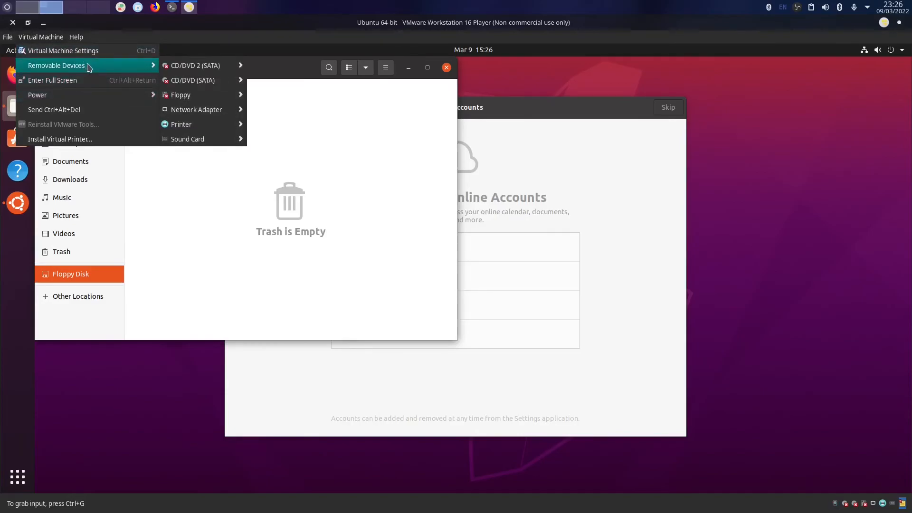
mouse_move(209, 111)
left_click(269, 169)
left_click(327, 153)
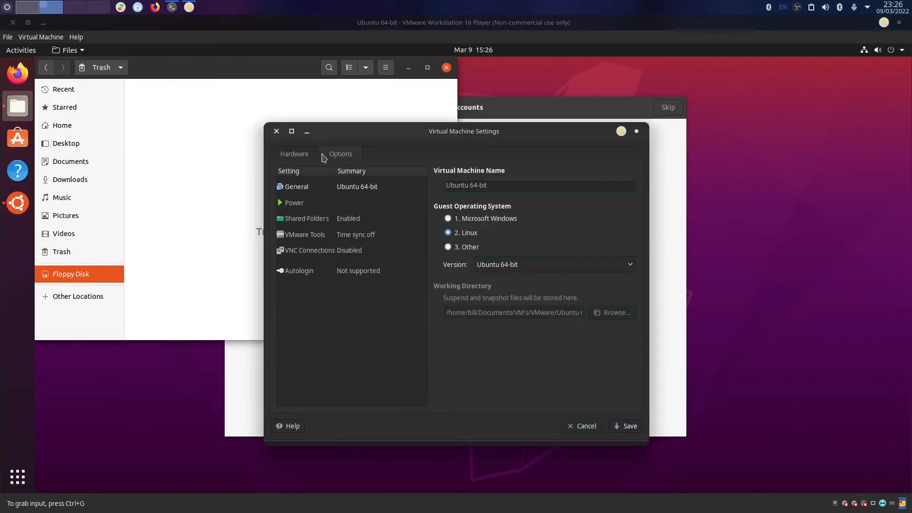
left_click(329, 219)
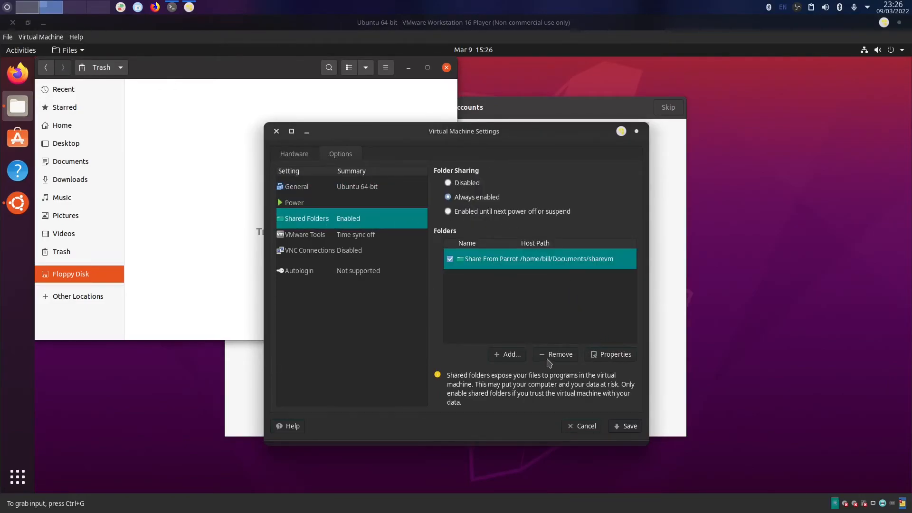
Review the Share From Parrot properties for sharevm, then save the settings.
left_click(603, 357)
left_click_drag(465, 261, 400, 262)
right_click(416, 265)
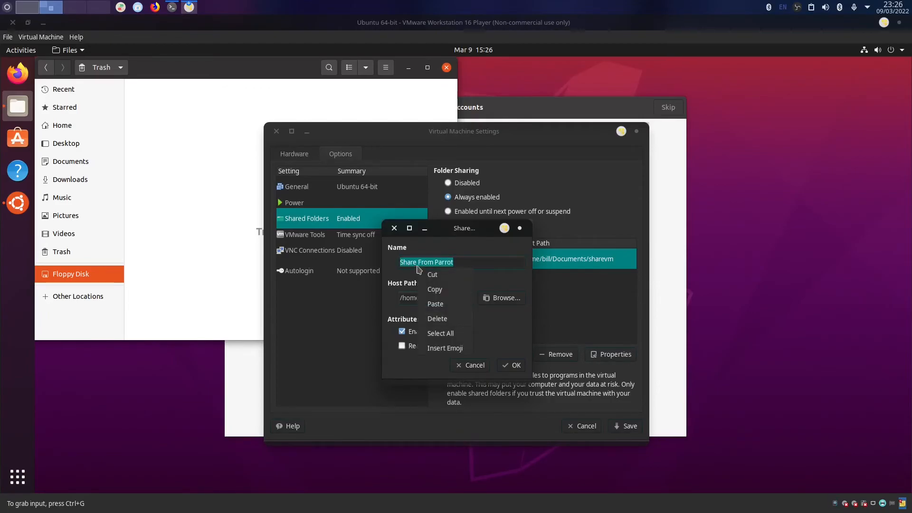
left_click(711, 255)
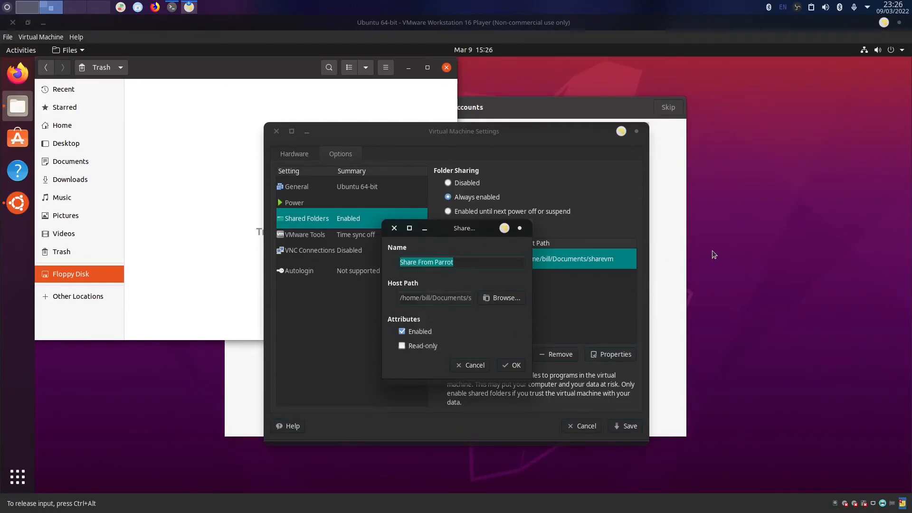
left_click(625, 426)
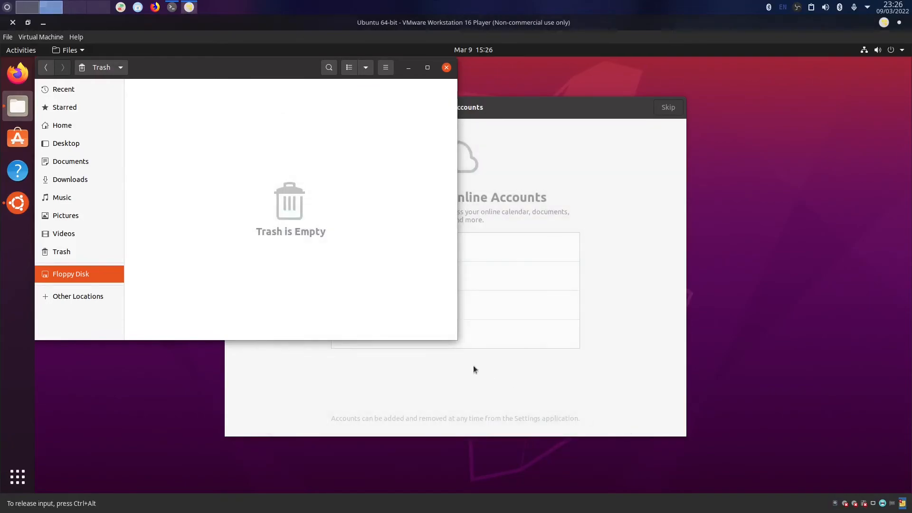
Minimize the guest file manager and launch Terminal from the Ubuntu application search.
left_click(408, 68)
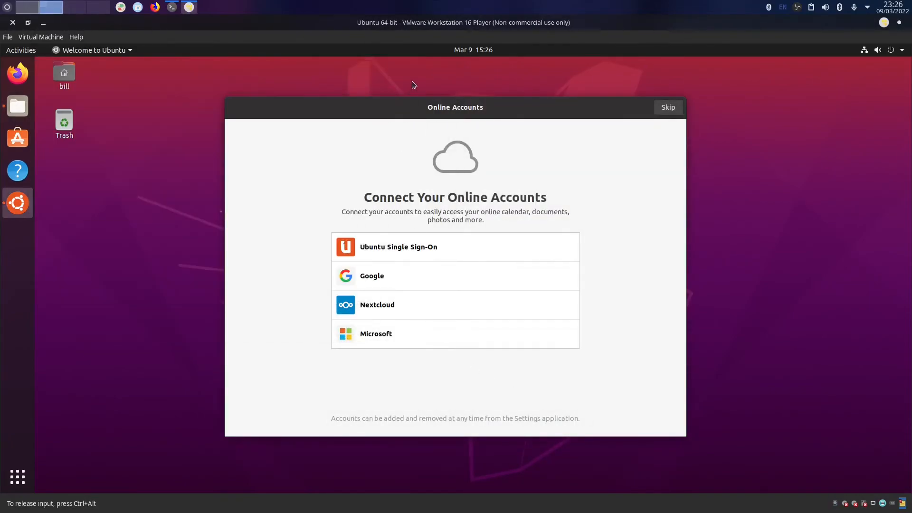
key("ctrl+alt")
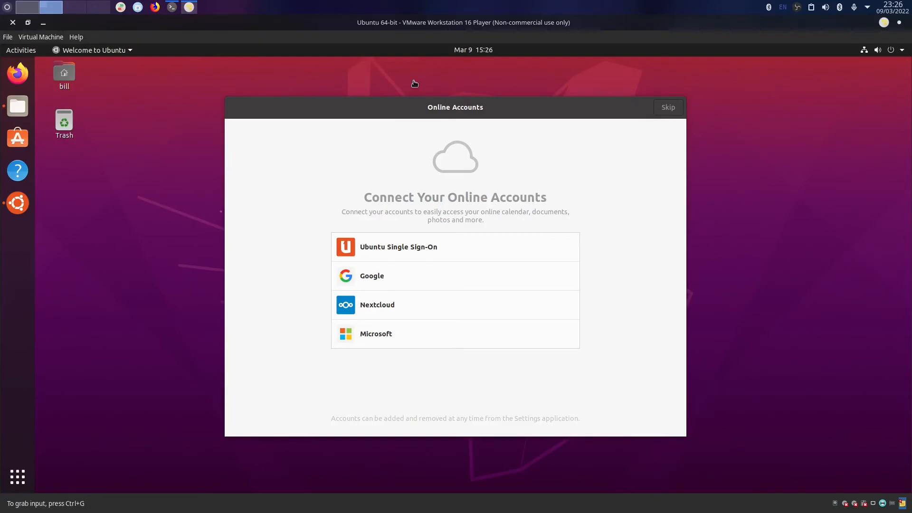
left_click(677, 109)
left_click(24, 474)
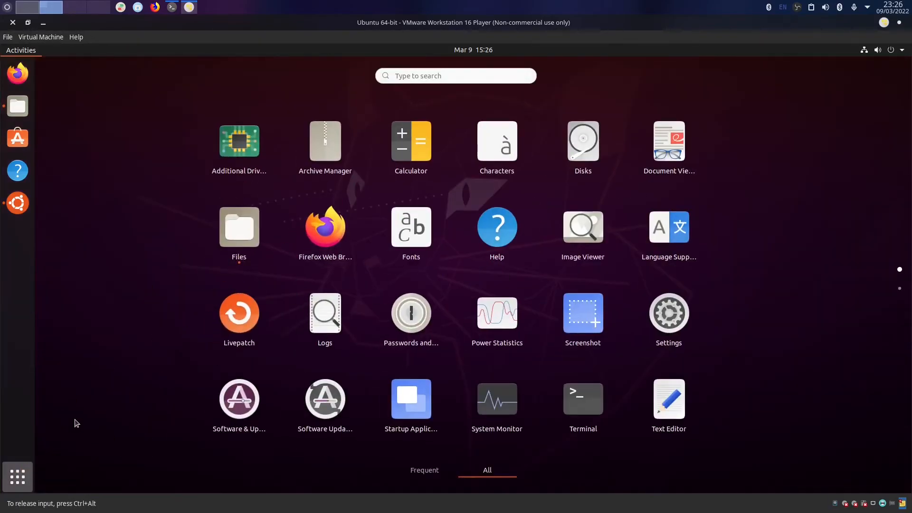
type("term")
key("Return")
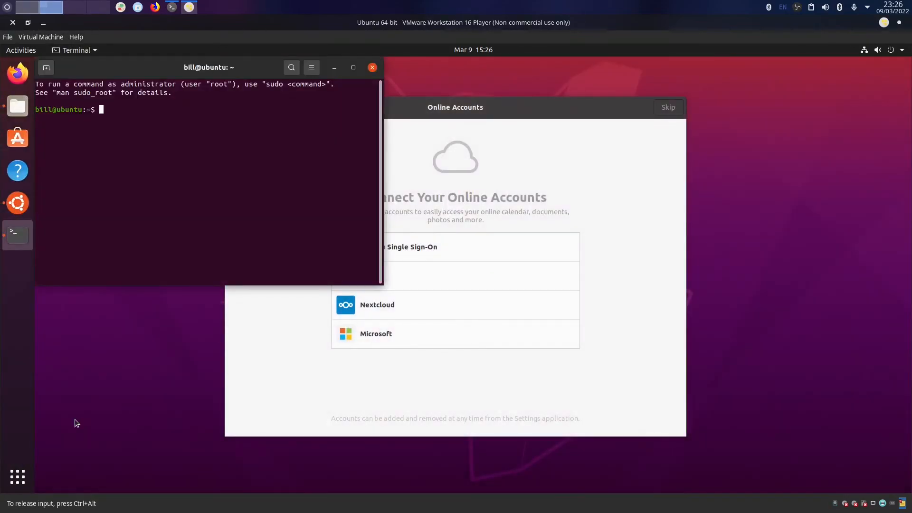
Run sudo updatedb, updatedb, and locate Share From Parrot, which fail as missing commands.
type("sudo update db")
key("Return")
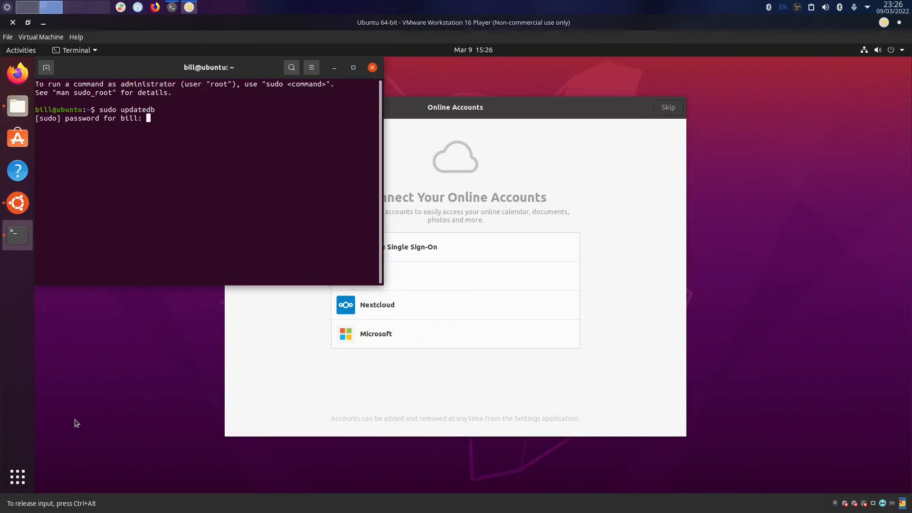
key("Return")
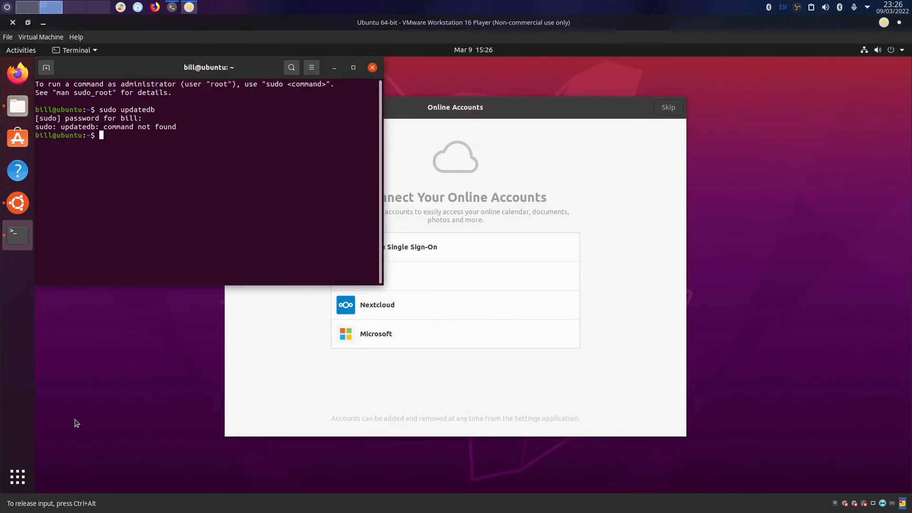
type("updatedb")
key("Return")
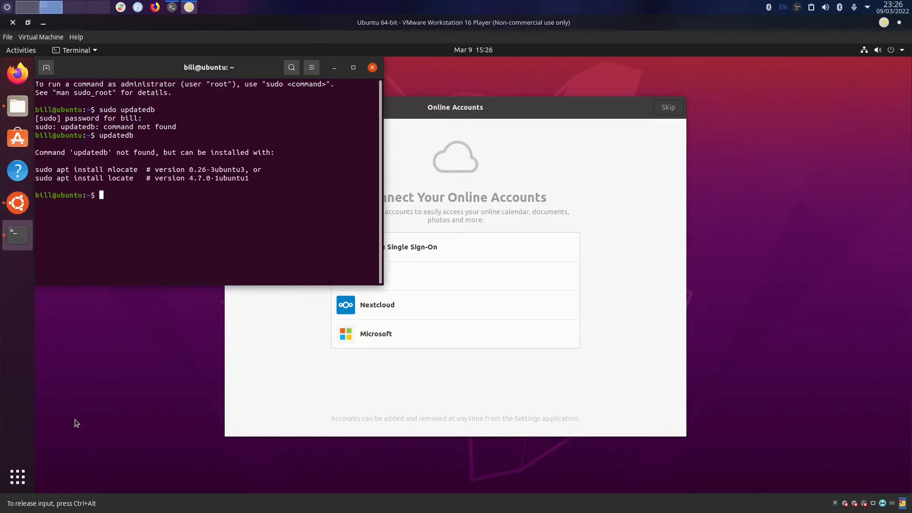
type("ate Share From Parrot")
key("Return")
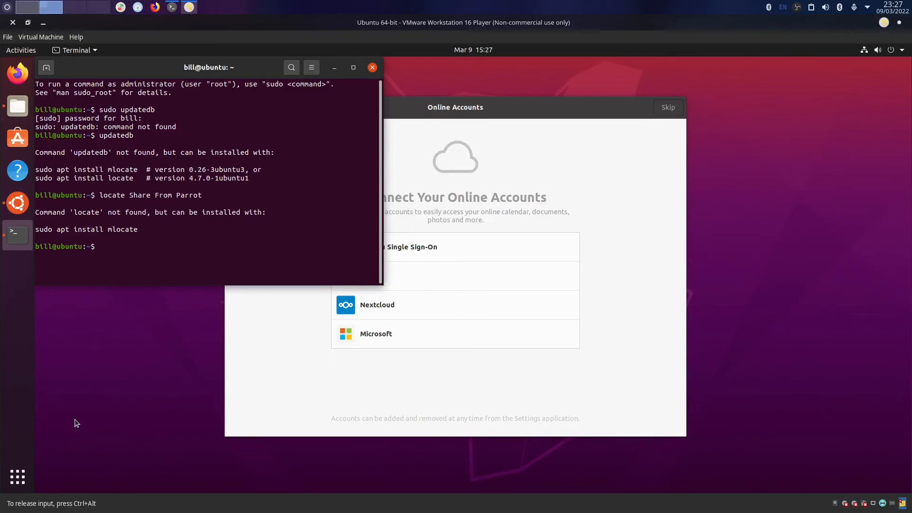
Install the mlocate package with sudo apt install mlocate and try a locate search for p.
type("sudo apt install mlocate")
key("Return")
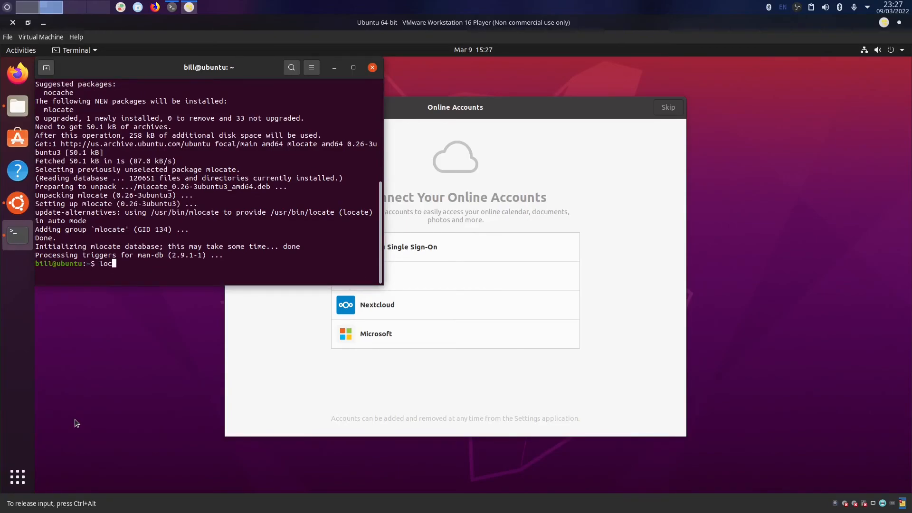
type("e p")
key("Return")
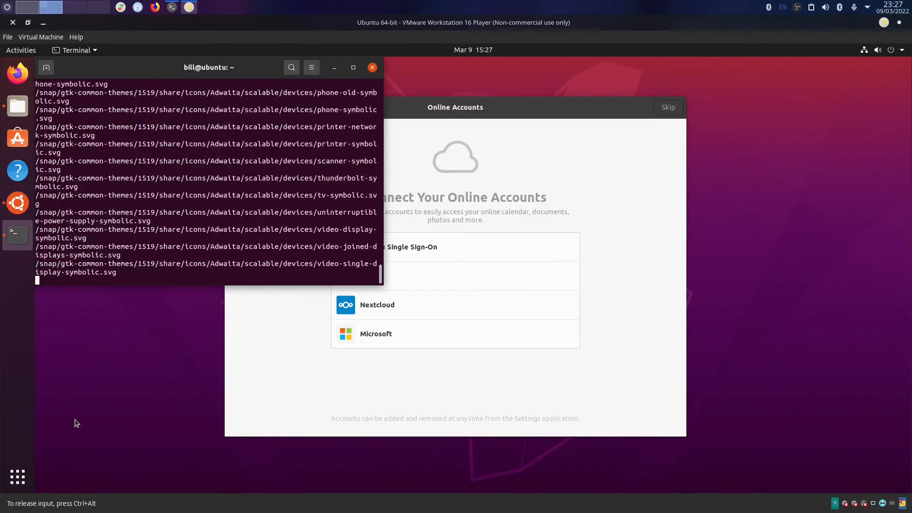
Cancel the current line with Ctrl+C and run locate Parrot Share.
type("c")
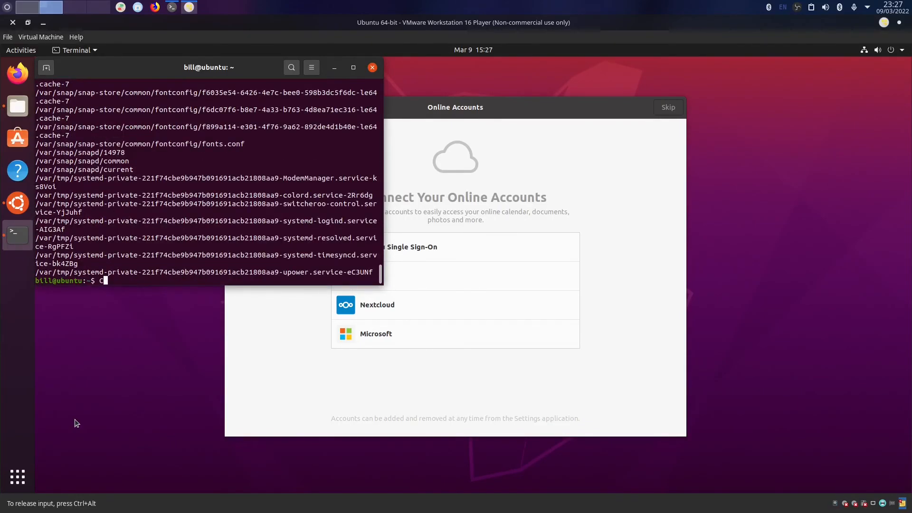
key("ctrl+c")
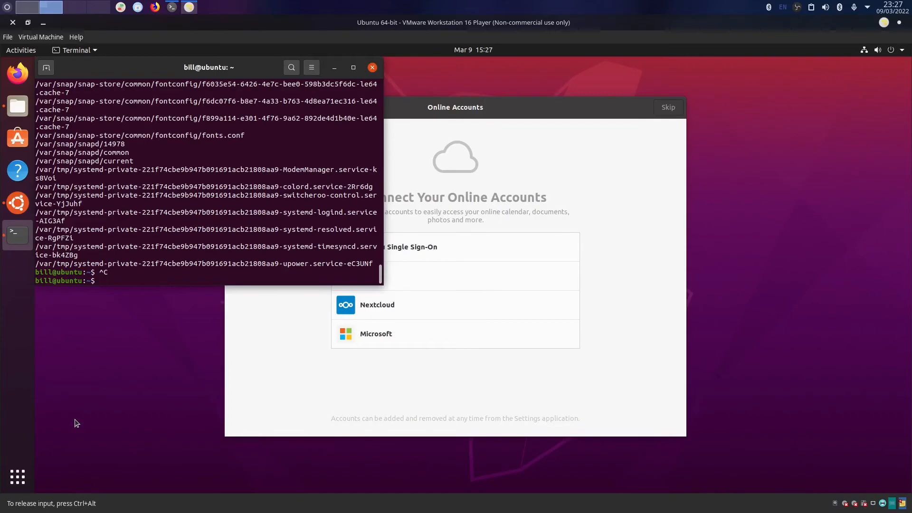
type("locate Parrot Share")
key("Return")
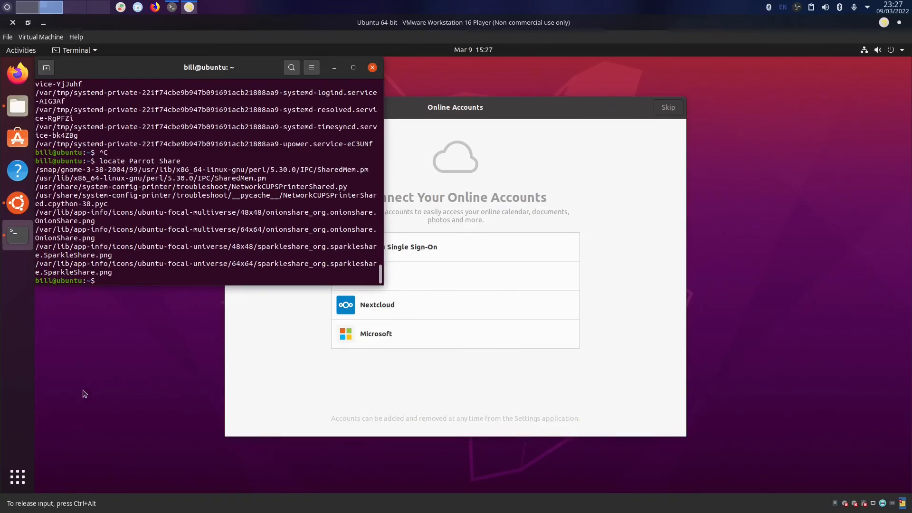
Open Virtual Machine Settings to the Options page's Shared Folders section.
left_click(189, 7)
left_click(189, 7)
left_click(48, 37)
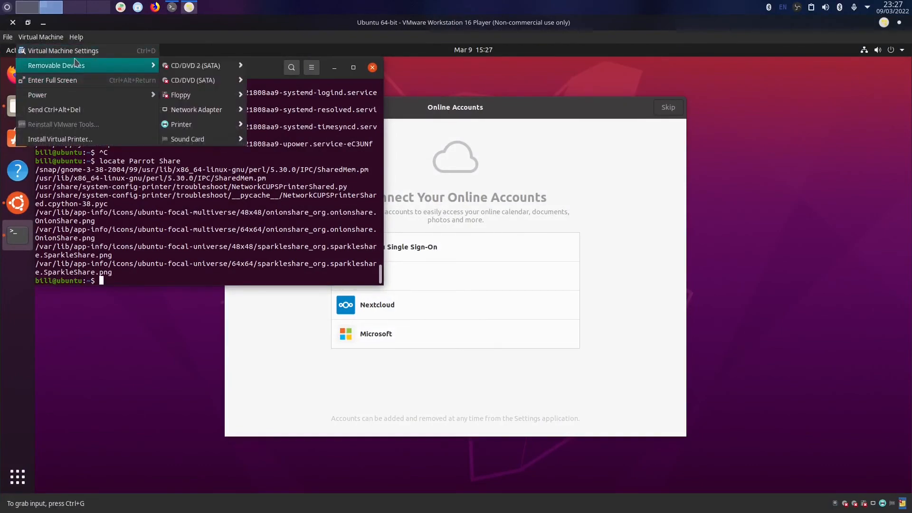
left_click(62, 50)
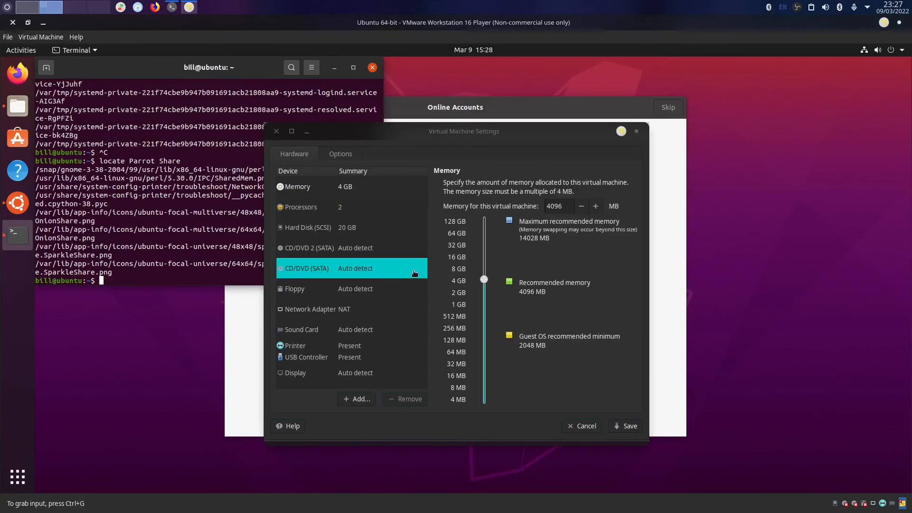
left_click(333, 151)
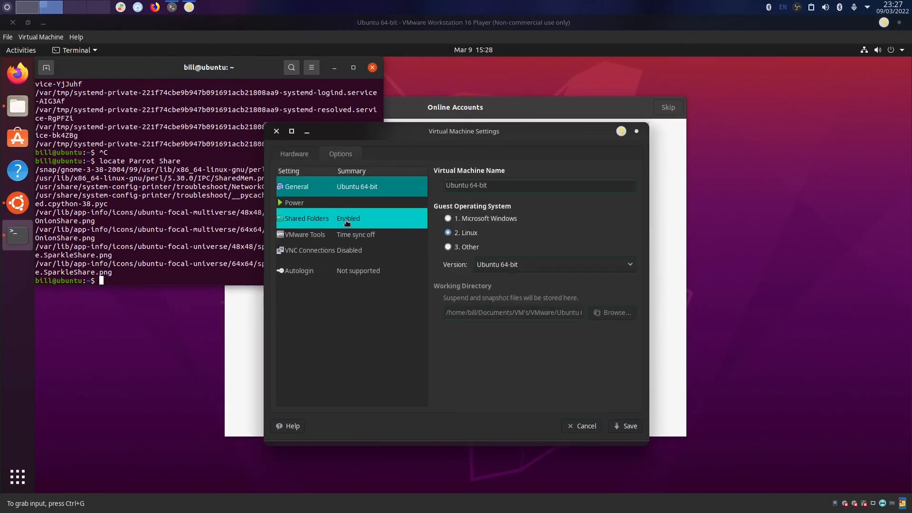
left_click(345, 219)
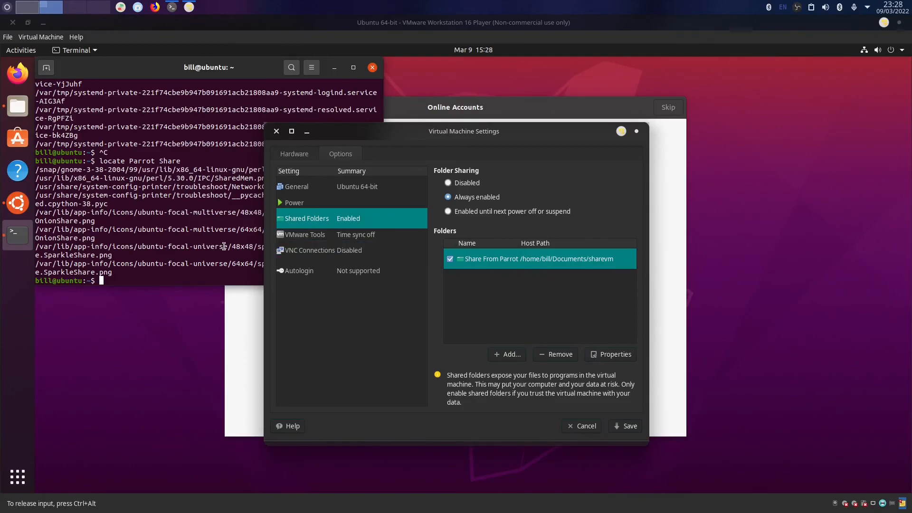
View the Share From Parrot share's properties, mapped to sharevm, and cancel without saving.
key("Up")
left_click(614, 354)
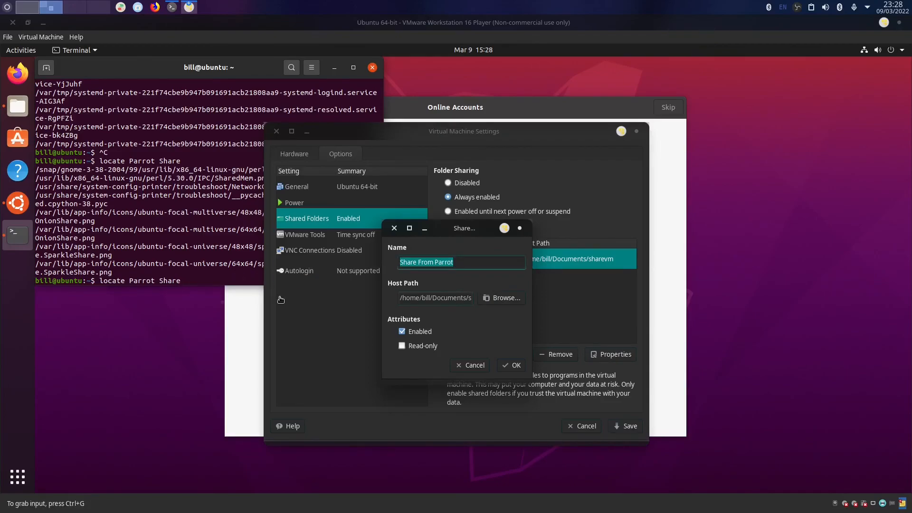
key("BackSpace")
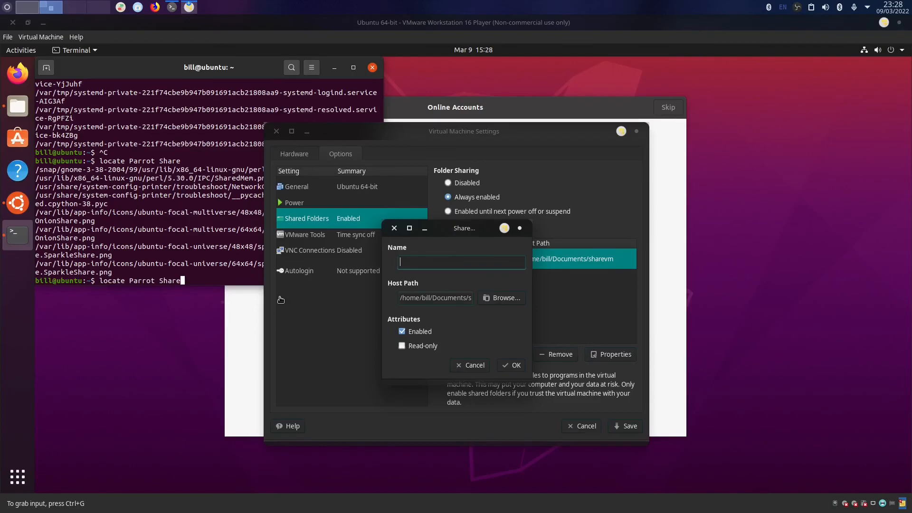
left_click(471, 366)
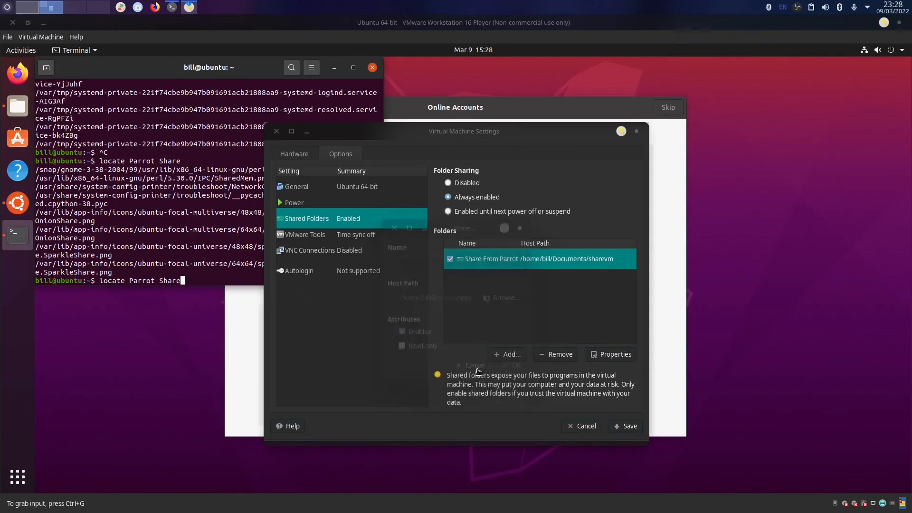
Edit the recalled terminal command to run locate Share From Parrot.
key("Left")
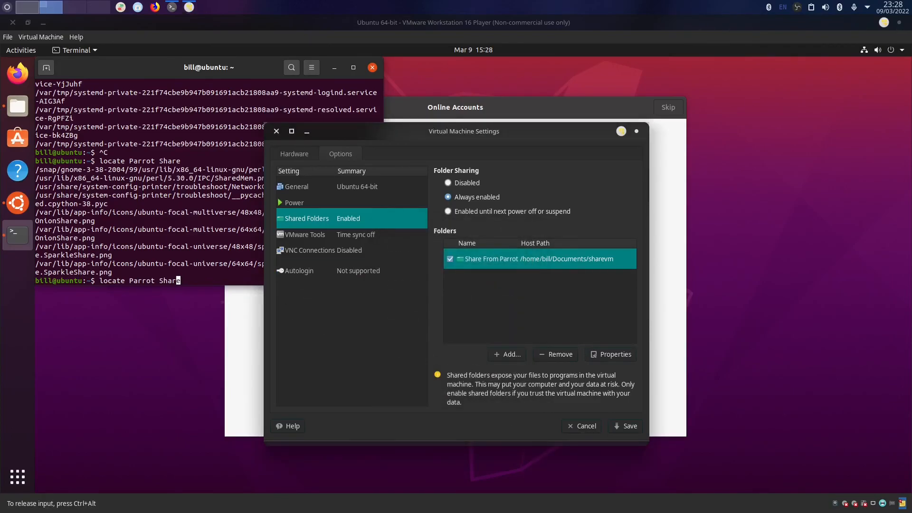
key("BackSpace")
key("BackSpace")
key("BackSpace")
key("BackSpace")
key("BackSpace")
key("BackSpace")
key("BackSpace")
key("BackSpace")
key("BackSpace")
key("BackSpace")
key("BackSpace")
type("Share From Parrot")
key("Return")
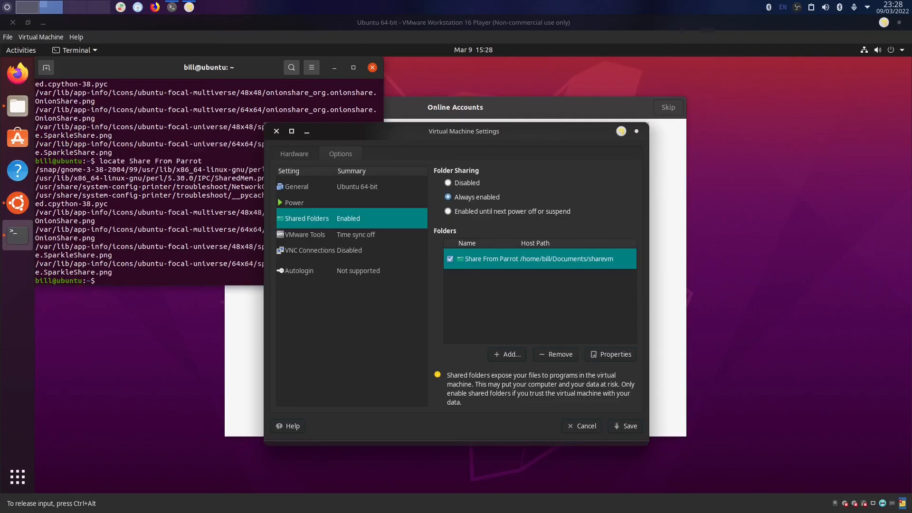
Close the guest terminal and VM Settings dialog, restore the player window, and bring up OBS.
left_click_drag(381, 130, 608, 113)
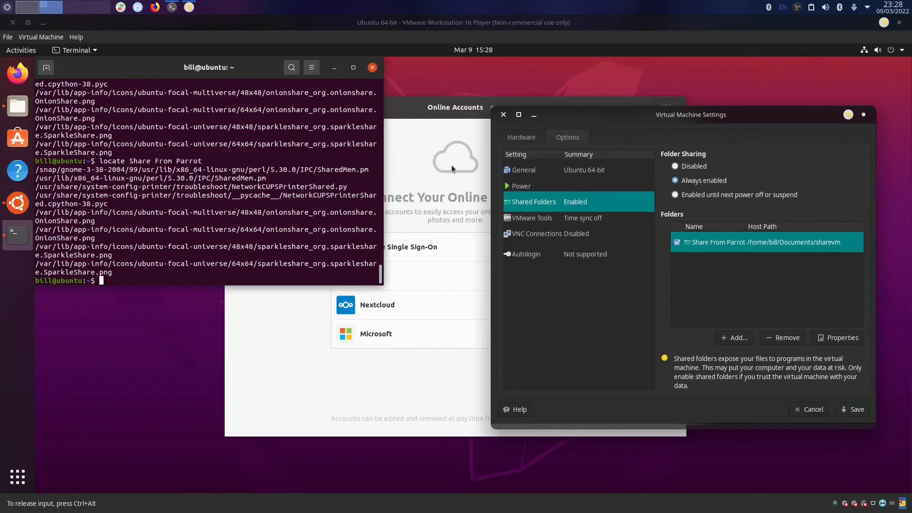
left_click(6, 6)
left_click(0, 1)
left_click(373, 67)
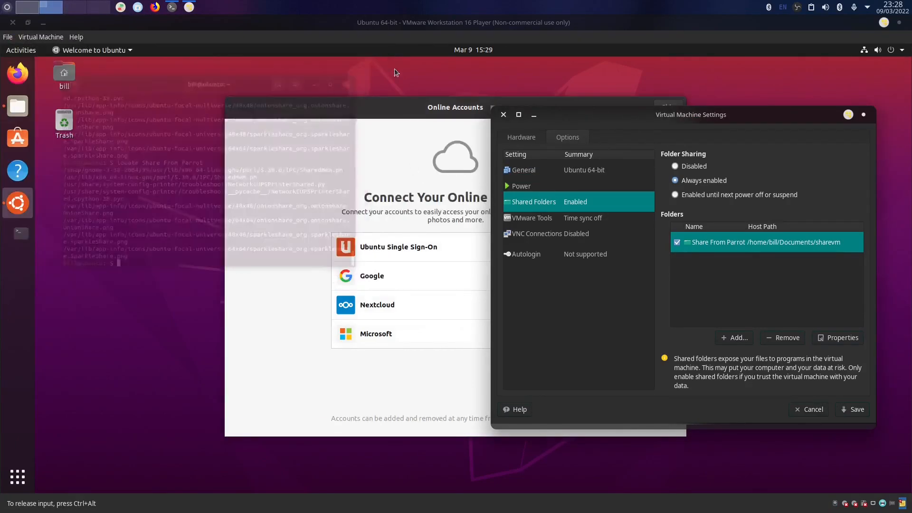
left_click(503, 115)
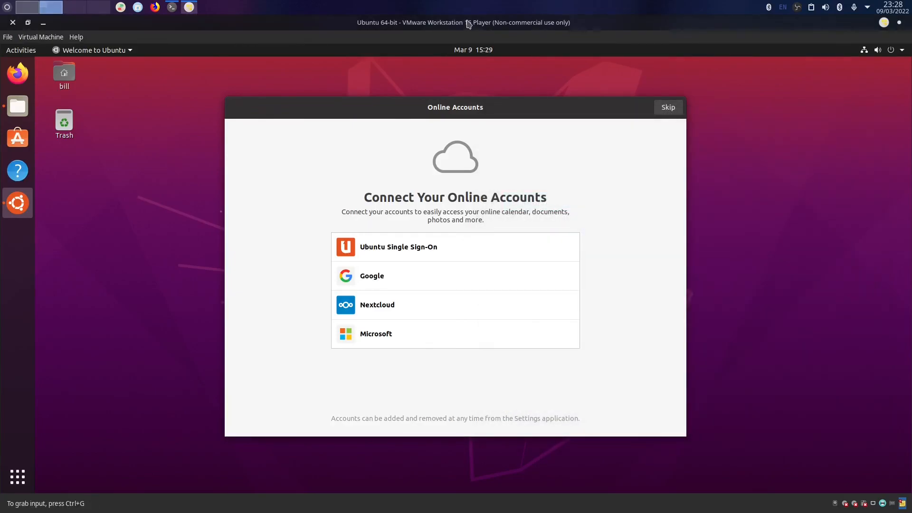
double_click(468, 22)
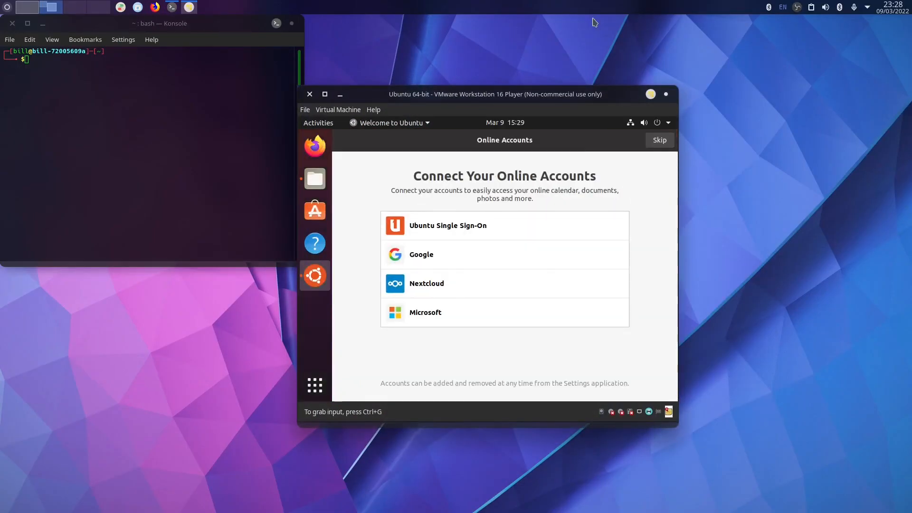
left_click(798, 7)
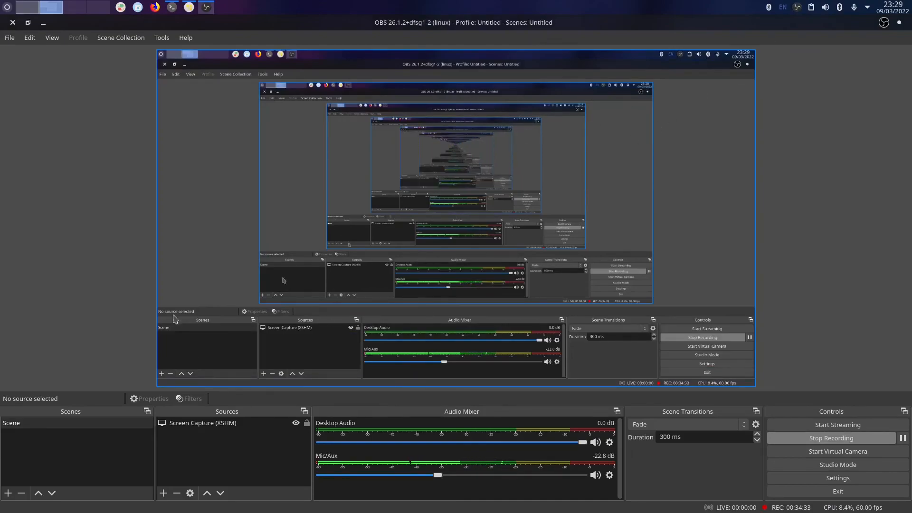